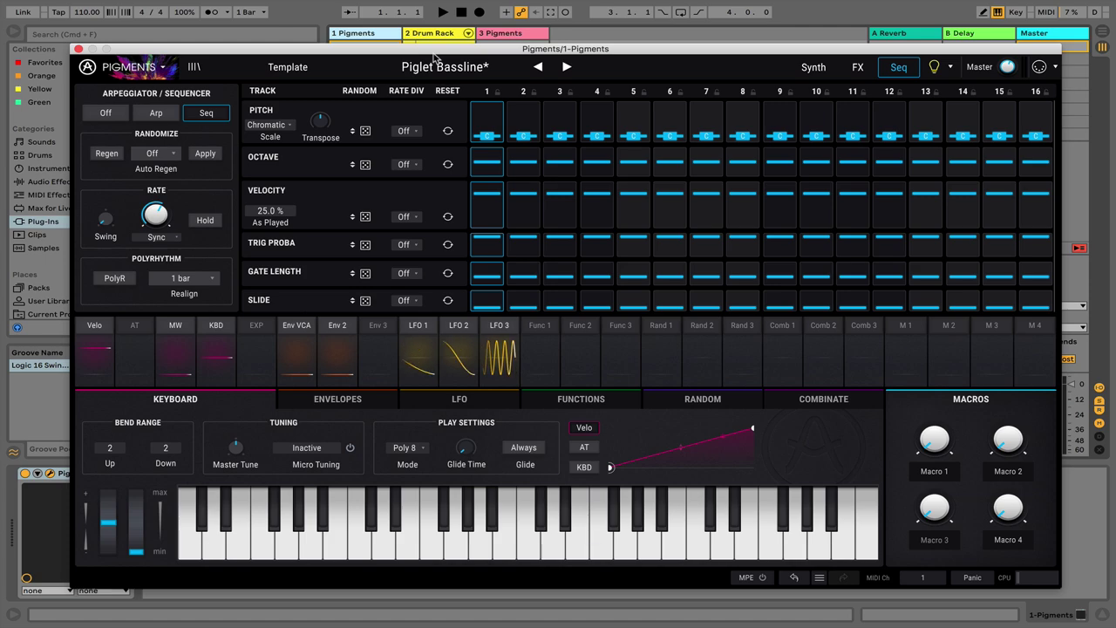
# Step: Switch the arpeggiator/sequencer off and look through the Synth, FX and Seq pages
pyautogui.moveTo(474, 51); pyautogui.dragTo(464, 47)
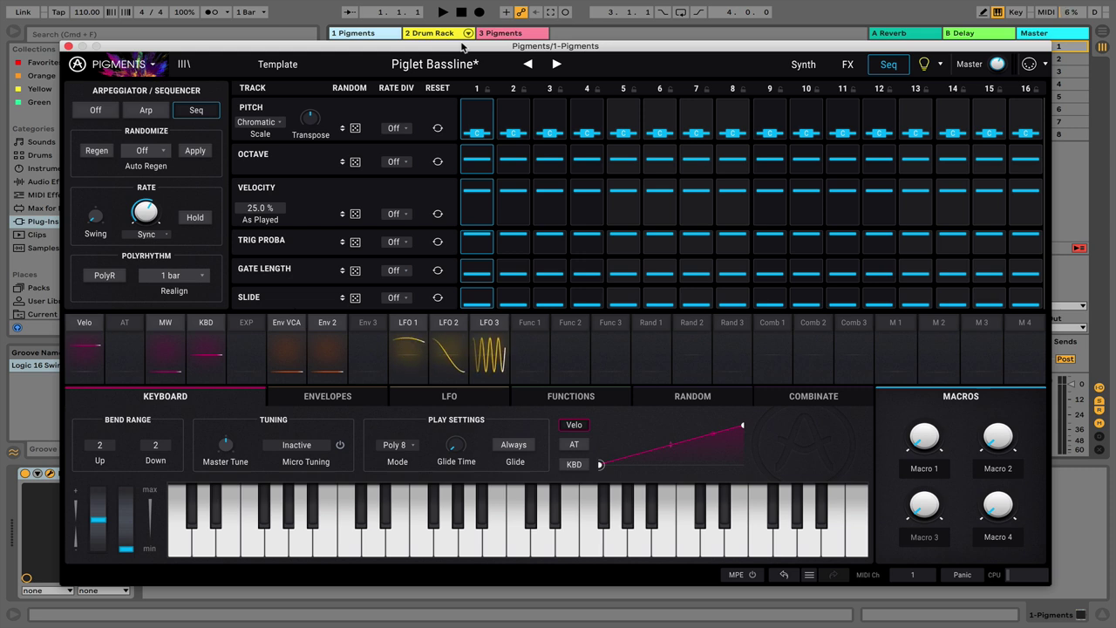
pyautogui.click(98, 112)
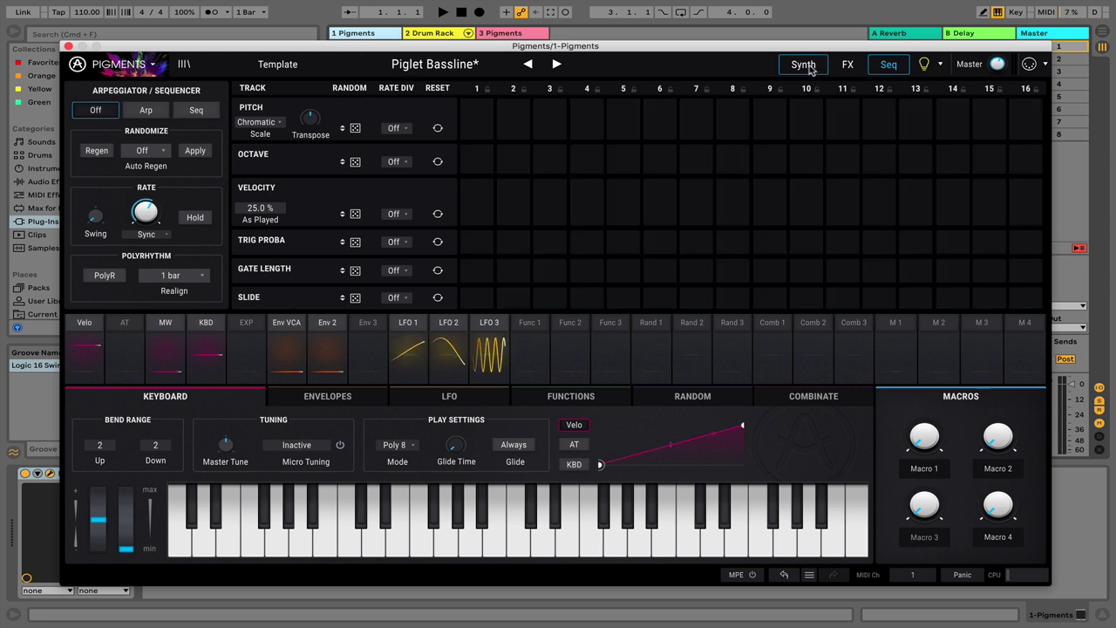
pyautogui.click(848, 65)
pyautogui.click(889, 65)
pyautogui.click(811, 65)
pyautogui.click(847, 65)
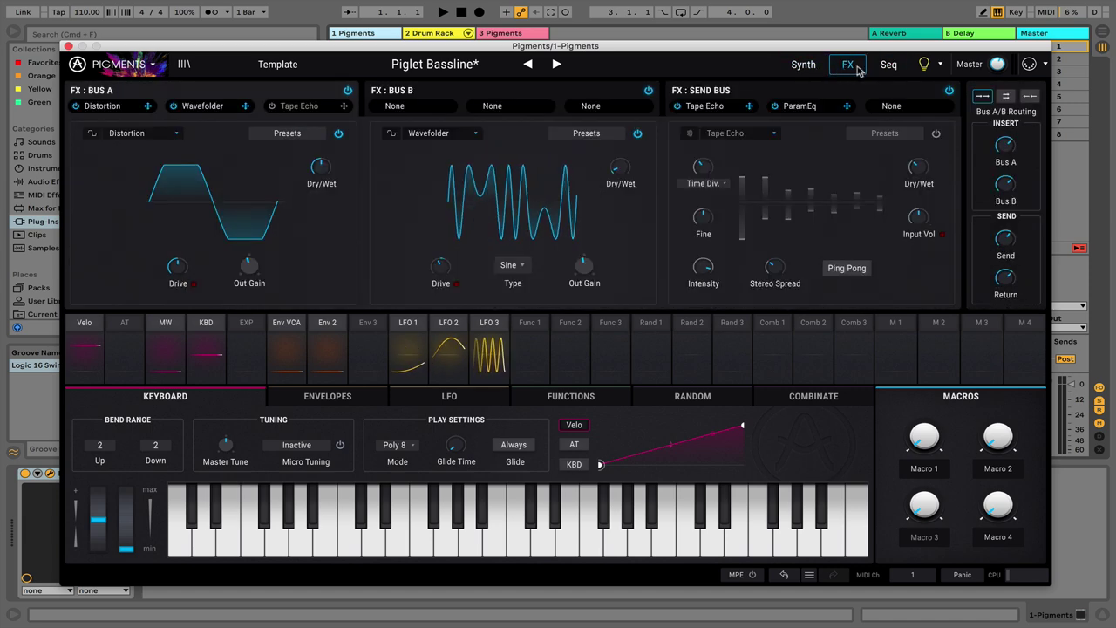
pyautogui.click(888, 64)
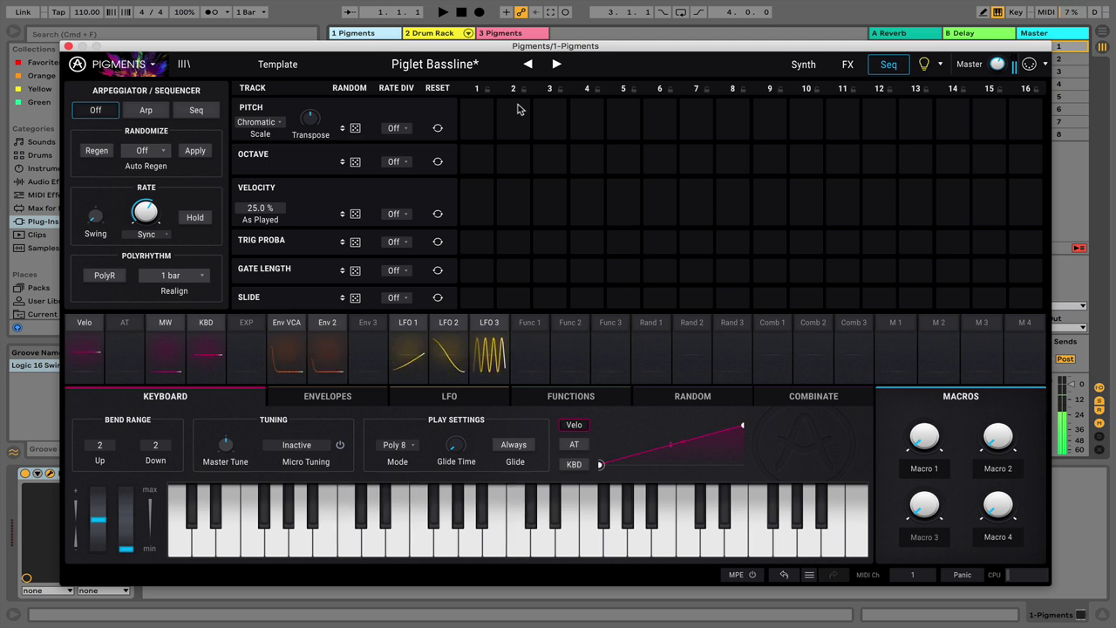
# Step: Switch the arpeggiator/sequencer mode to Seq and set the project tempo to 130 BPM
pyautogui.click(184, 117)
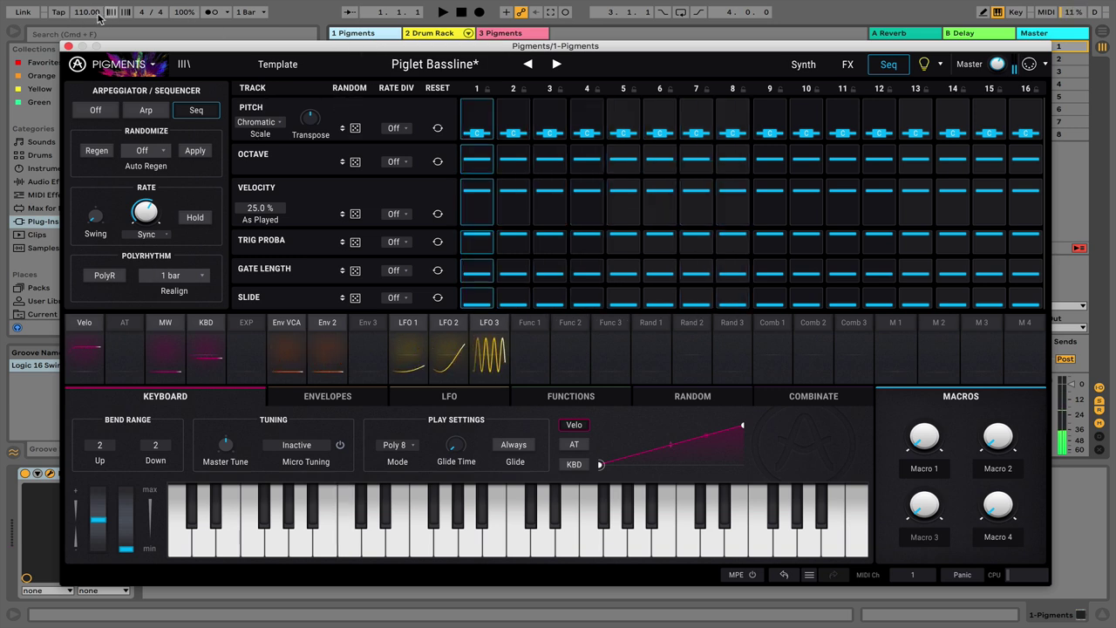
pyautogui.moveTo(87, 13); pyautogui.dragTo(87, 0)
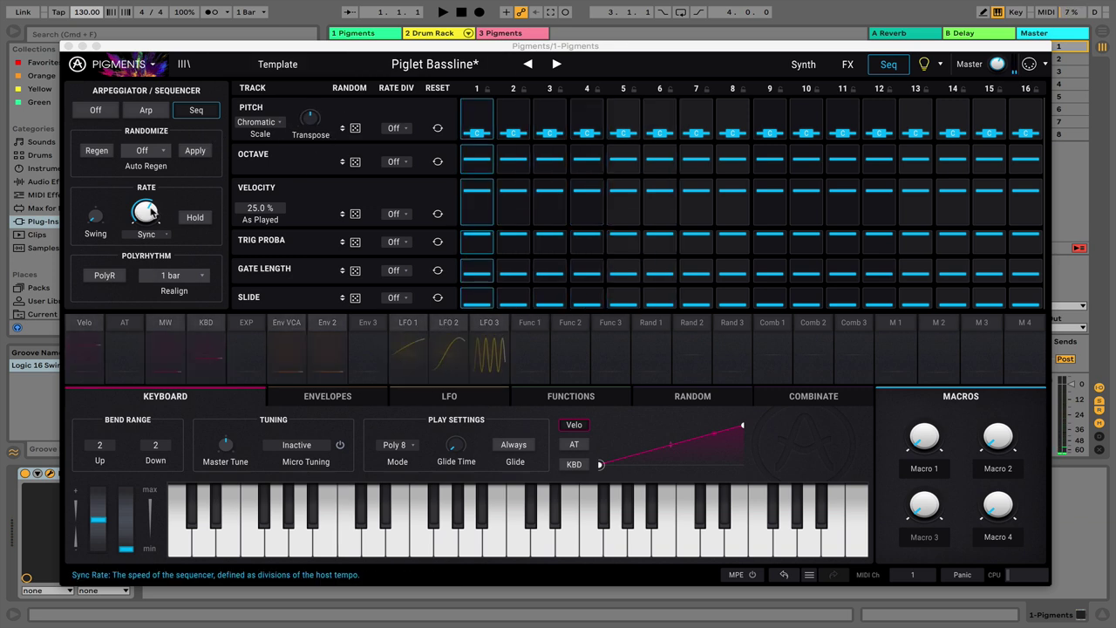
pyautogui.moveTo(148, 216)
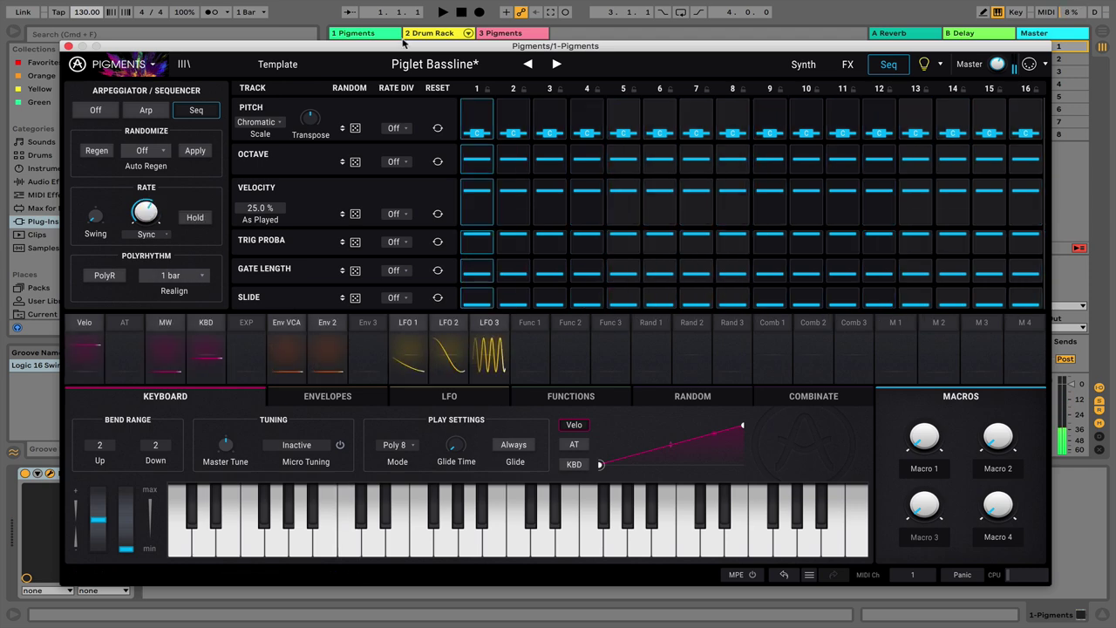
# Step: Raise the random amount of the sequencer's pitch track to full
pyautogui.moveTo(400, 45)
pyautogui.mouseDown()
pyautogui.moveTo(444, 39)
pyautogui.moveTo(398, 55)
pyautogui.mouseUp()
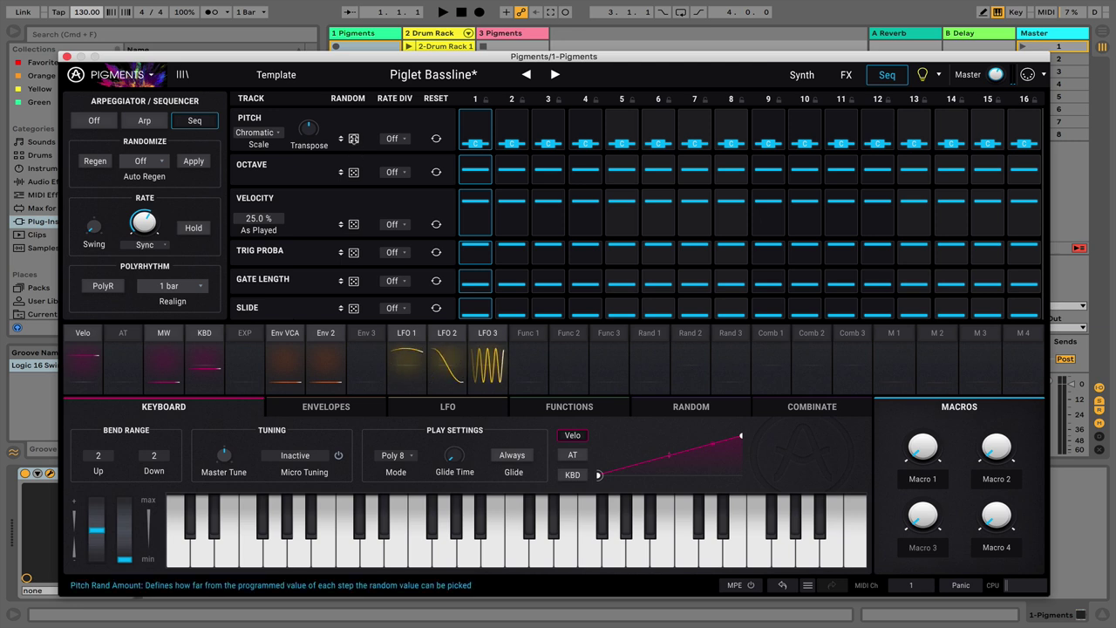
pyautogui.moveTo(354, 138); pyautogui.dragTo(353, 109)
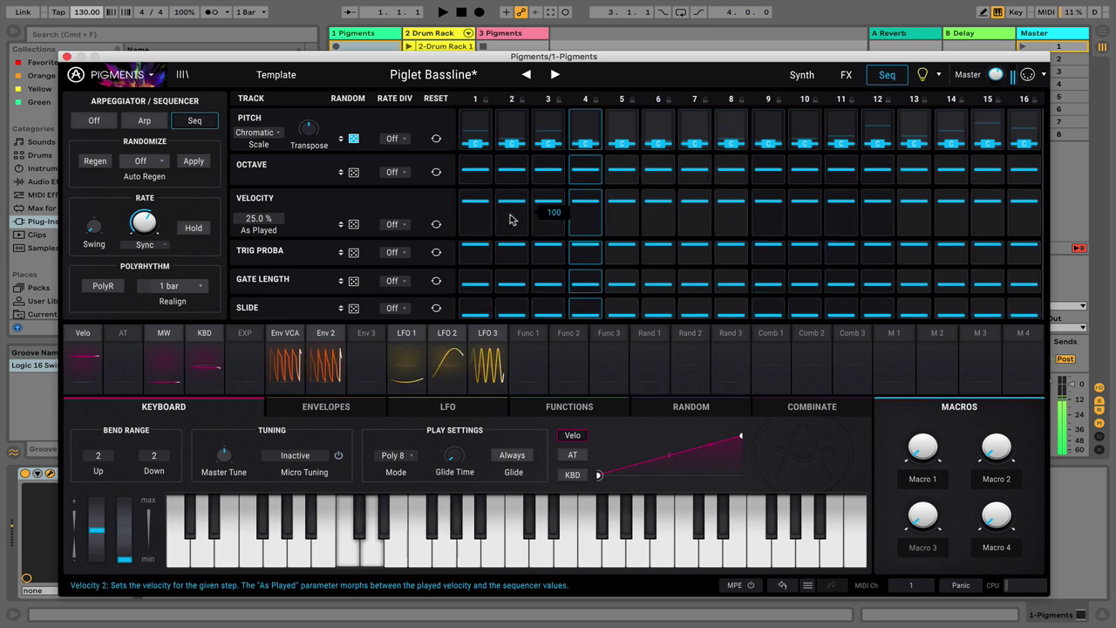
# Step: Set the sequencer scale to Lydian and raise the chance of the notes C, E and G
pyautogui.click(262, 134)
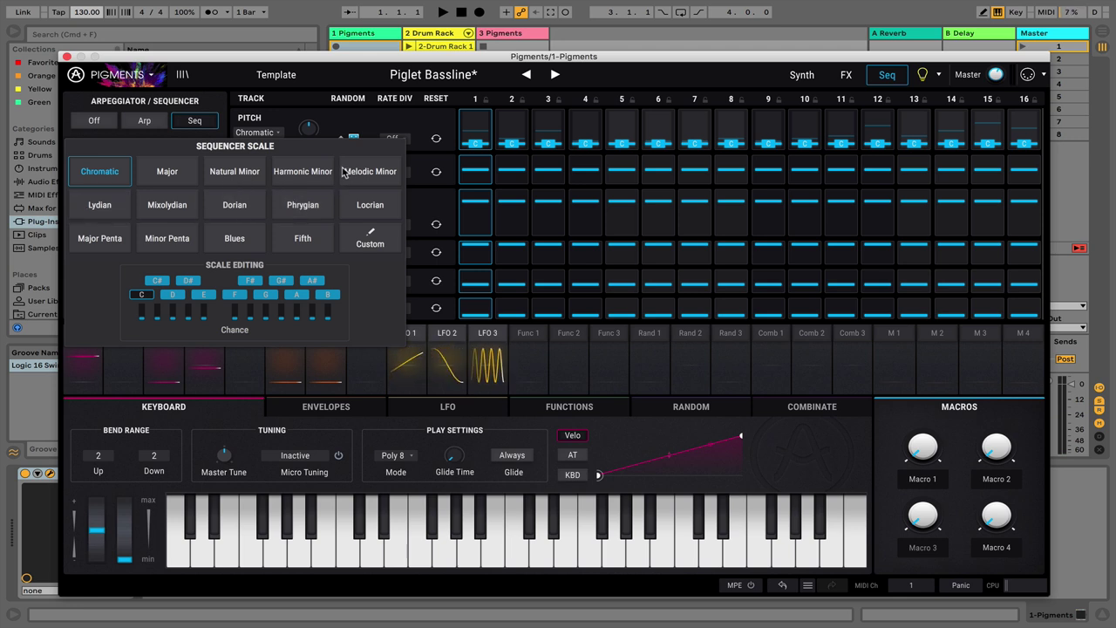
pyautogui.click(99, 208)
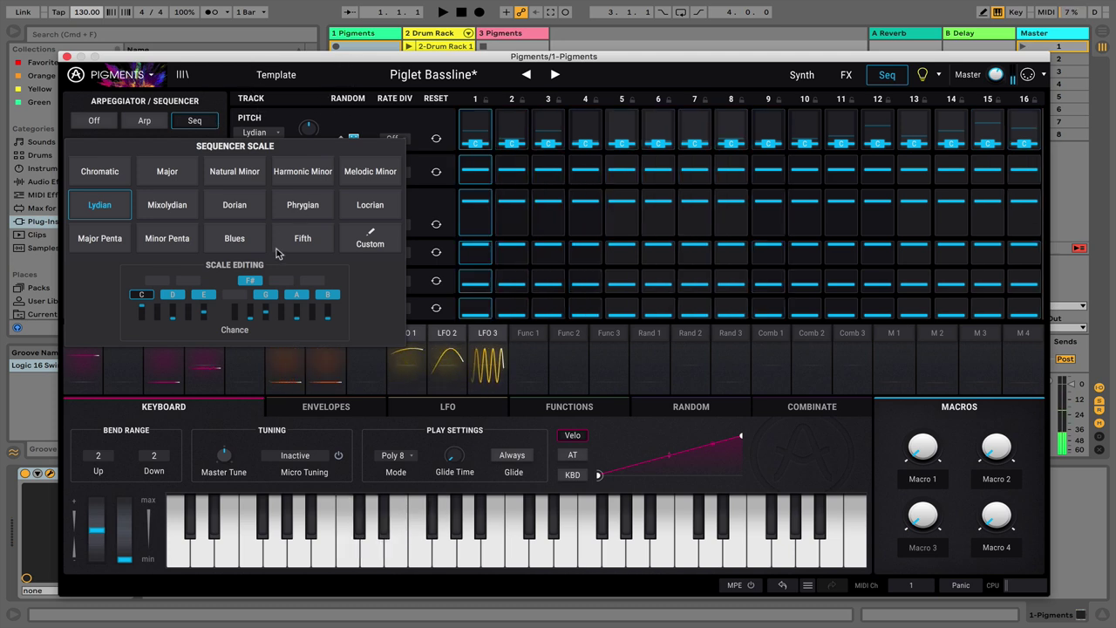
pyautogui.click(302, 102)
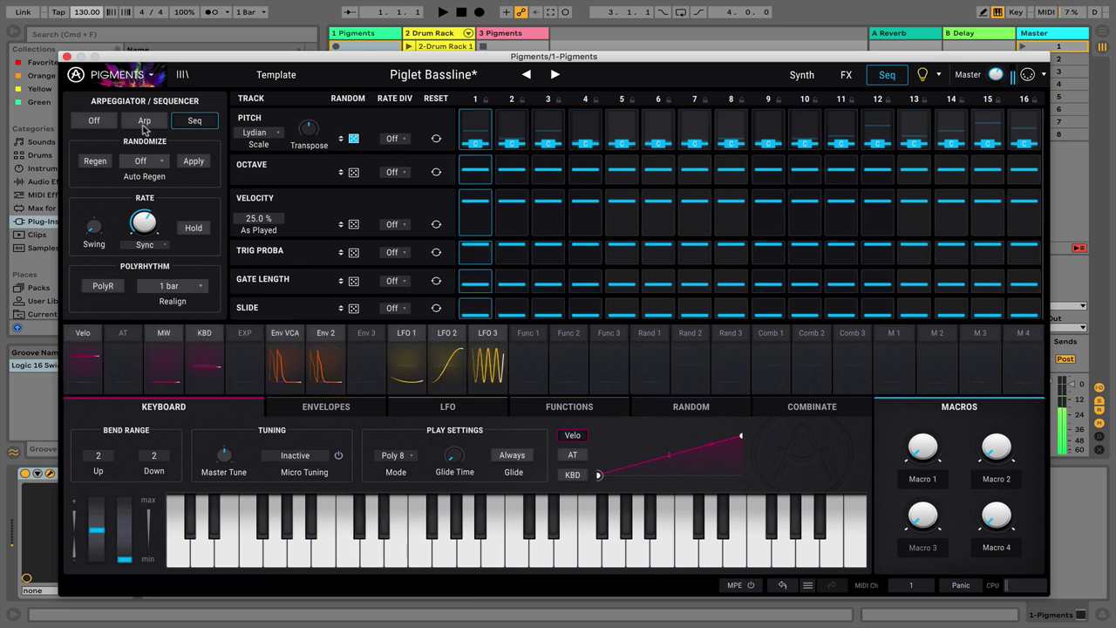
# Step: Regenerate the random pitch values and apply them to the sequencer steps
pyautogui.click(96, 163)
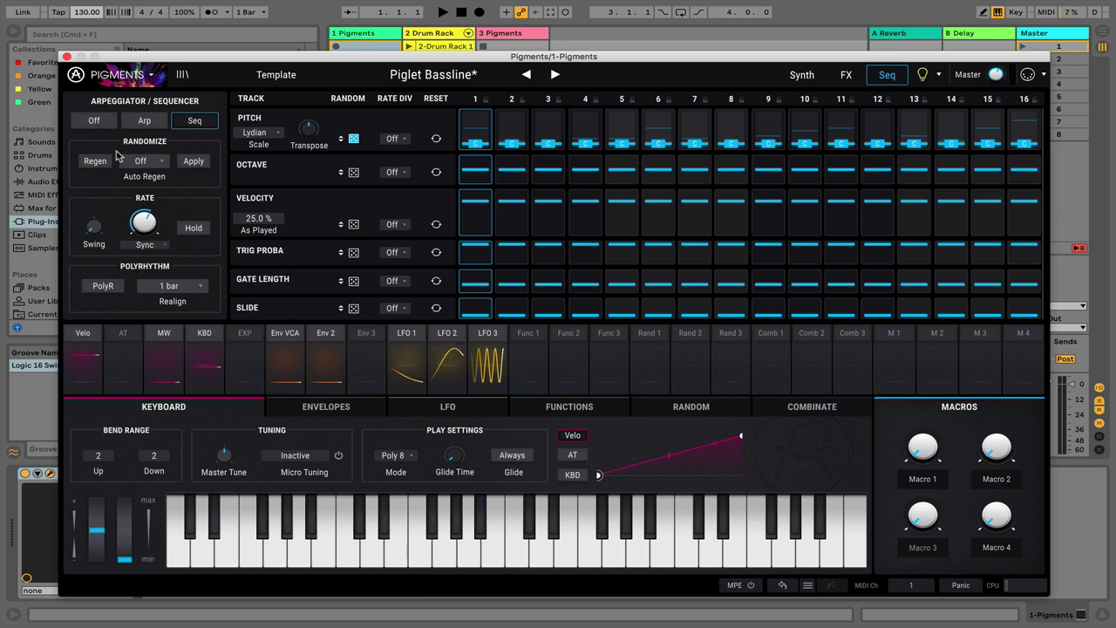
pyautogui.click(353, 139)
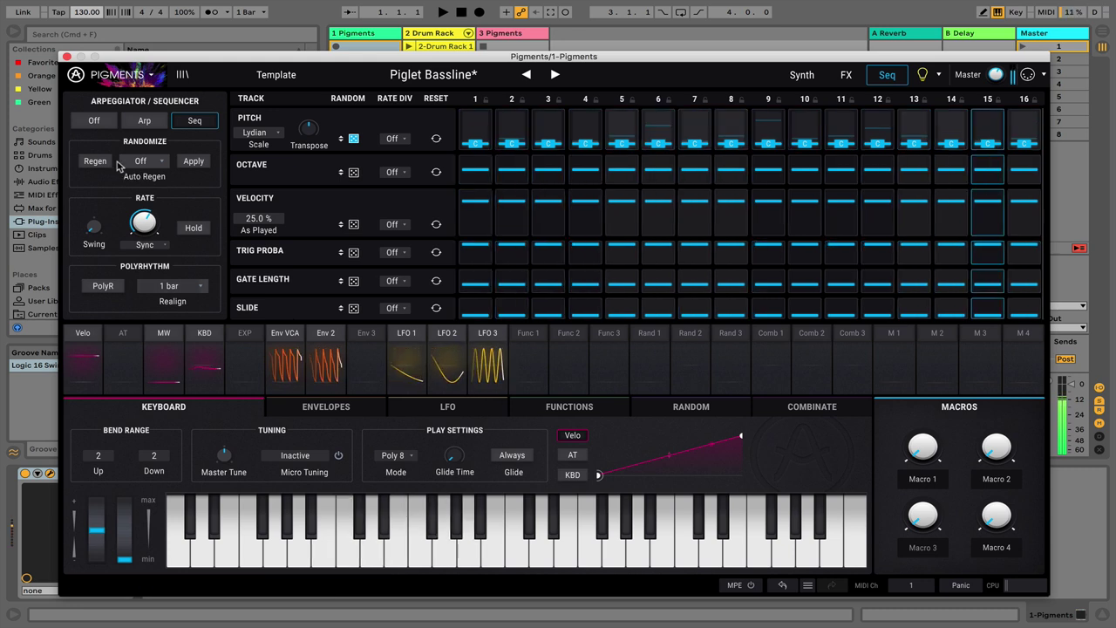
pyautogui.click(194, 163)
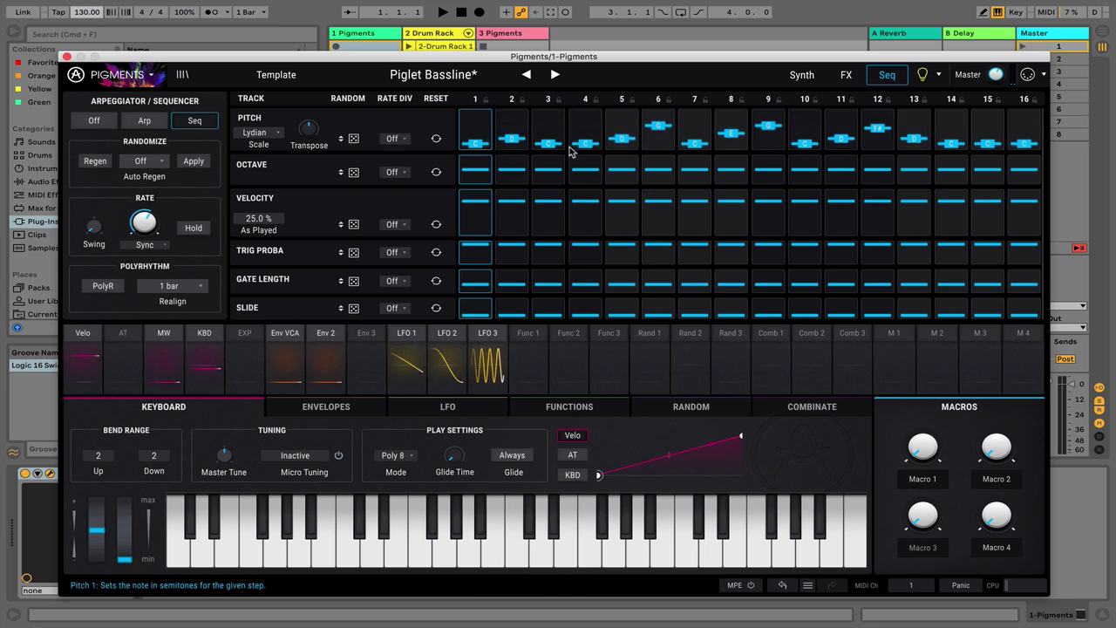
# Step: Give the octave track a partial random amount, regenerate and audition its values, and apply them to the steps
pyautogui.moveTo(410, 60); pyautogui.dragTo(401, 33)
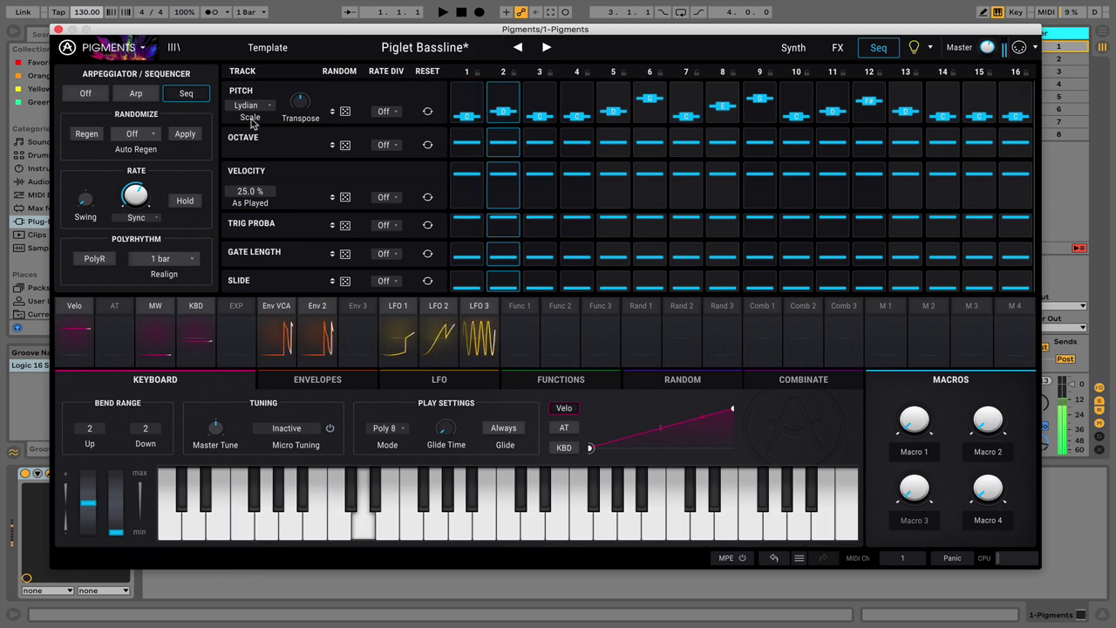
pyautogui.moveTo(297, 29); pyautogui.dragTo(338, 97)
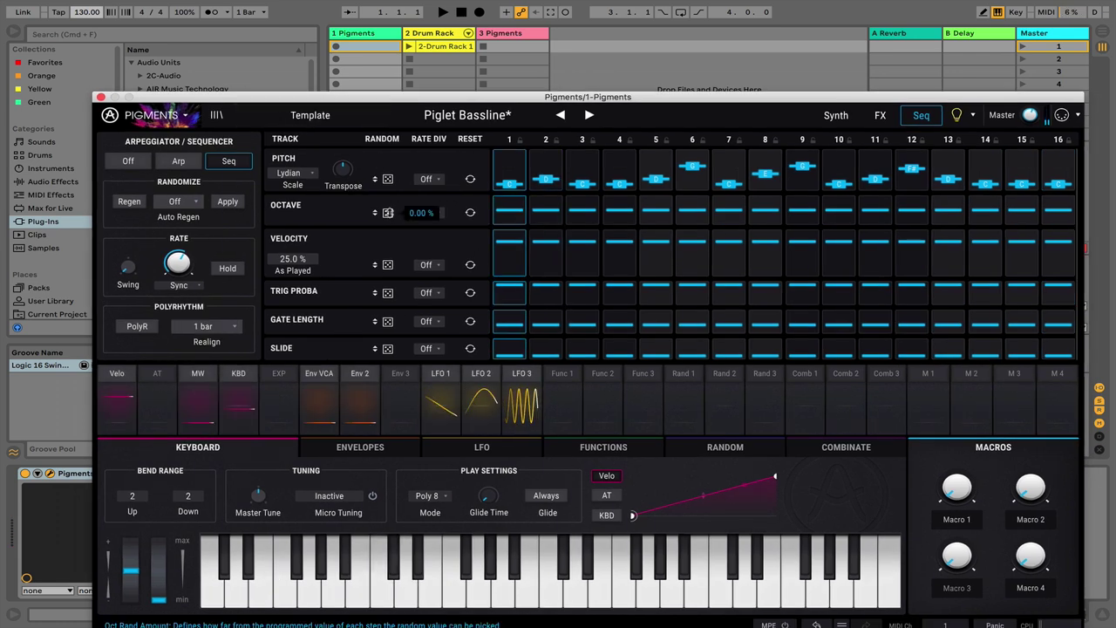
pyautogui.moveTo(432, 98); pyautogui.dragTo(426, 29)
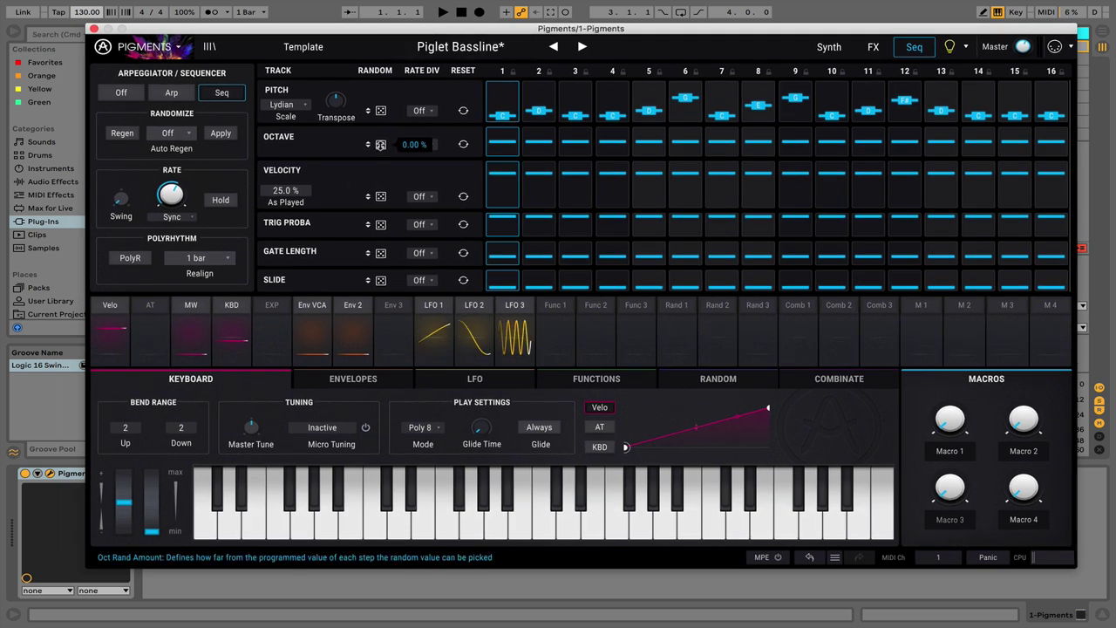
pyautogui.moveTo(375, 143); pyautogui.dragTo(380, 107)
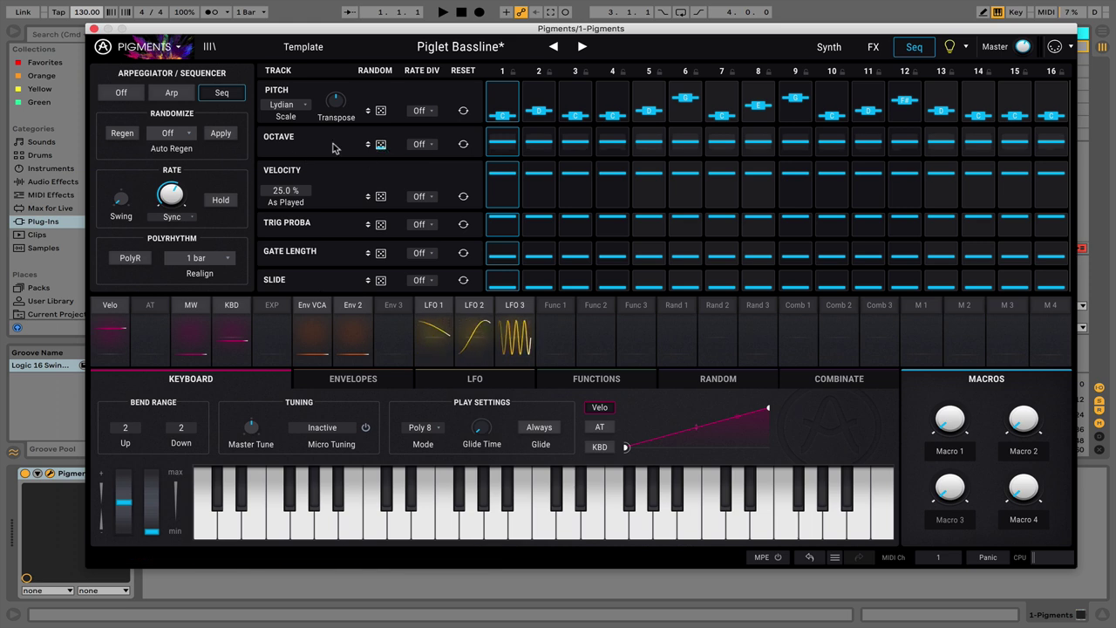
pyautogui.moveTo(380, 144); pyautogui.dragTo(380, 129)
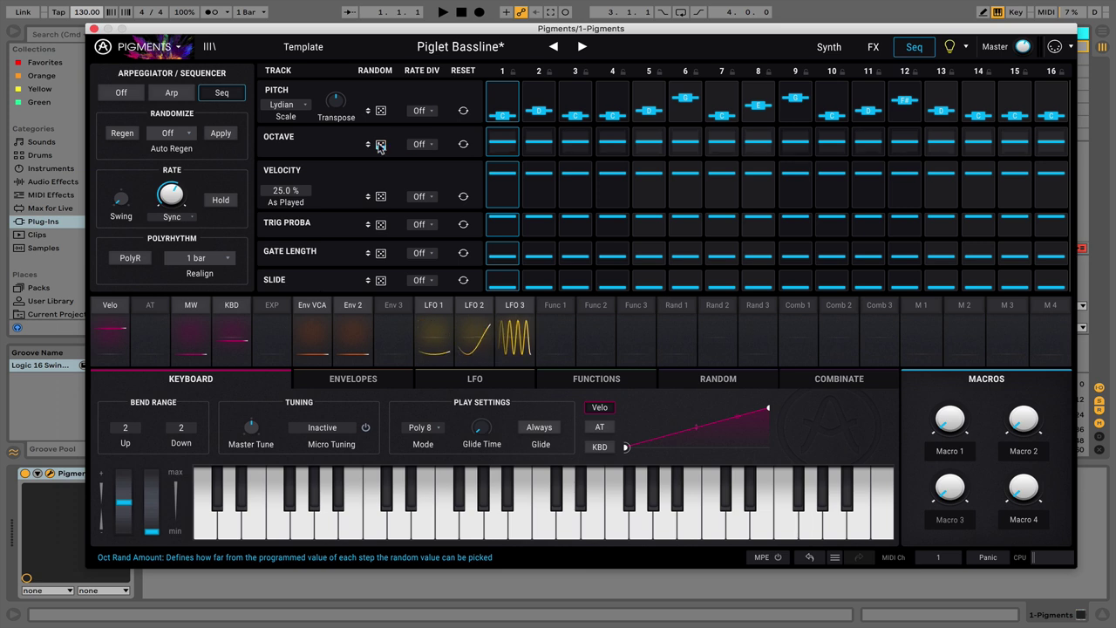
pyautogui.click(122, 133)
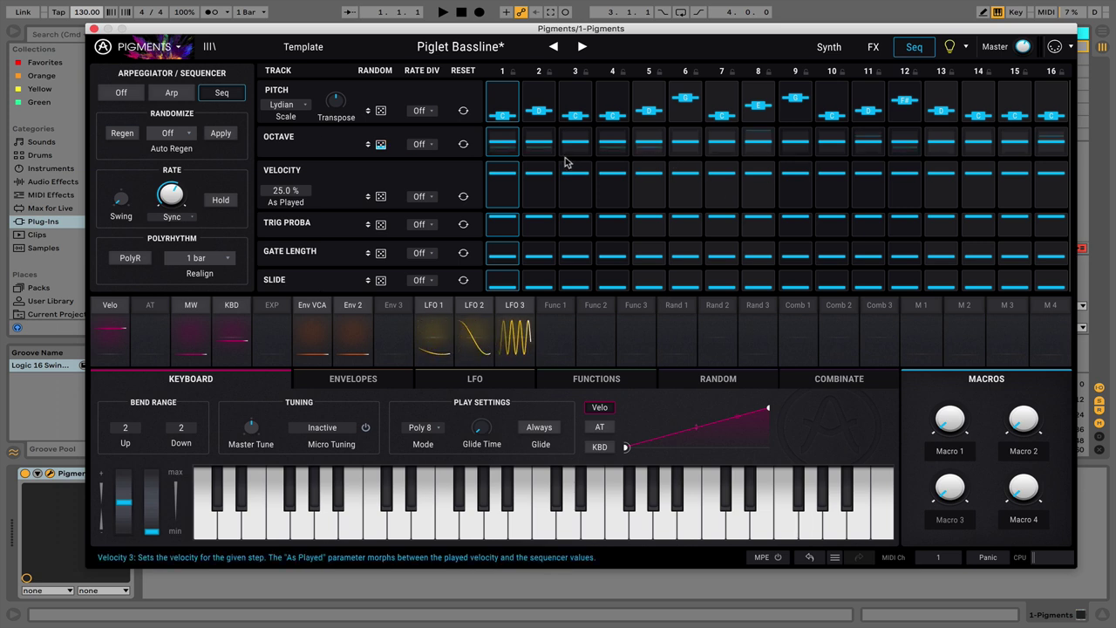
pyautogui.press('a')
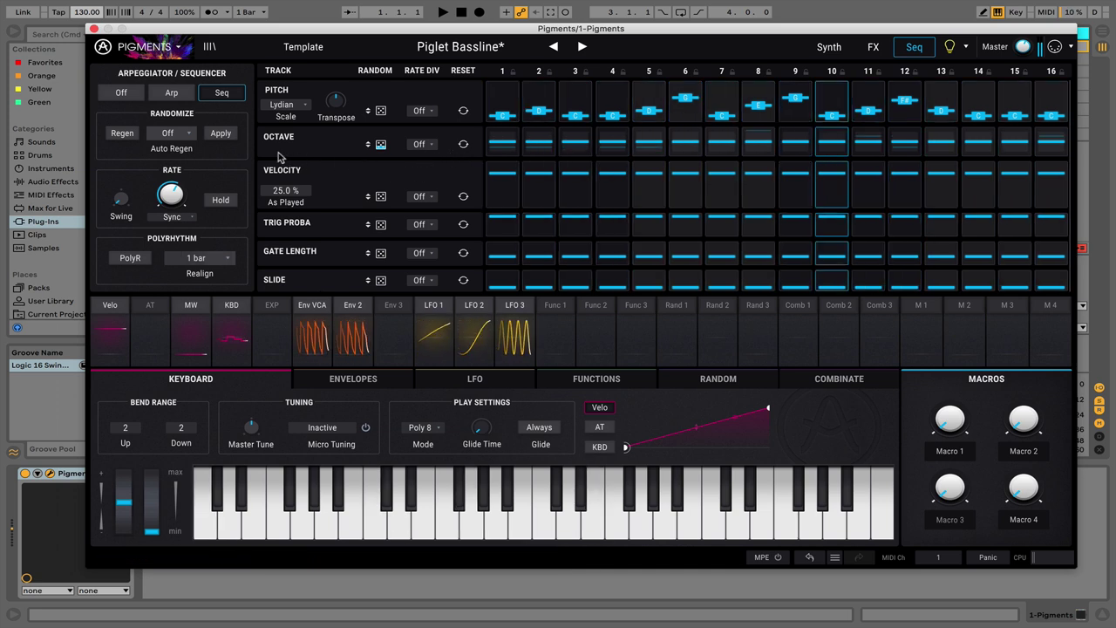
pyautogui.click(225, 138)
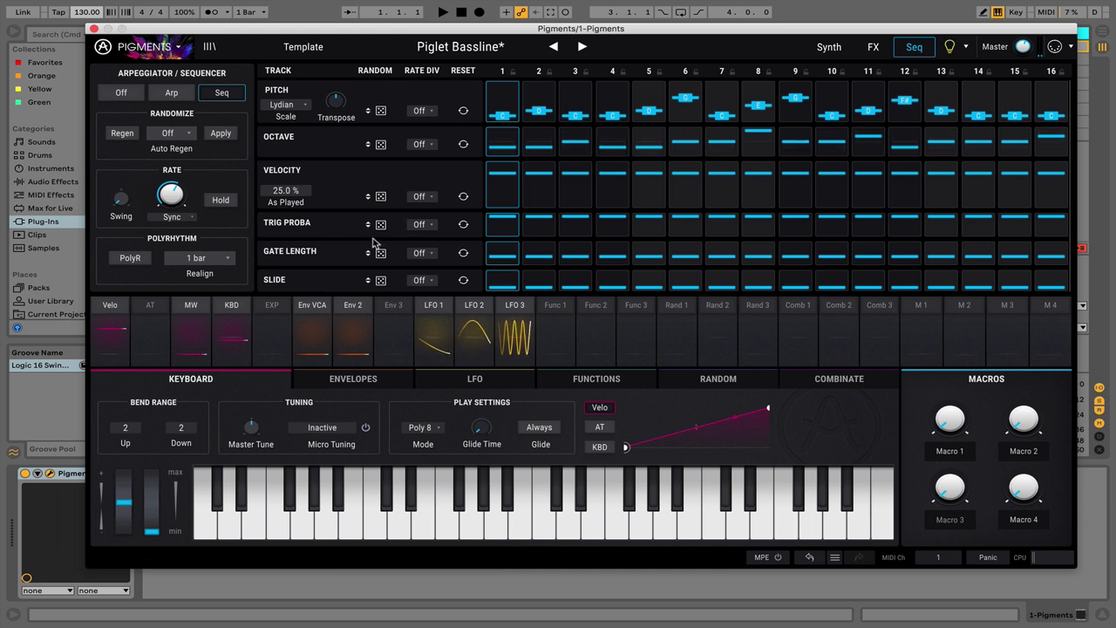
# Step: Randomize the trig probability track starting from a 54.8 % random amount, reduce the amount, and apply the values to the steps
pyautogui.moveTo(380, 225)
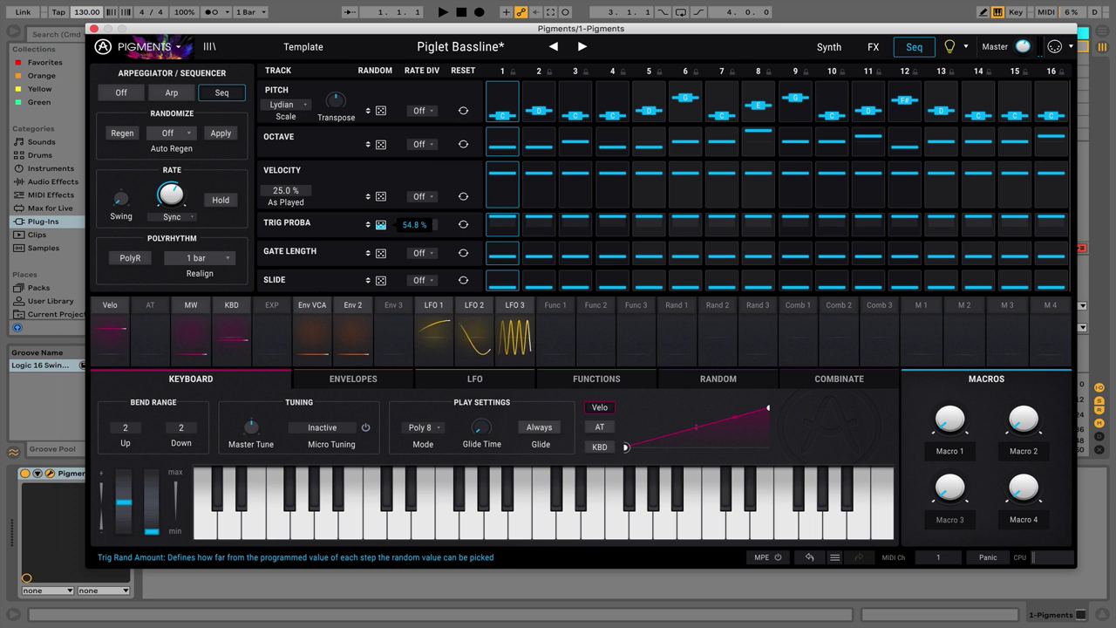
pyautogui.click(120, 134)
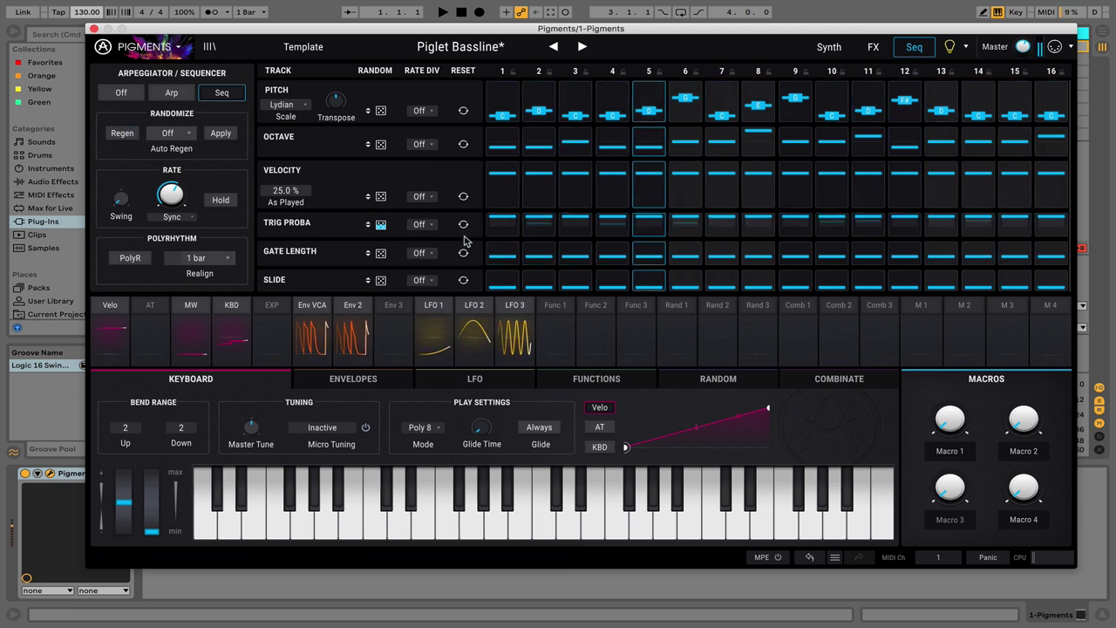
pyautogui.moveTo(381, 225); pyautogui.dragTo(381, 236)
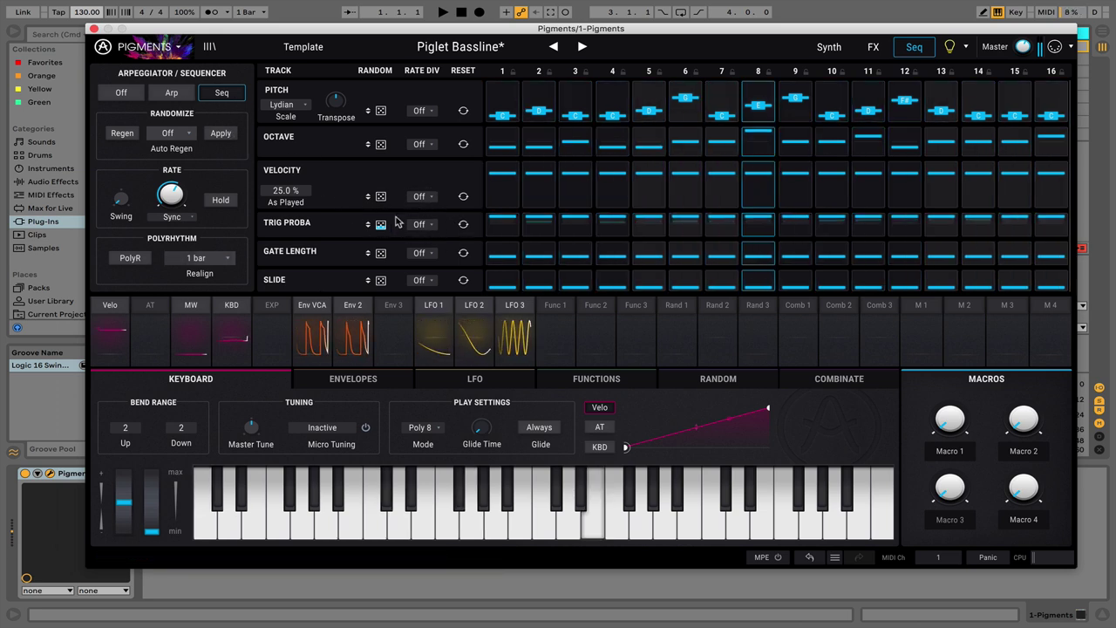
pyautogui.click(222, 134)
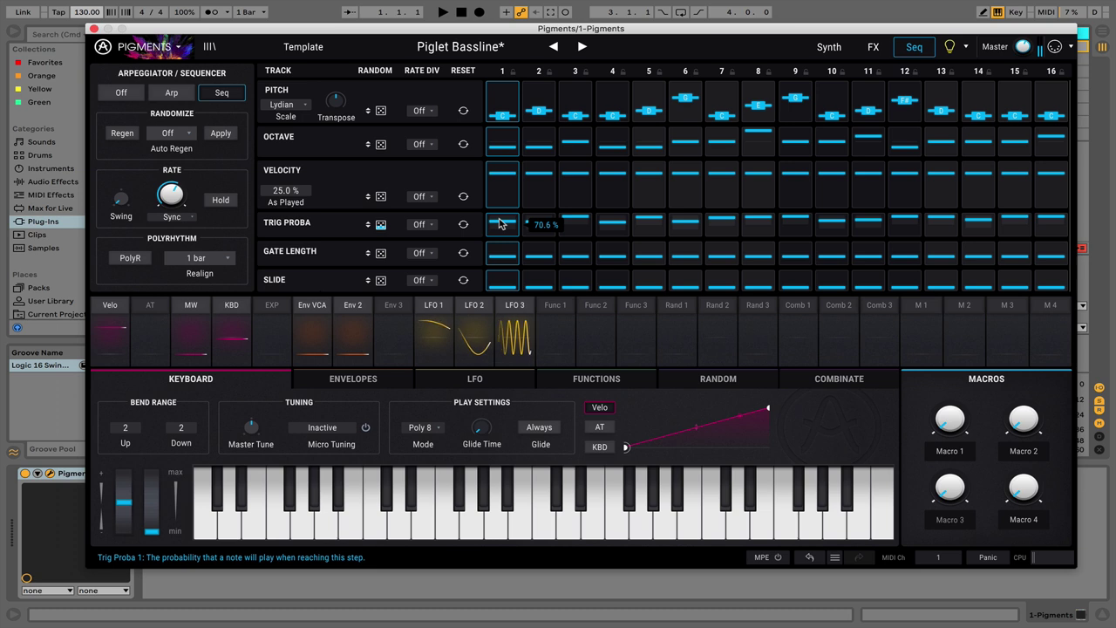
# Step: Adjust individual trig probabilities by hand, raising step 1 to full and lowering steps 8, 14 and 16
pyautogui.moveTo(509, 222); pyautogui.dragTo(510, 210)
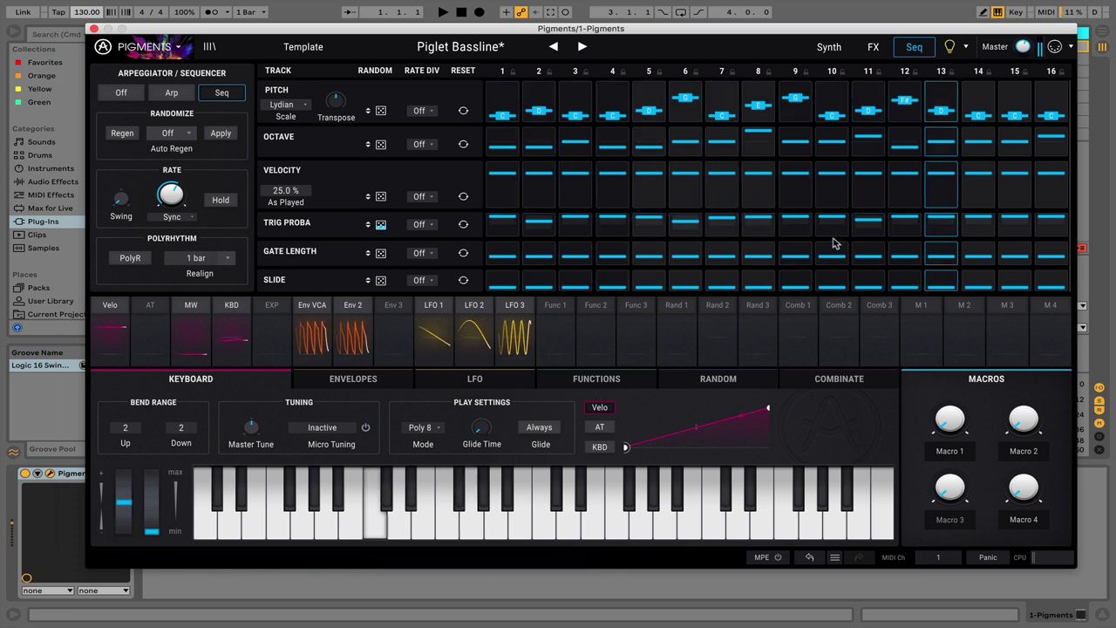
pyautogui.click(980, 223)
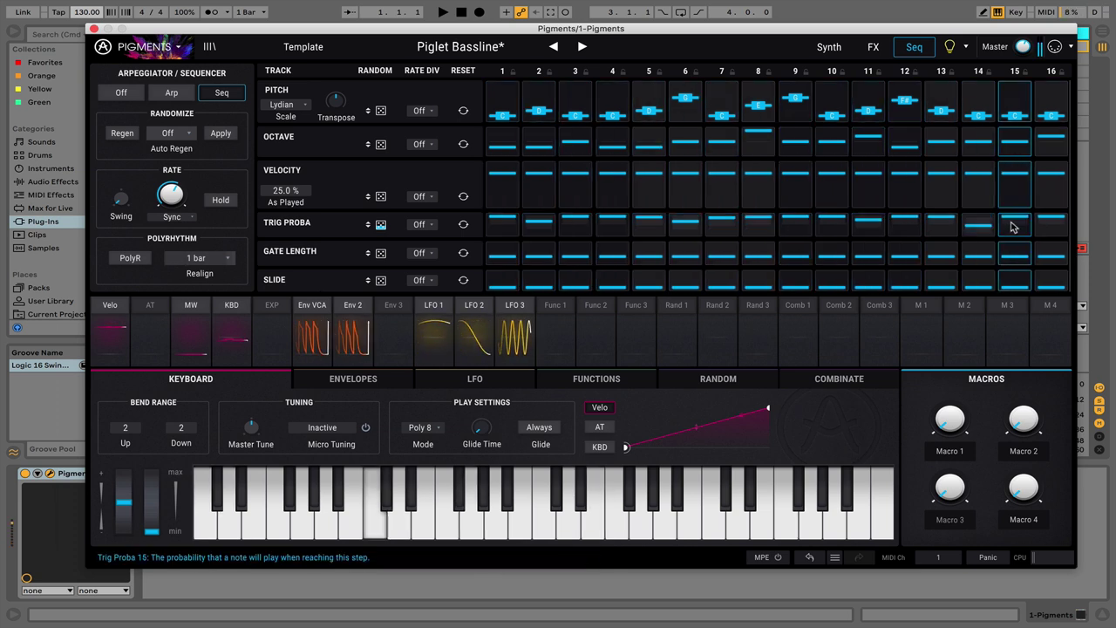
pyautogui.click(1052, 224)
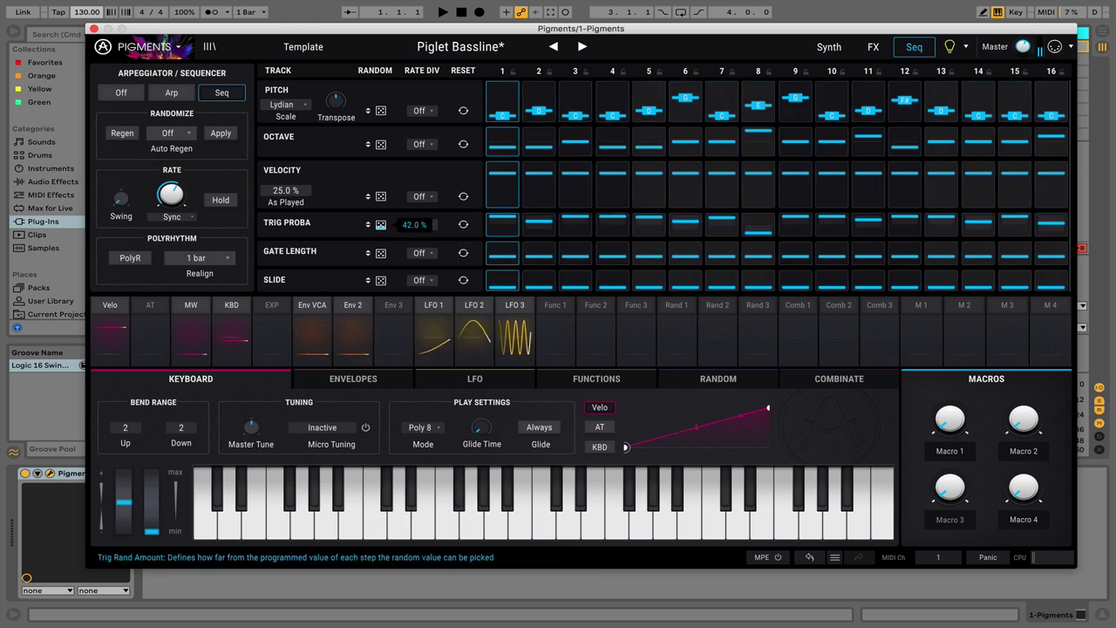
# Step: Give the gate length track a partial random amount, regenerate and audition its values, and apply them to the steps
pyautogui.moveTo(382, 254); pyautogui.dragTo(381, 244)
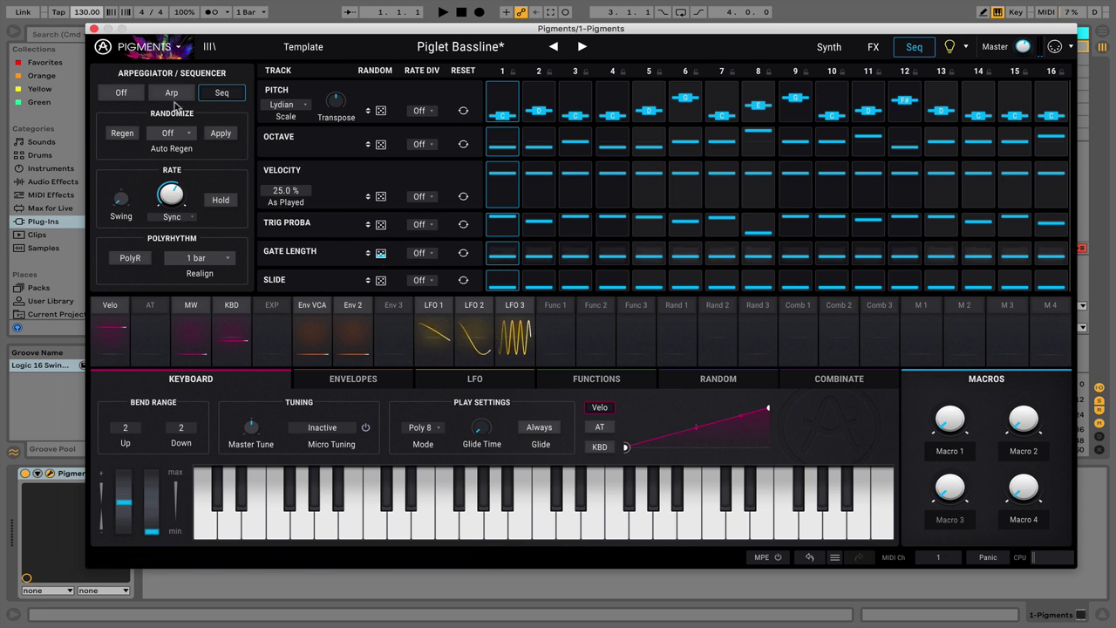
pyautogui.moveTo(379, 254)
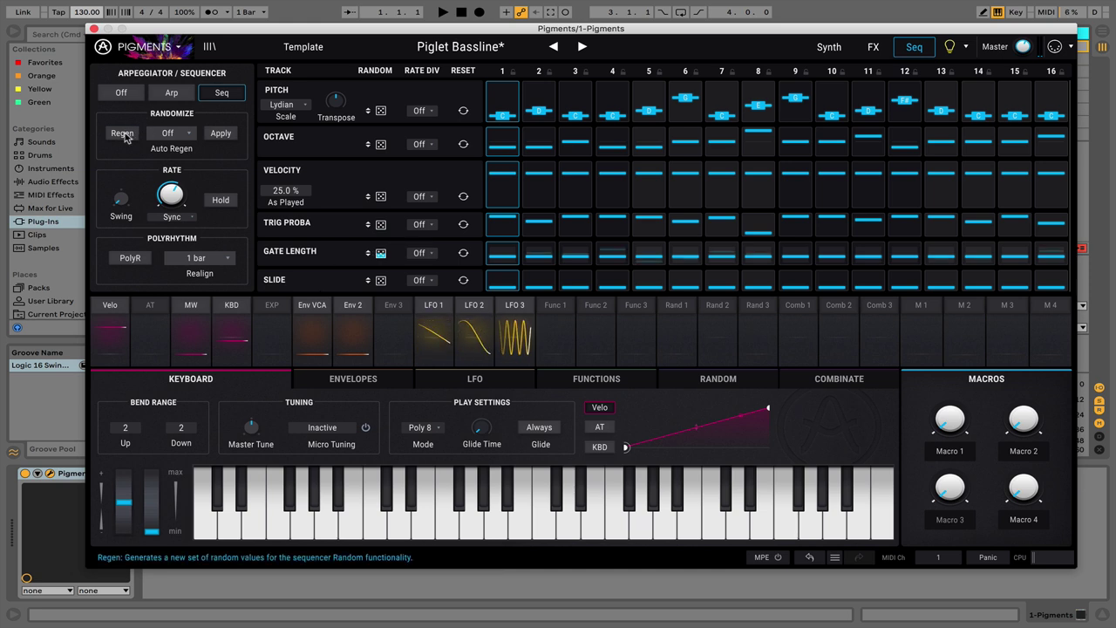
pyautogui.press('a')
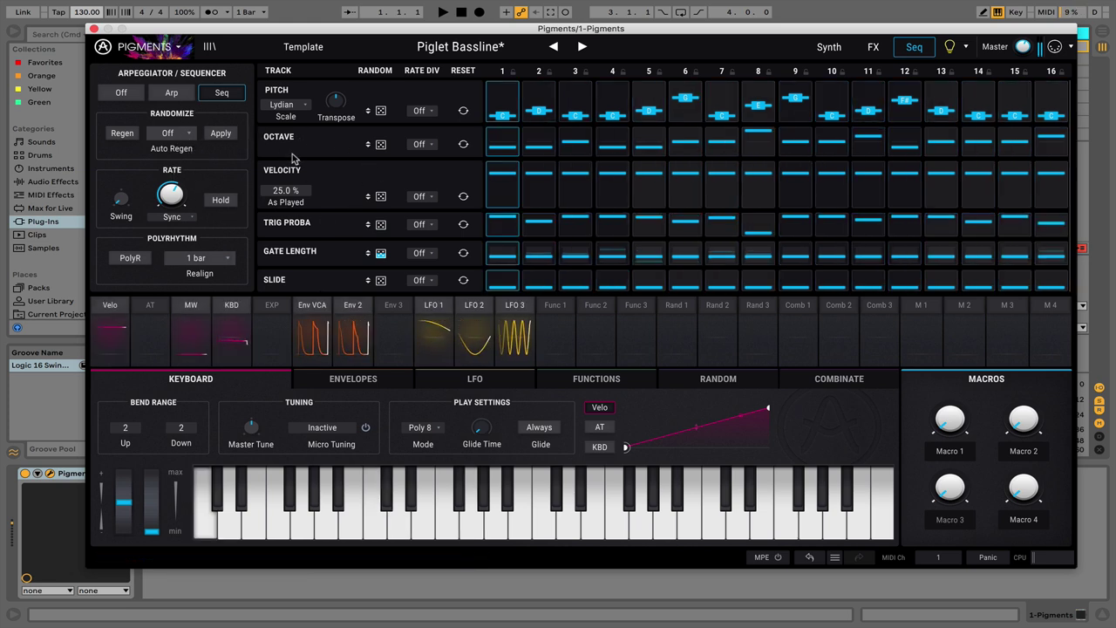
pyautogui.click(221, 135)
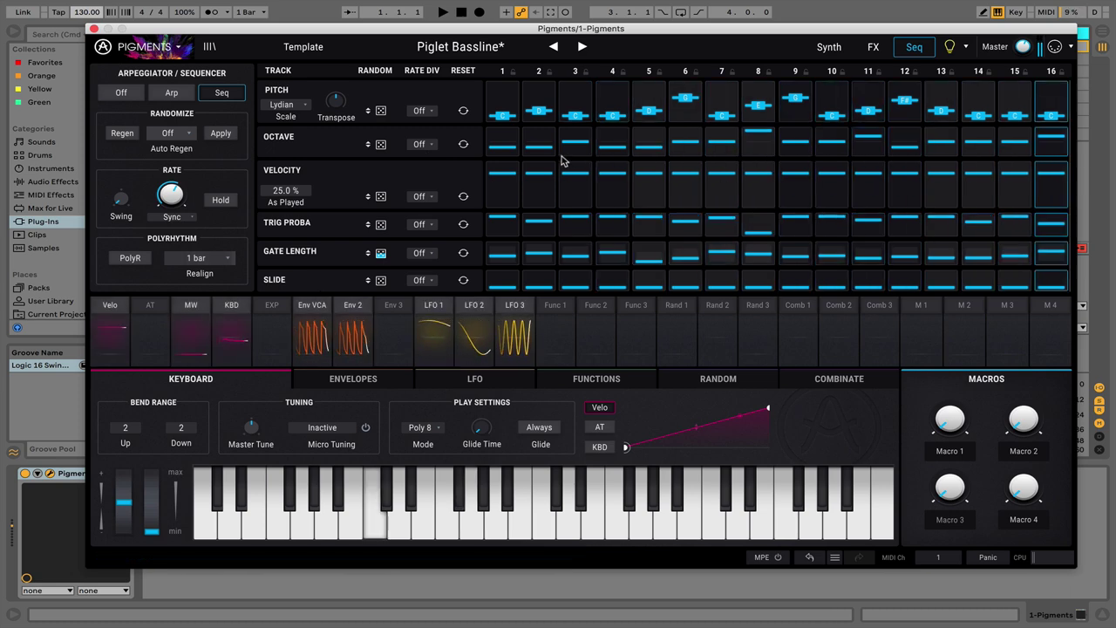
pyautogui.moveTo(421, 30); pyautogui.dragTo(404, 7)
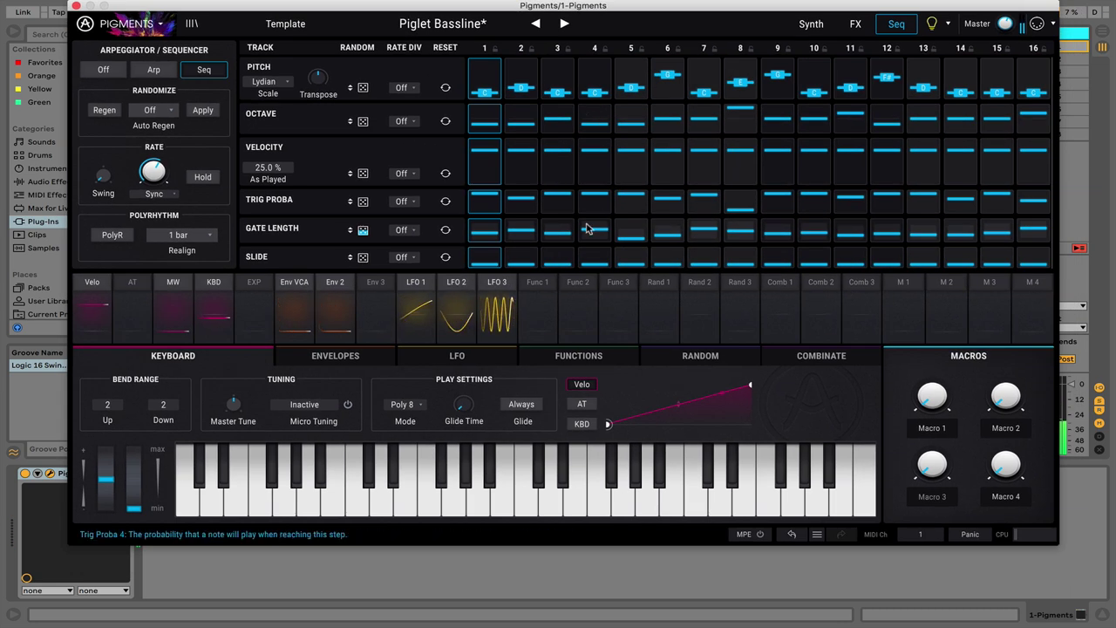
# Step: Give the slide track a partial random amount and apply the randomized values to the steps
pyautogui.moveTo(358, 231)
pyautogui.mouseDown()
pyautogui.moveTo(359, 262)
pyautogui.moveTo(360, 227)
pyautogui.mouseUp()
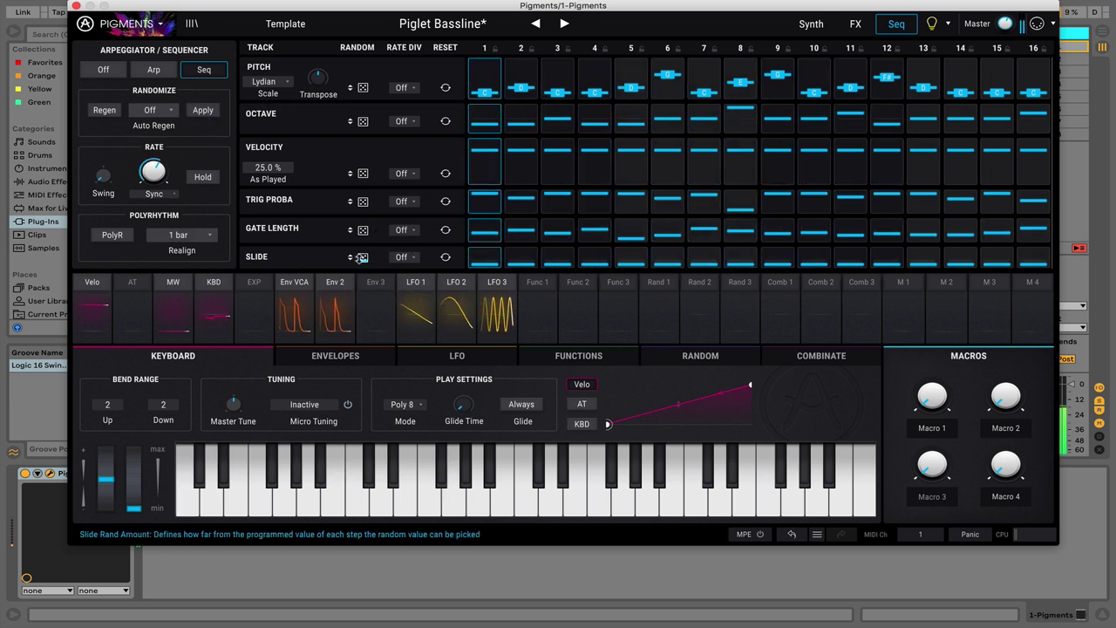
pyautogui.moveTo(363, 202); pyautogui.dragTo(356, 199)
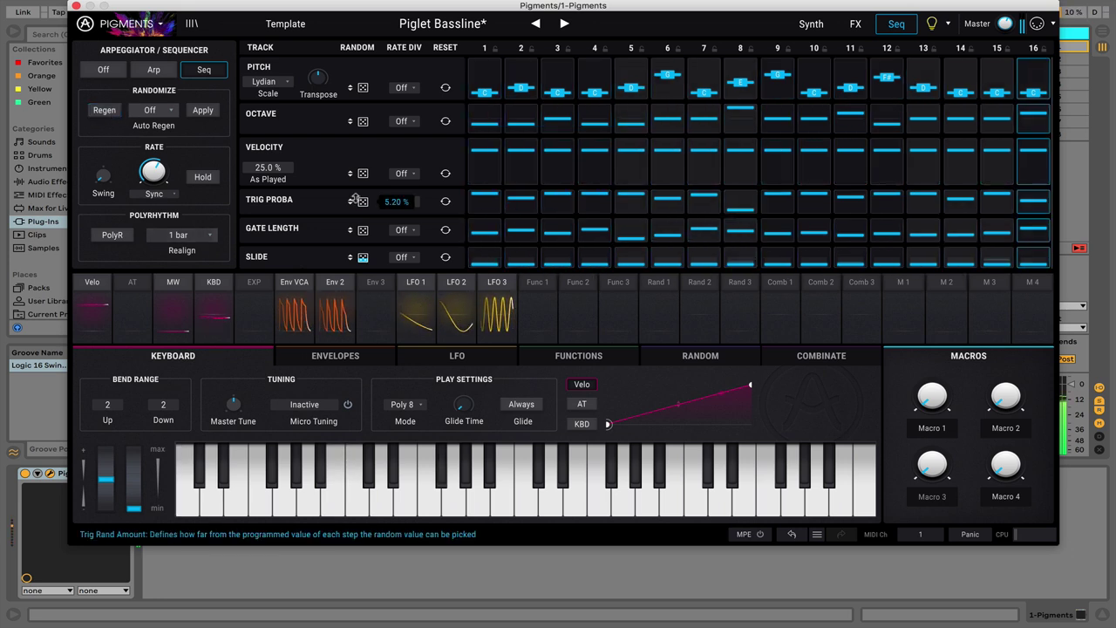
pyautogui.click(204, 112)
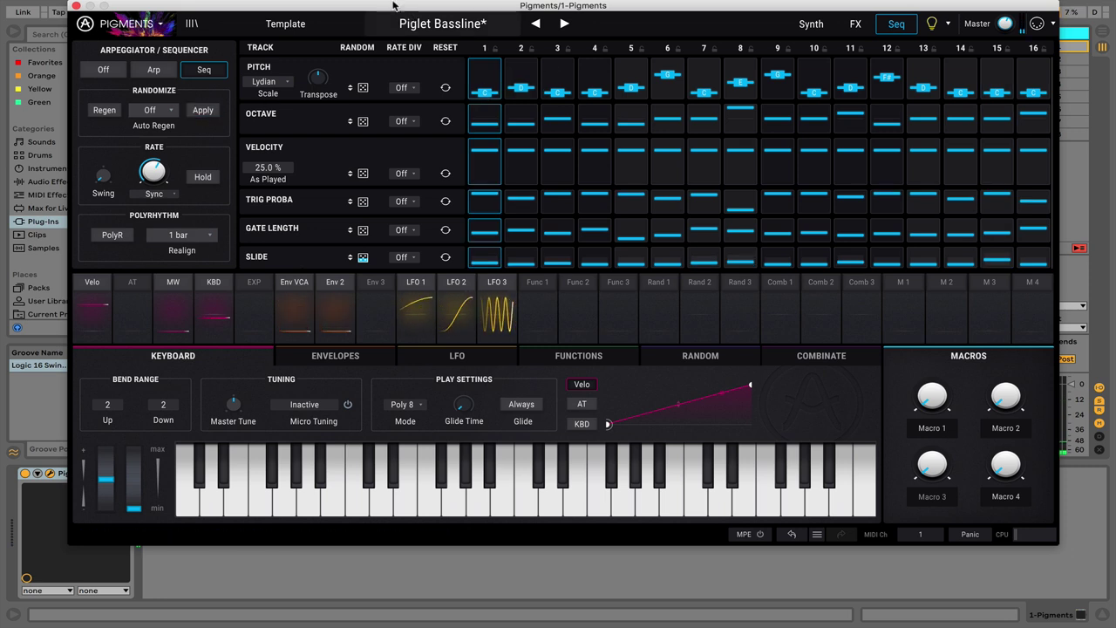
pyautogui.moveTo(436, 6); pyautogui.dragTo(539, 6)
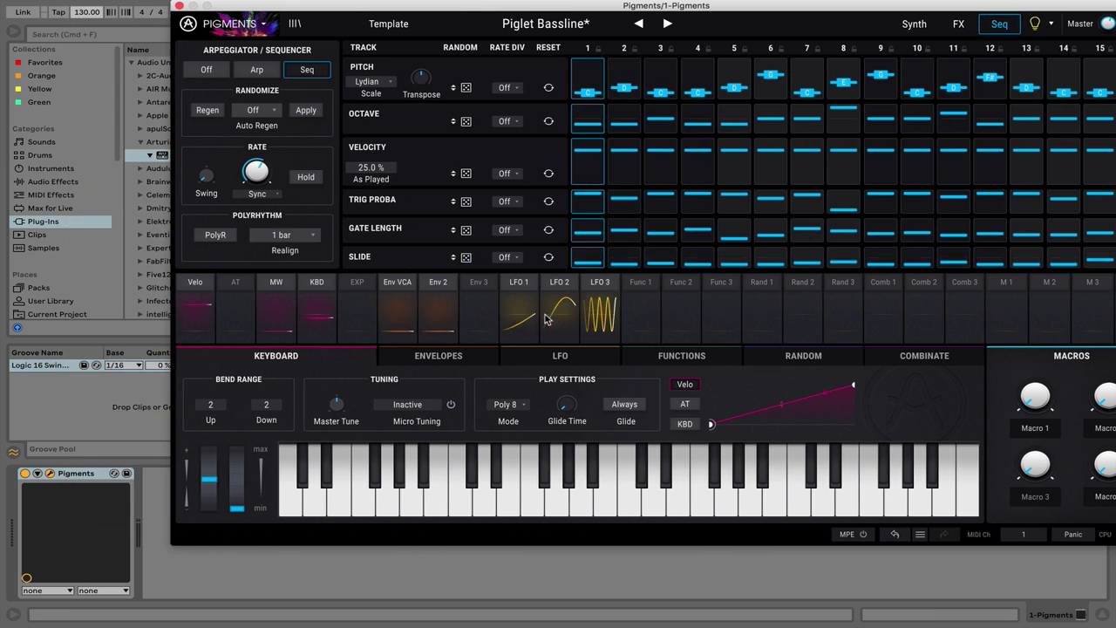
pyautogui.moveTo(422, 7); pyautogui.dragTo(336, 56)
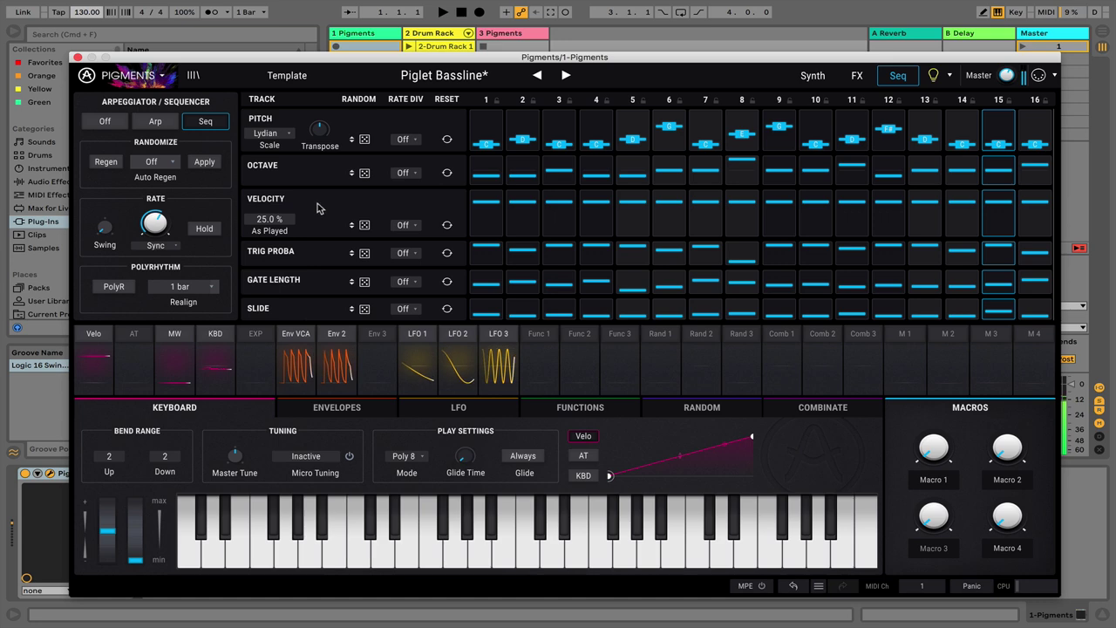
pyautogui.moveTo(269, 61); pyautogui.dragTo(294, 42)
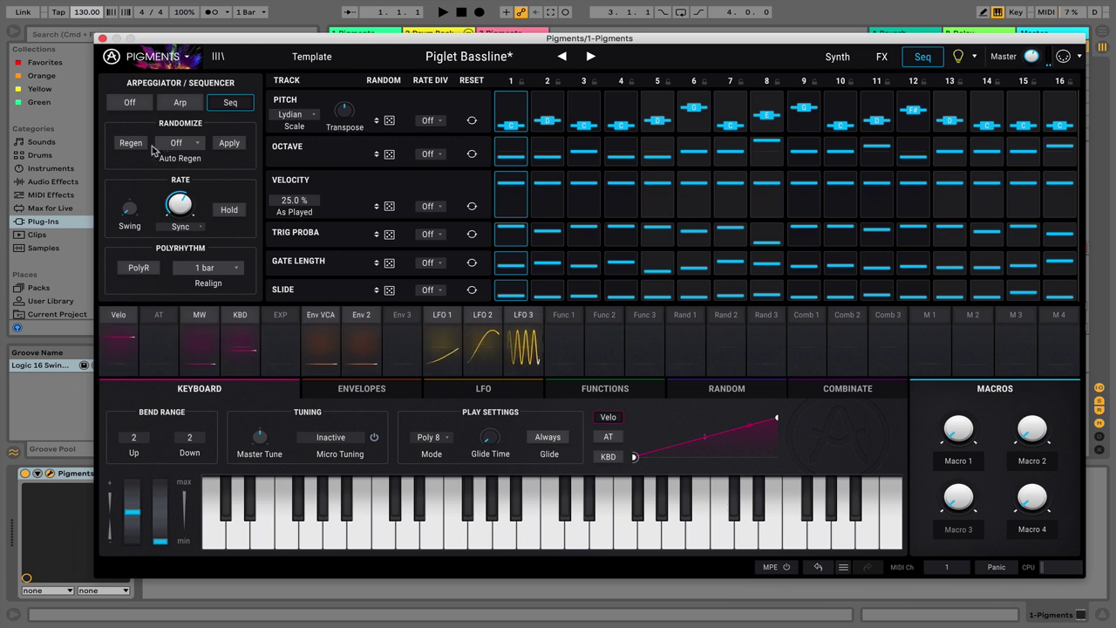
pyautogui.moveTo(188, 38); pyautogui.dragTo(172, 27)
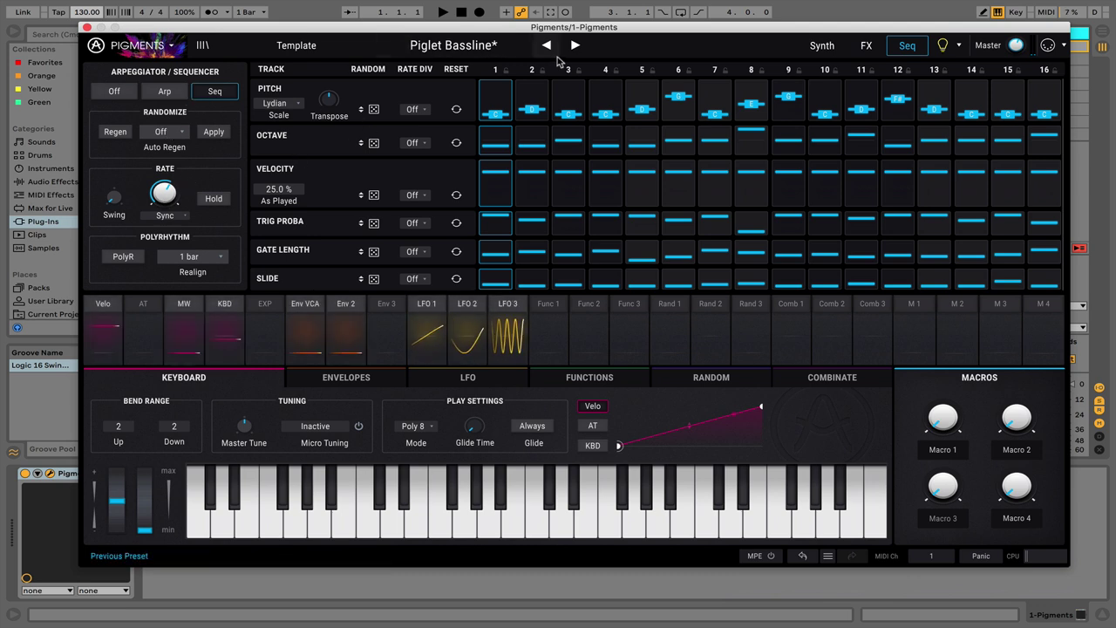
# Step: Lock the columns of steps 1, 3, 4, 6, 7, 12, 13, 15 and 16 against randomization
pyautogui.click(506, 72)
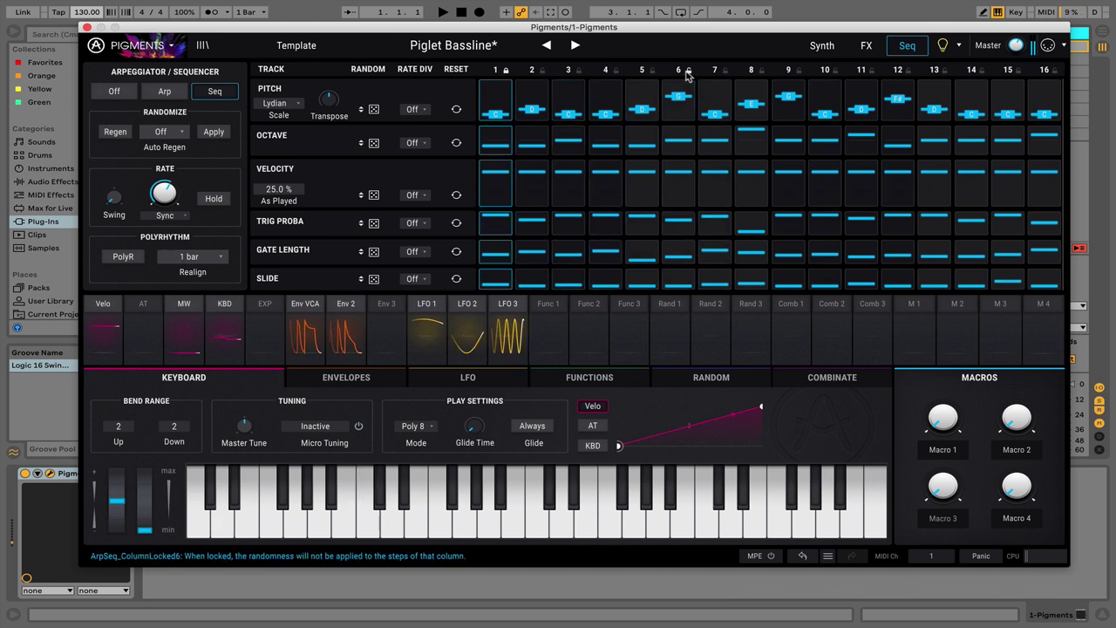
pyautogui.click(724, 70)
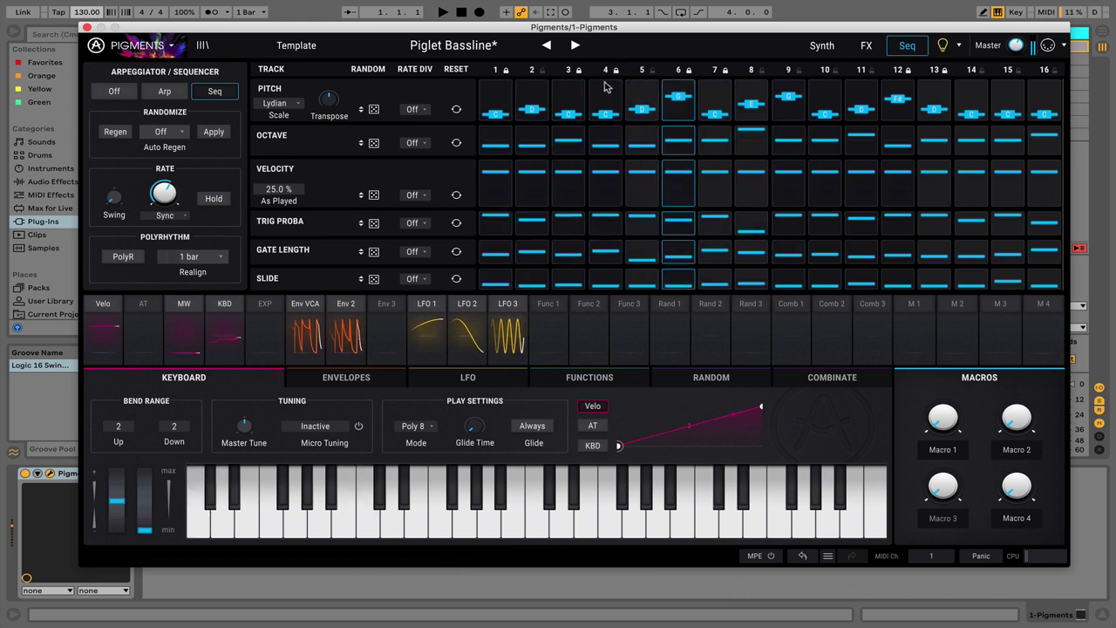
pyautogui.click(604, 150)
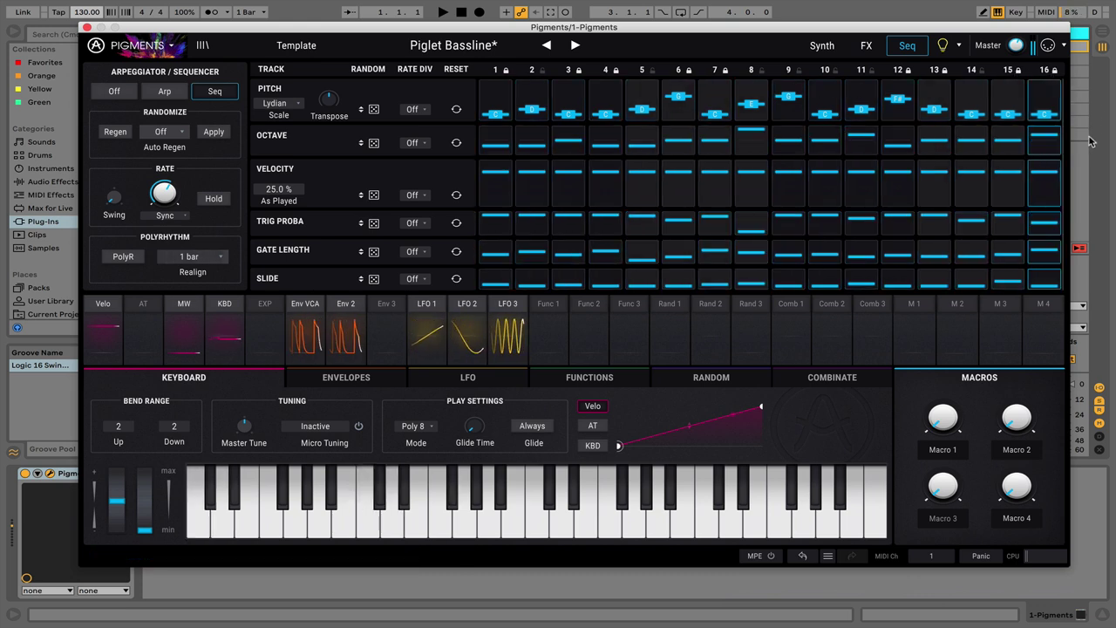
# Step: Raise the trig probability of step 16 to full
pyautogui.moveTo(1051, 227)
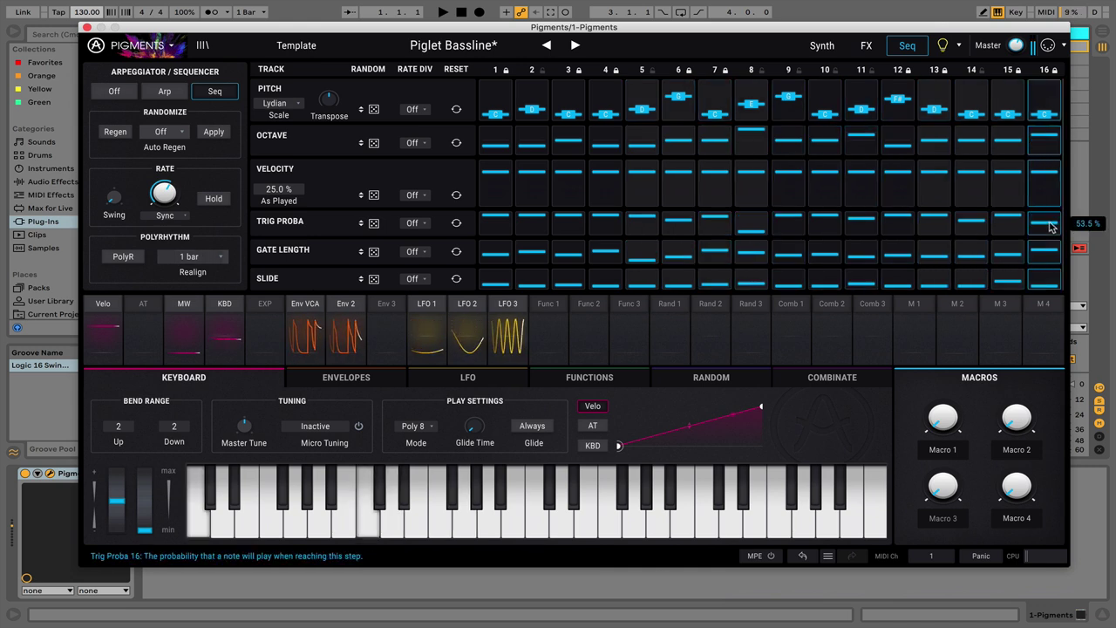
pyautogui.moveTo(1051, 227); pyautogui.dragTo(1038, 198)
pyautogui.moveTo(1053, 193)
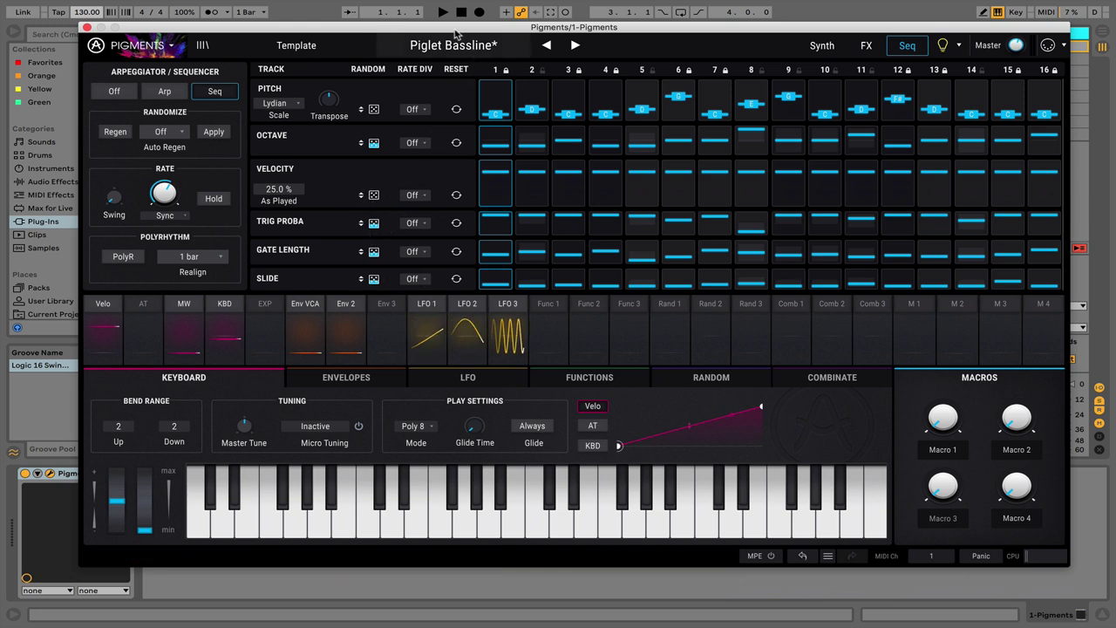
# Step: Set the sequencer's automatic regeneration interval to 1 bar
pyautogui.moveTo(454, 27); pyautogui.dragTo(448, 43)
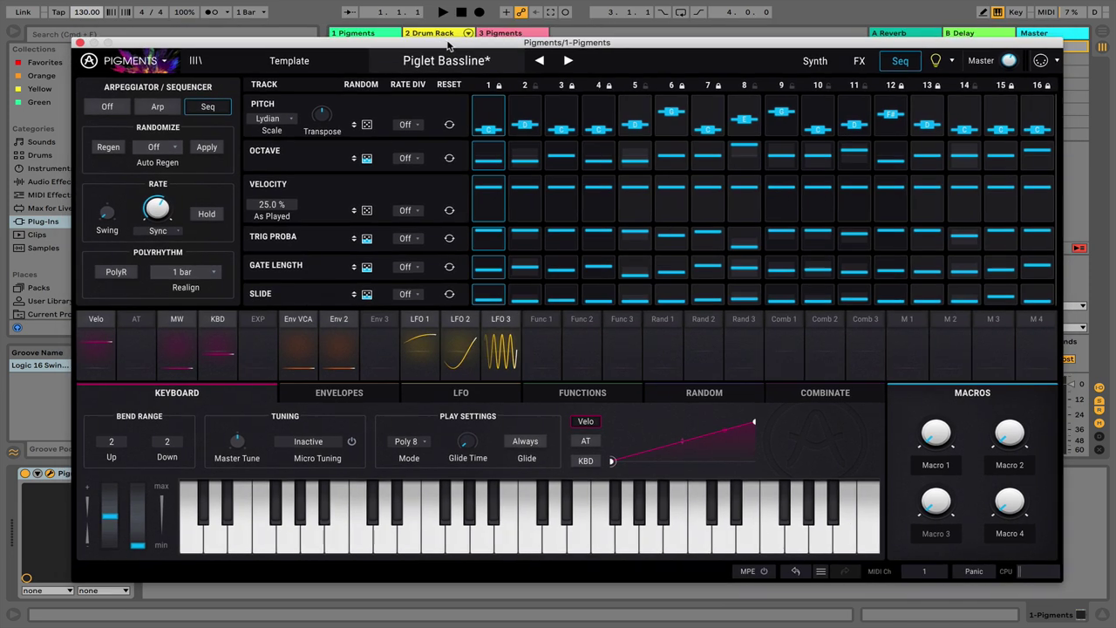
pyautogui.click(157, 148)
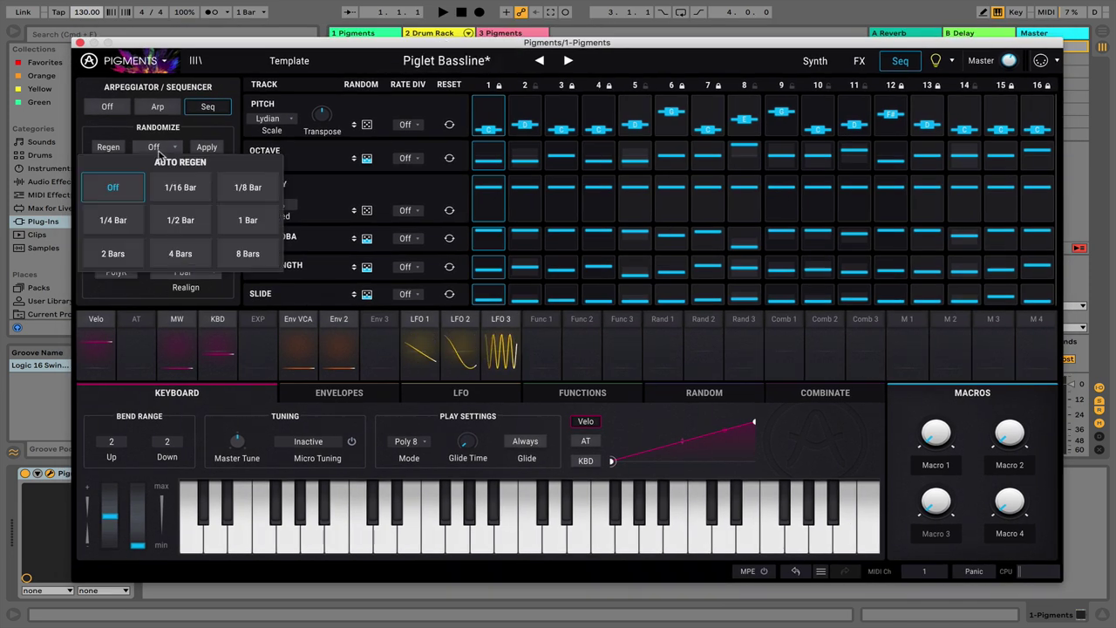
pyautogui.click(250, 220)
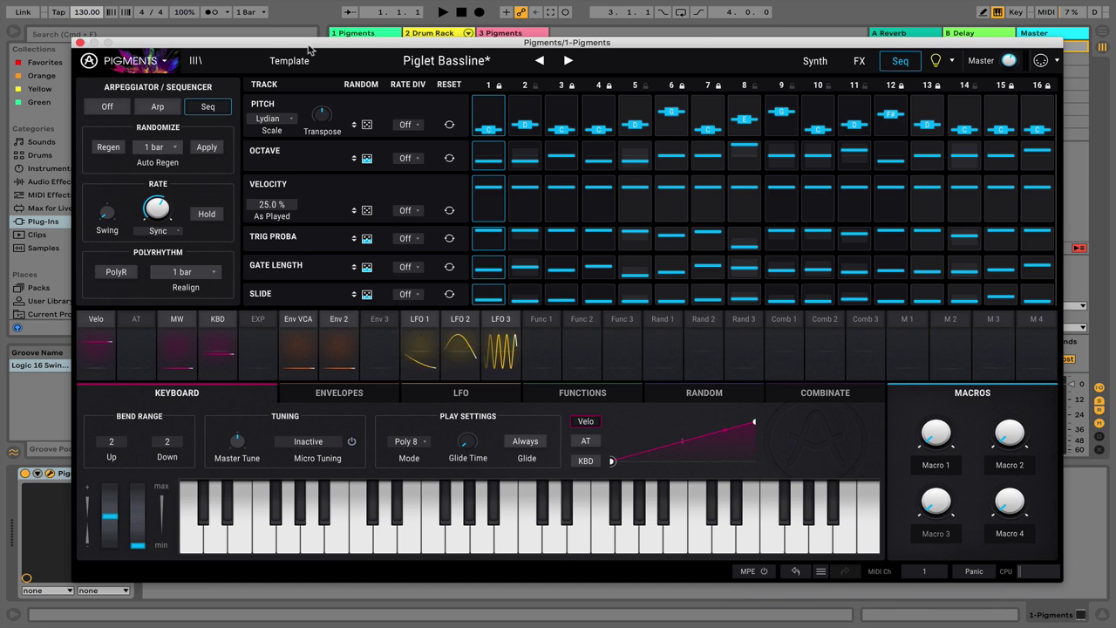
# Step: Start the host's playback to audition the bassline with its random values regenerating every bar
pyautogui.moveTo(309, 46); pyautogui.dragTo(308, 53)
pyautogui.moveTo(428, 54); pyautogui.dragTo(429, 44)
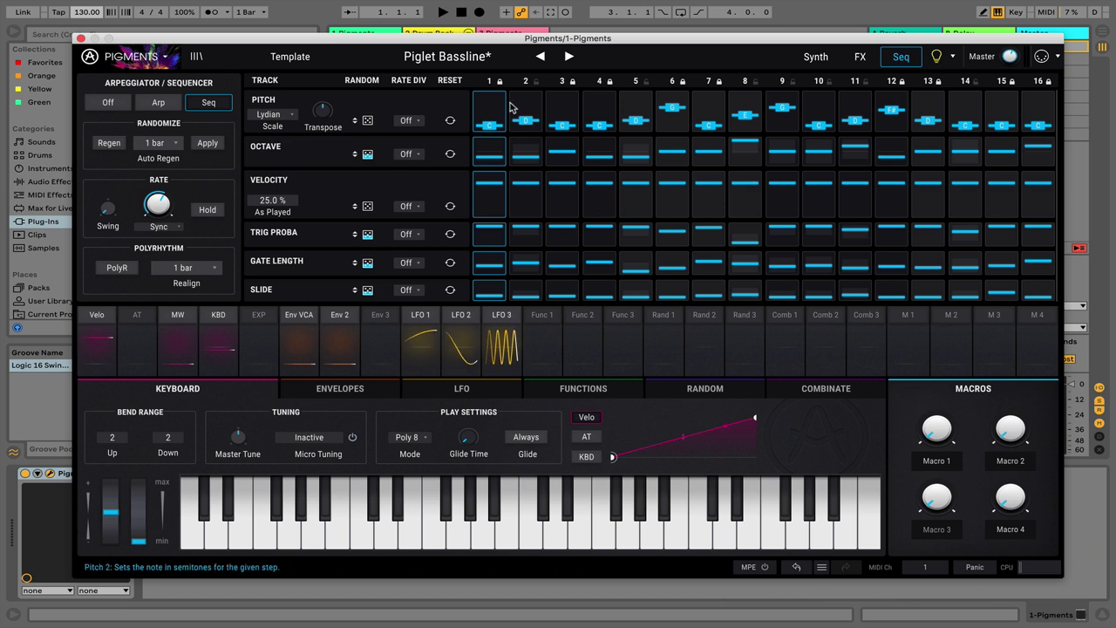
pyautogui.click(443, 12)
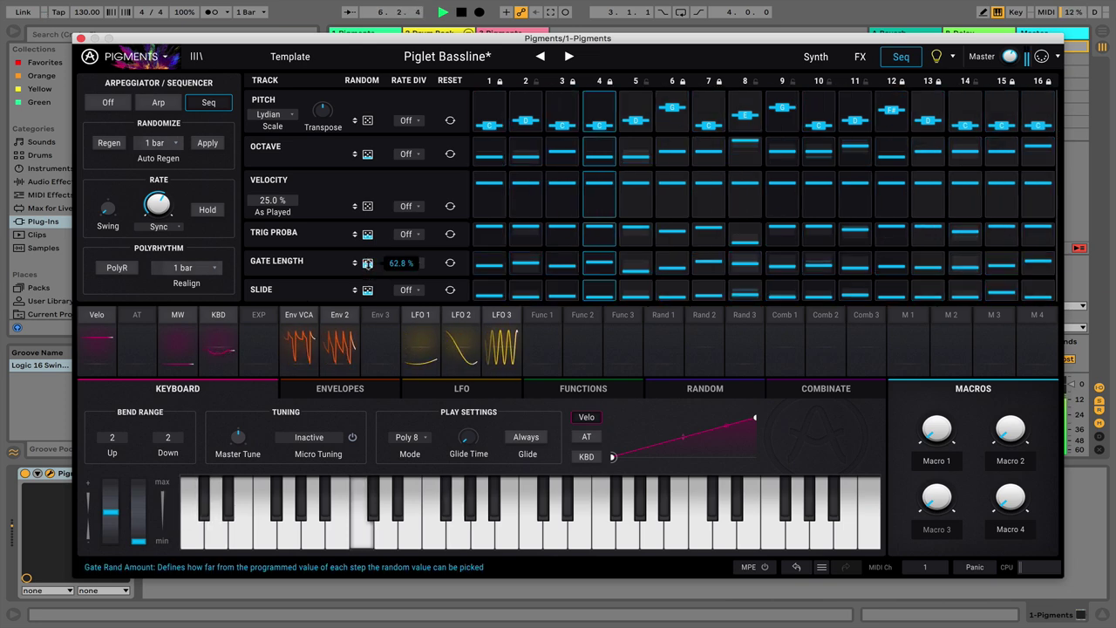
pyautogui.moveTo(434, 39); pyautogui.dragTo(453, 39)
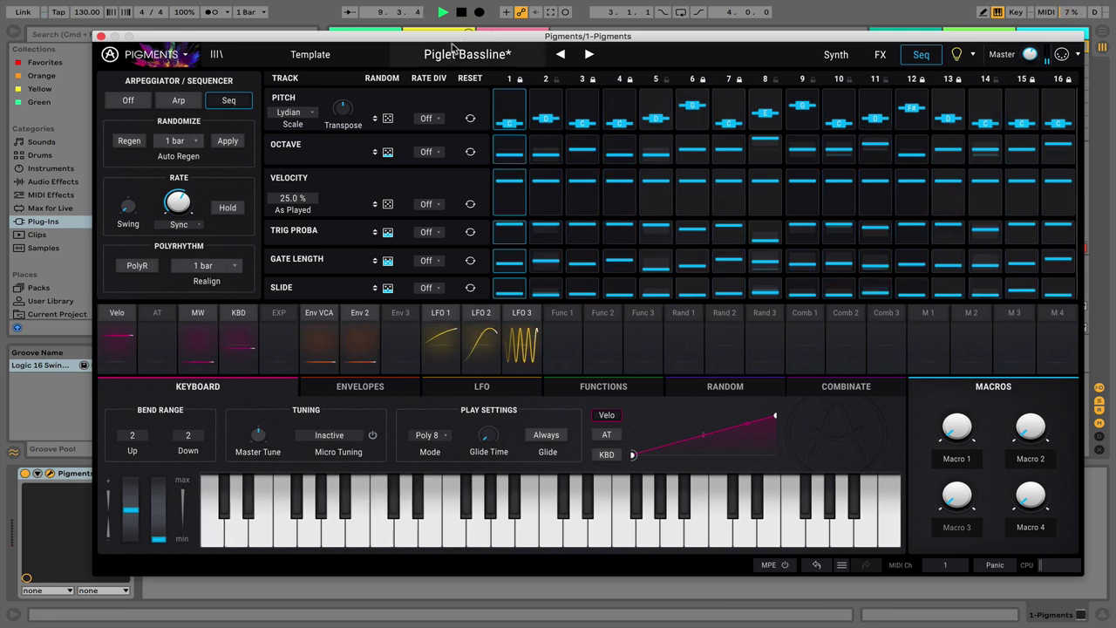
pyautogui.moveTo(312, 41); pyautogui.dragTo(384, 57)
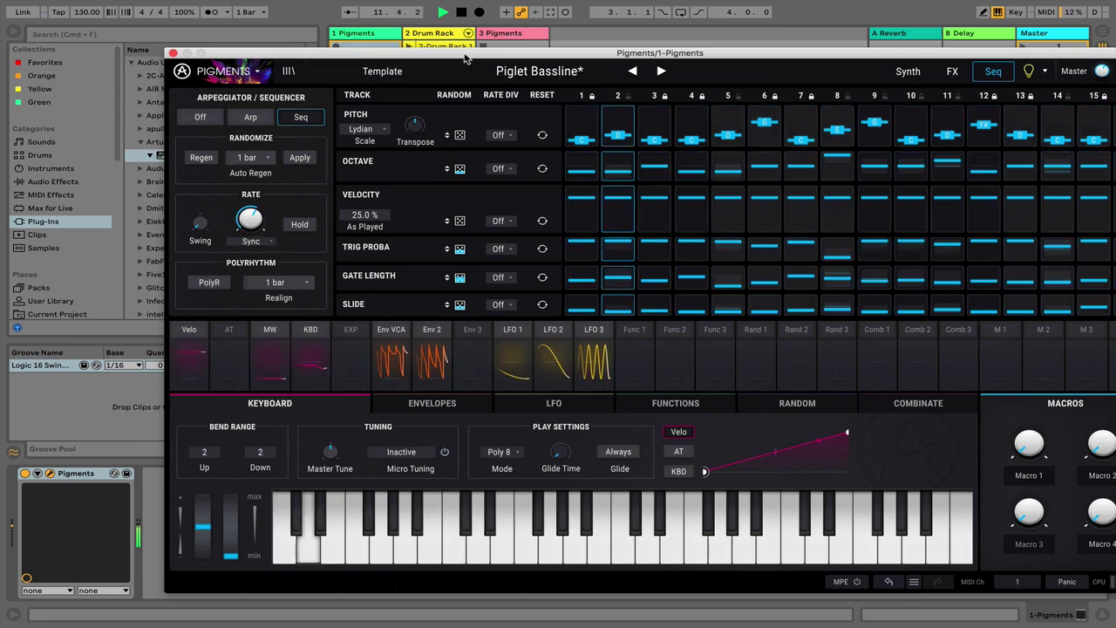
pyautogui.moveTo(462, 53); pyautogui.dragTo(362, 76)
pyautogui.moveTo(456, 7)
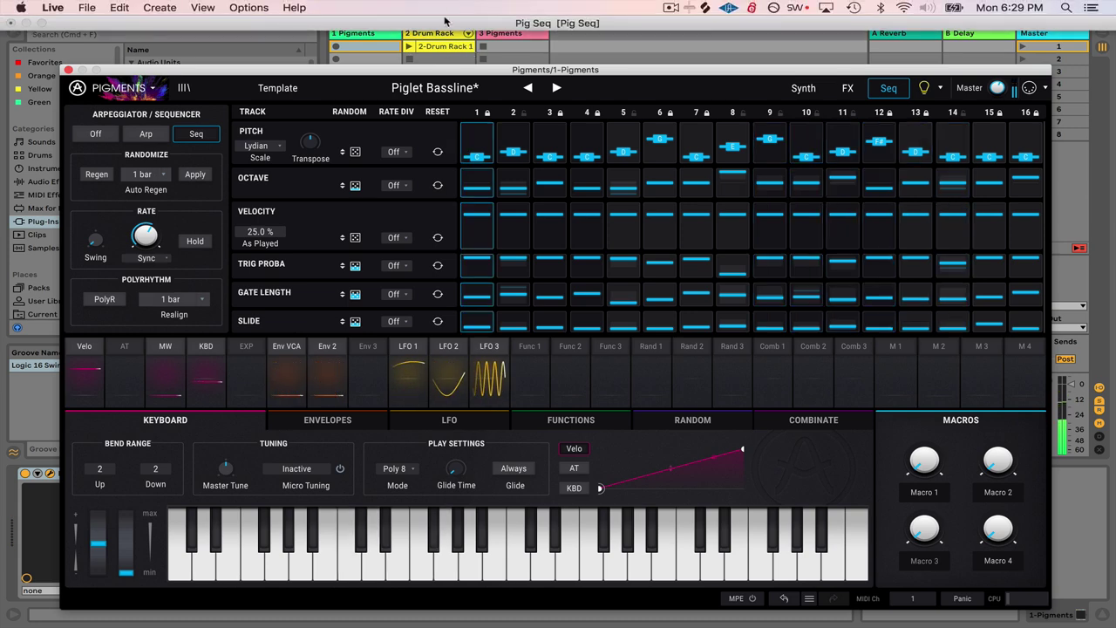
pyautogui.moveTo(318, 73); pyautogui.dragTo(320, 47)
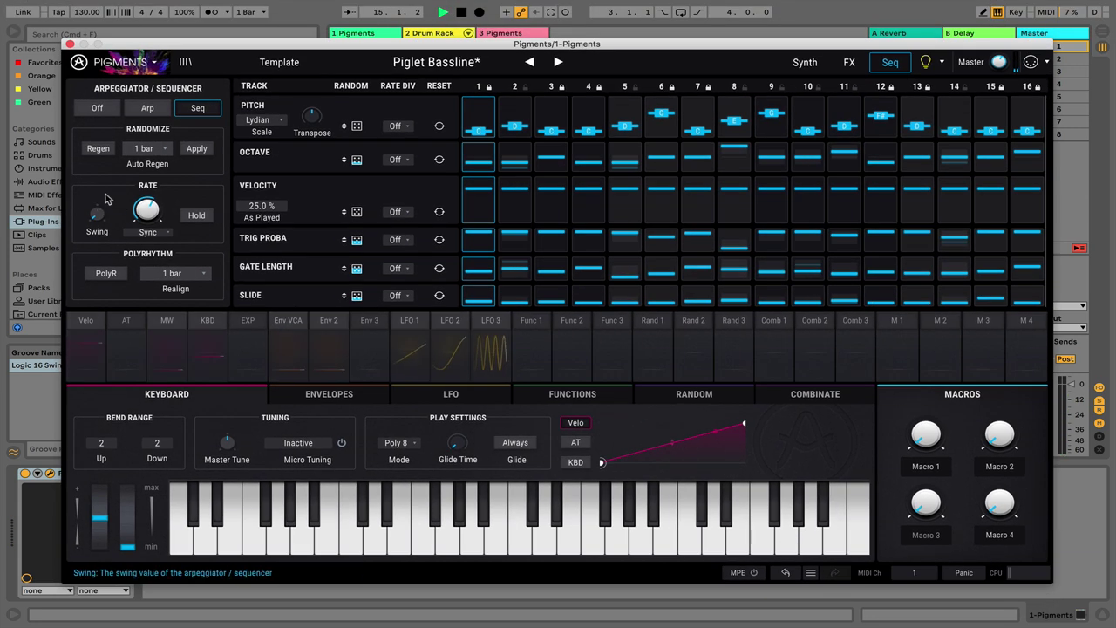
# Step: Raise the sequencer's swing to 58.5 % and lower the project tempo to 110 BPM
pyautogui.moveTo(194, 44); pyautogui.dragTo(213, 38)
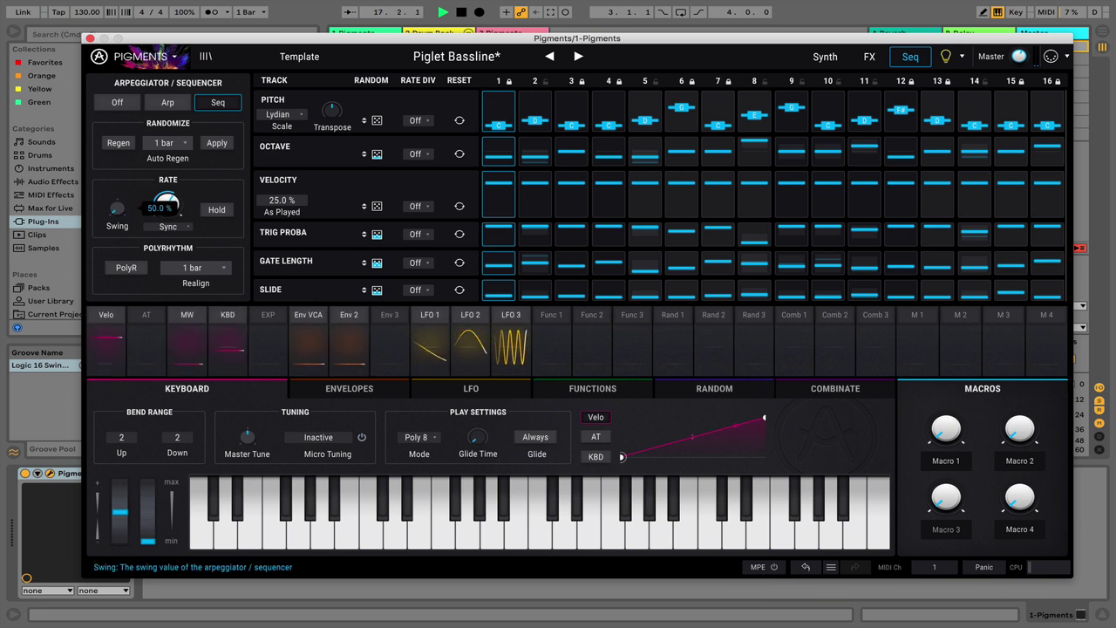
pyautogui.moveTo(117, 209); pyautogui.dragTo(117, 168)
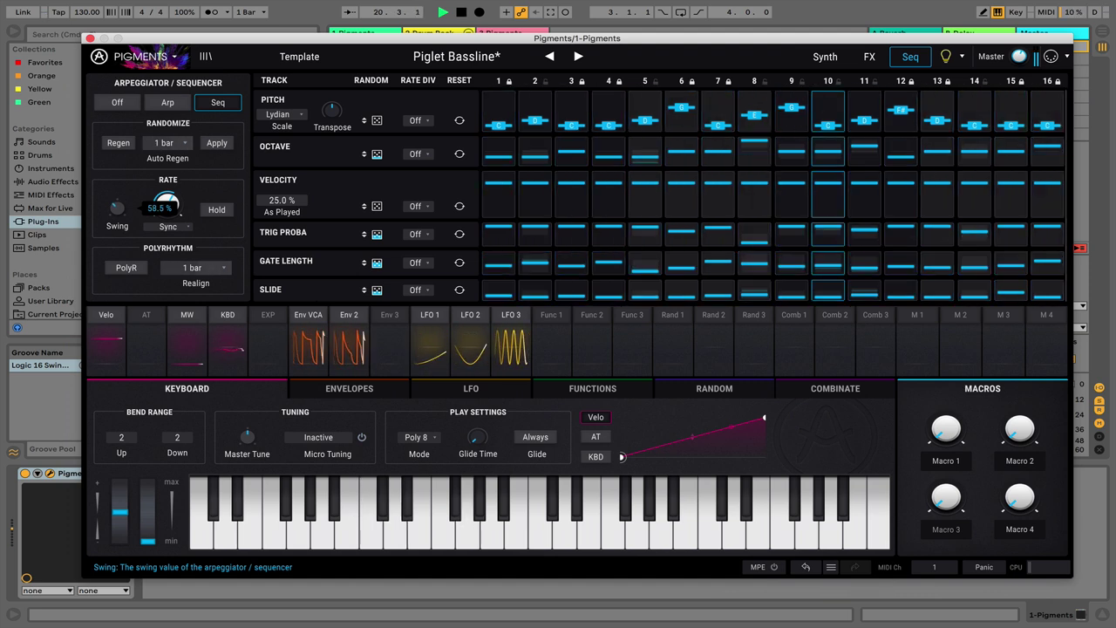
pyautogui.moveTo(88, 12); pyautogui.dragTo(89, 29)
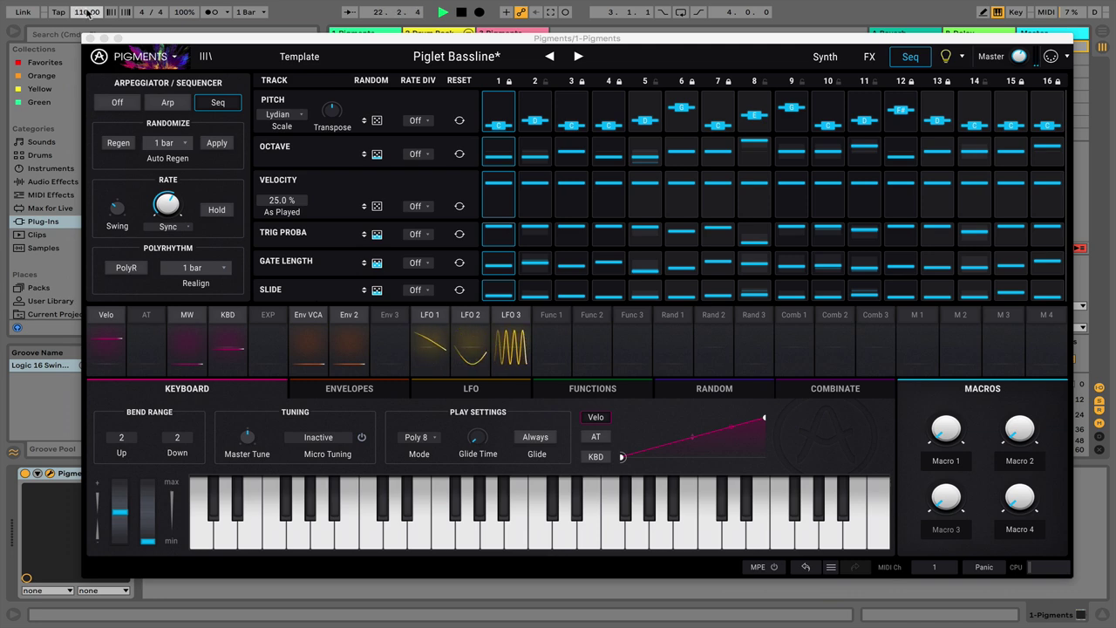
# Step: Launch the 2-Drum Rack 1 clip and select the 1 Pigments track
pyautogui.moveTo(322, 42); pyautogui.dragTo(333, 68)
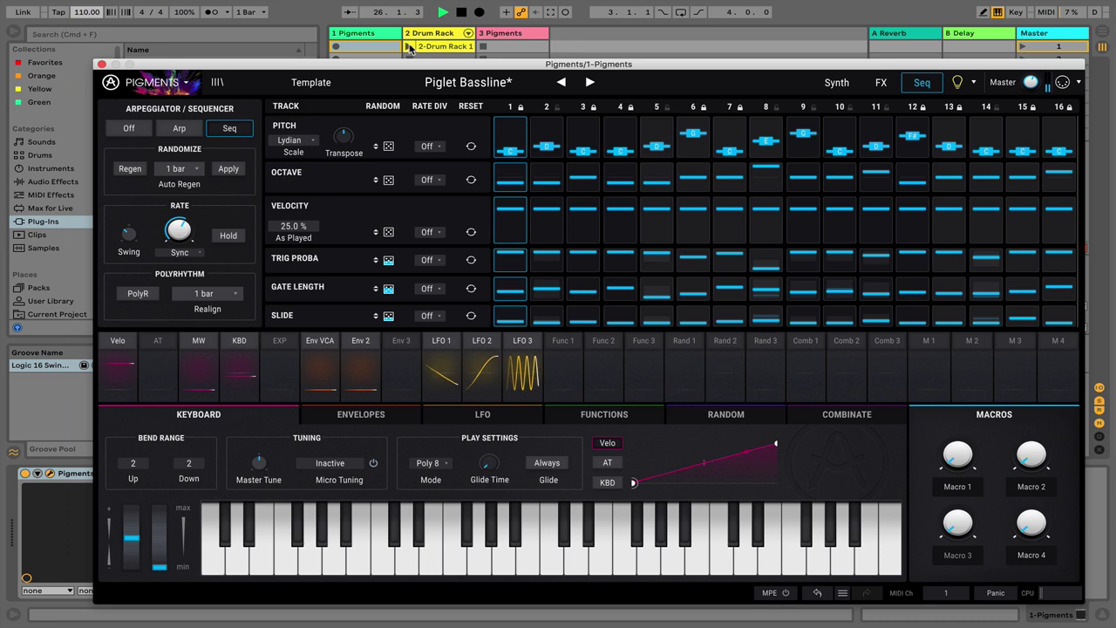
pyautogui.click(439, 48)
pyautogui.click(367, 33)
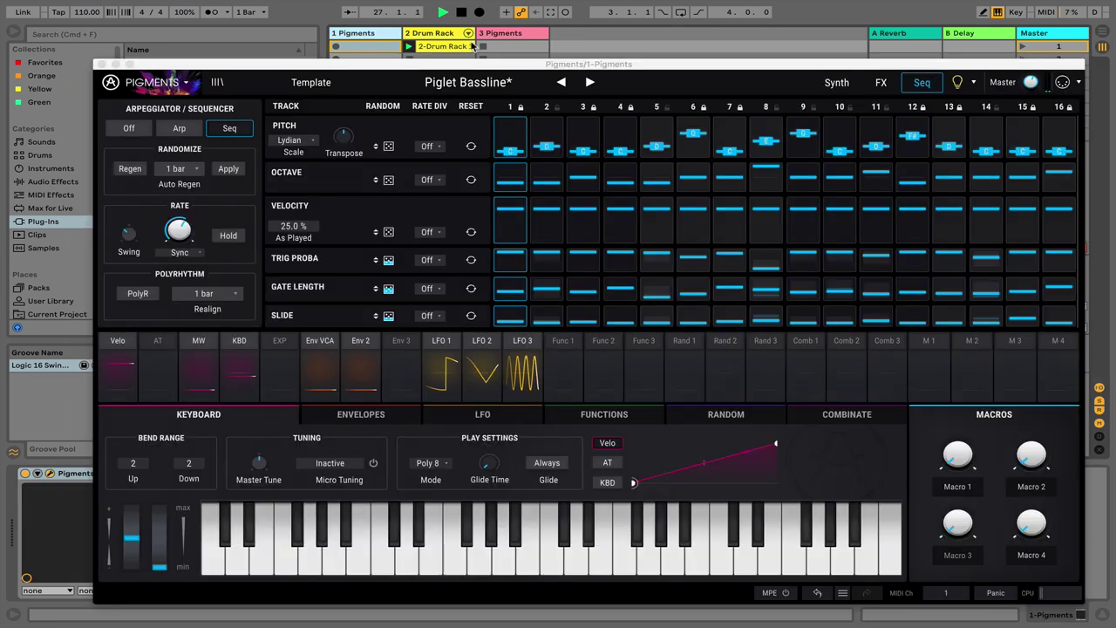
# Step: Lower the sequencer's swing amount and turn on Hold so the bassline keeps running
pyautogui.moveTo(450, 69); pyautogui.dragTo(449, 48)
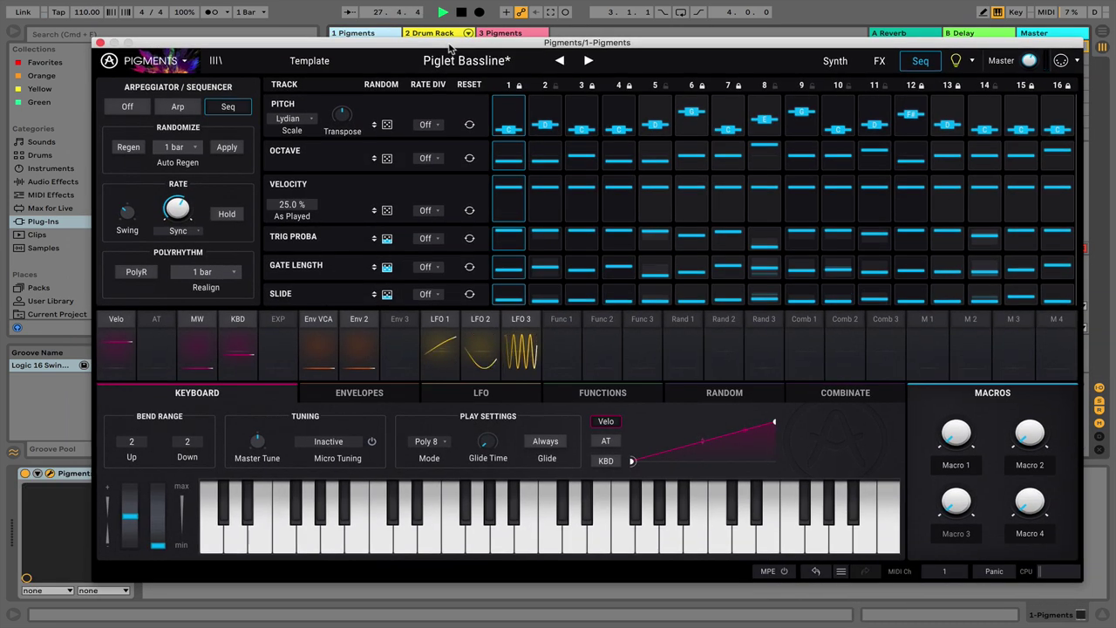
pyautogui.moveTo(127, 212); pyautogui.dragTo(127, 229)
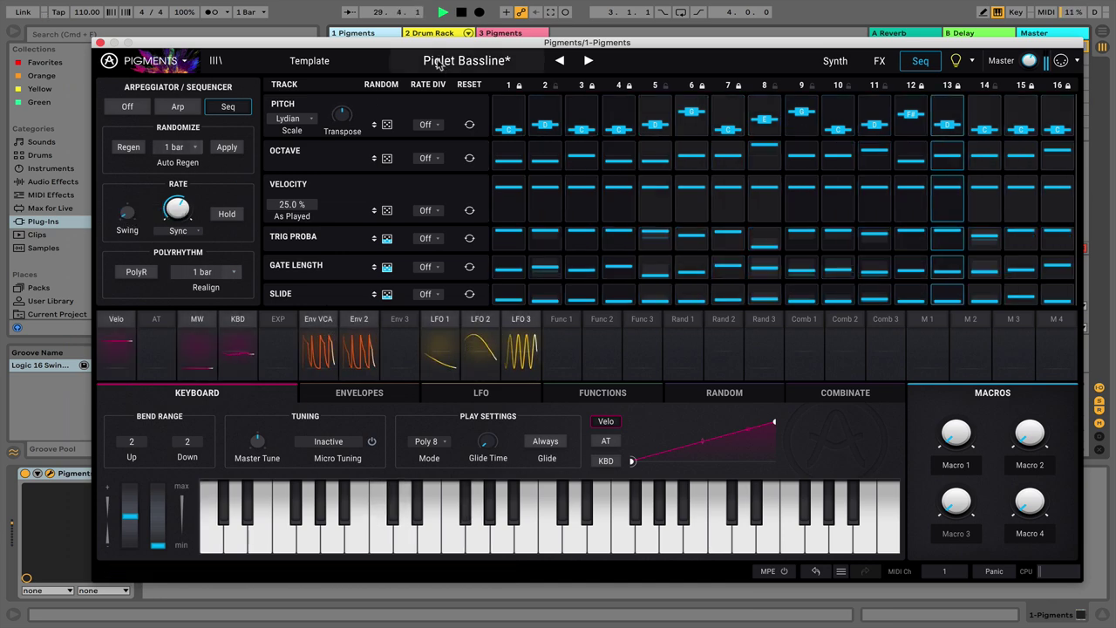
pyautogui.moveTo(434, 43); pyautogui.dragTo(504, 43)
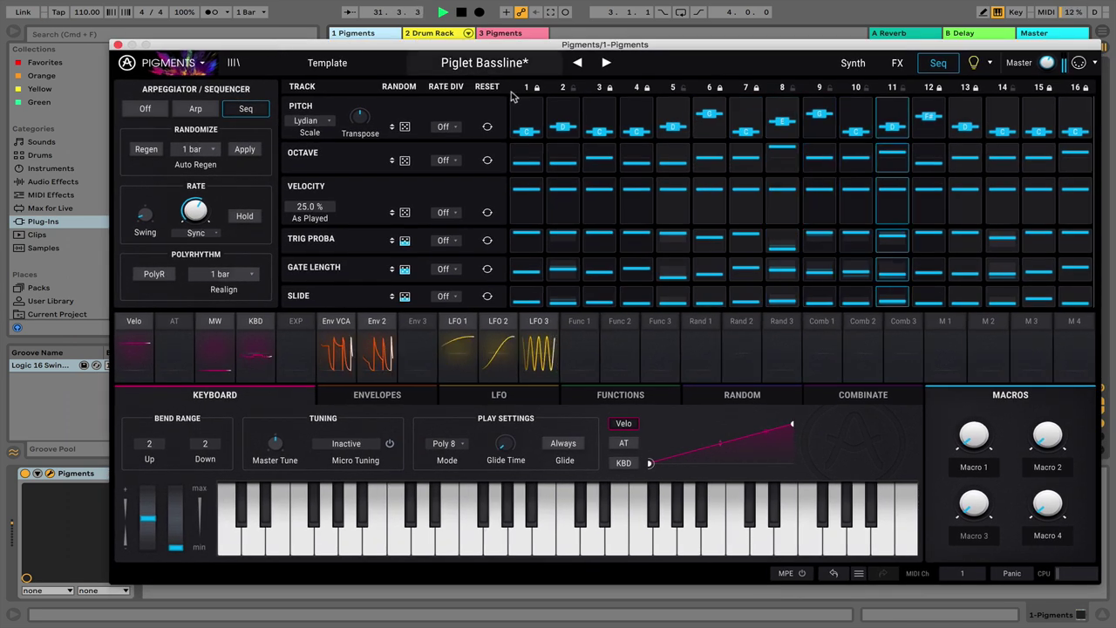
pyautogui.click(245, 217)
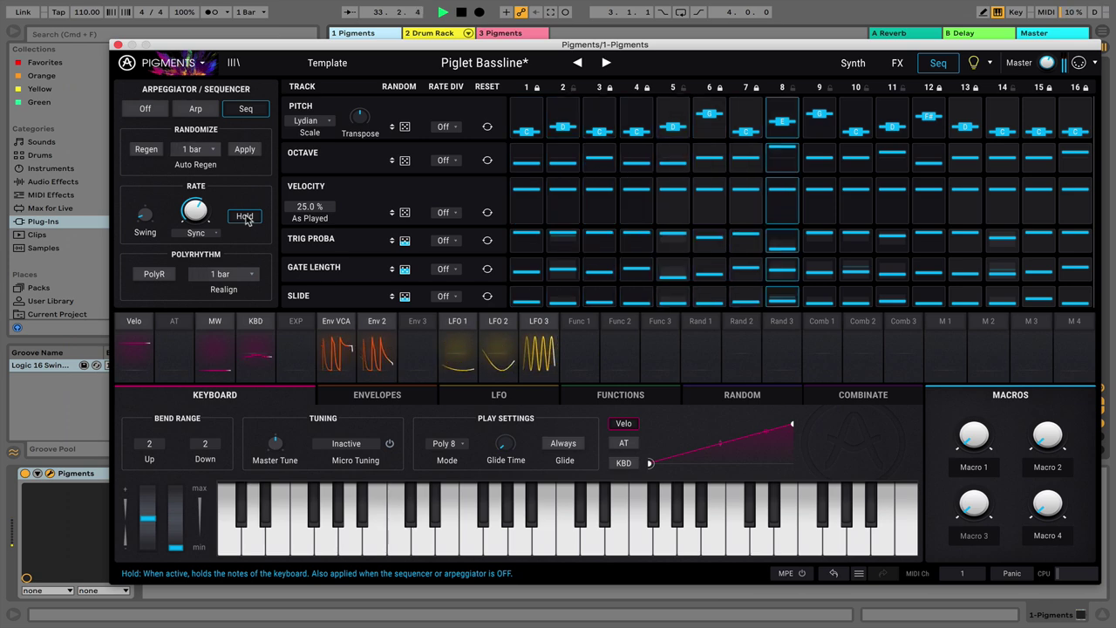
# Step: Stop the host's playback and restart it from the beginning to audition the bassline
pyautogui.moveTo(305, 44)
pyautogui.mouseDown()
pyautogui.moveTo(321, 117)
pyautogui.moveTo(299, 50)
pyautogui.mouseUp()
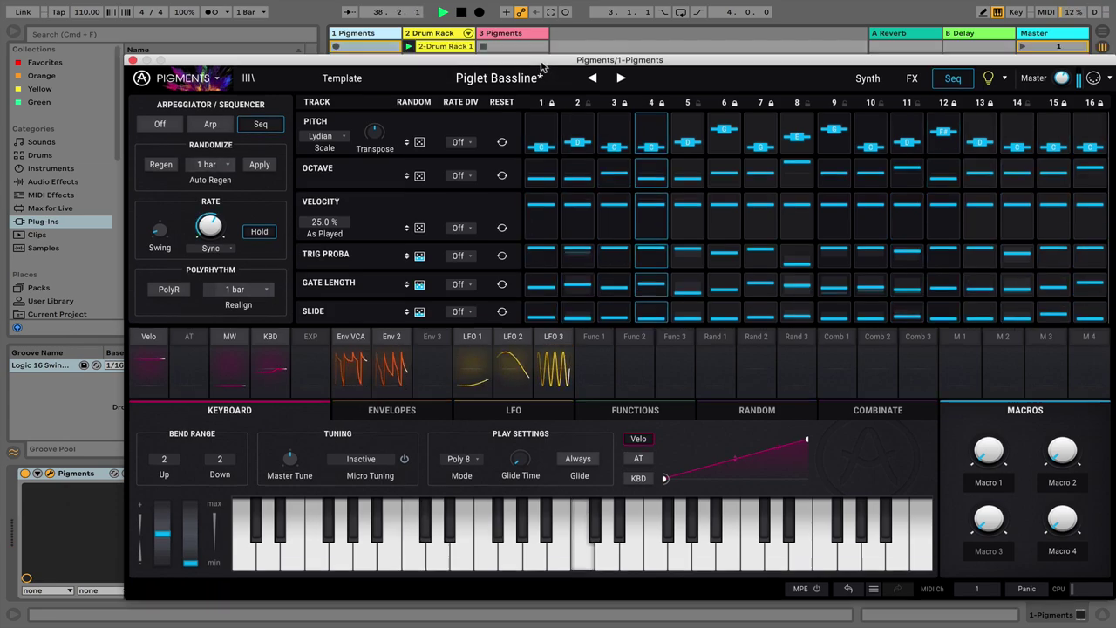
pyautogui.moveTo(529, 52); pyautogui.dragTo(433, 62)
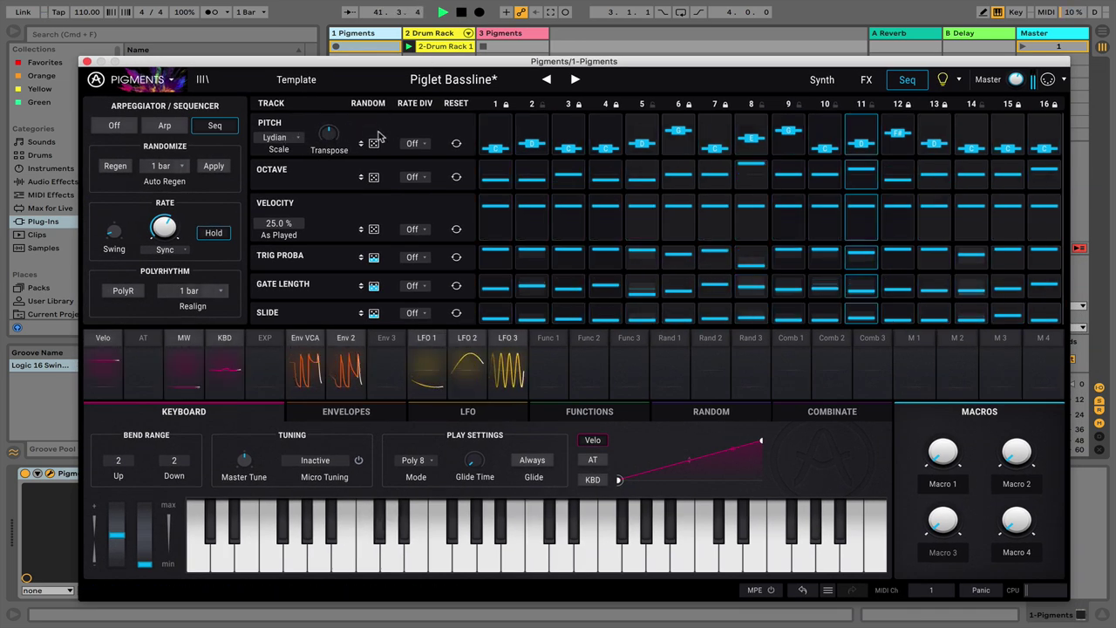
pyautogui.click(461, 12)
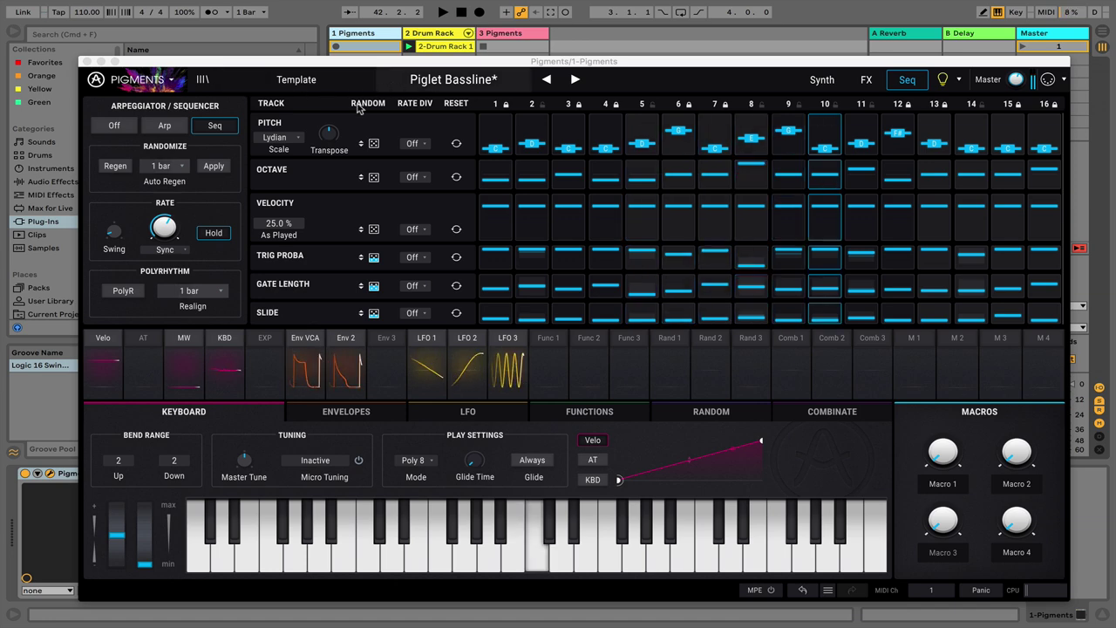
pyautogui.press('space')
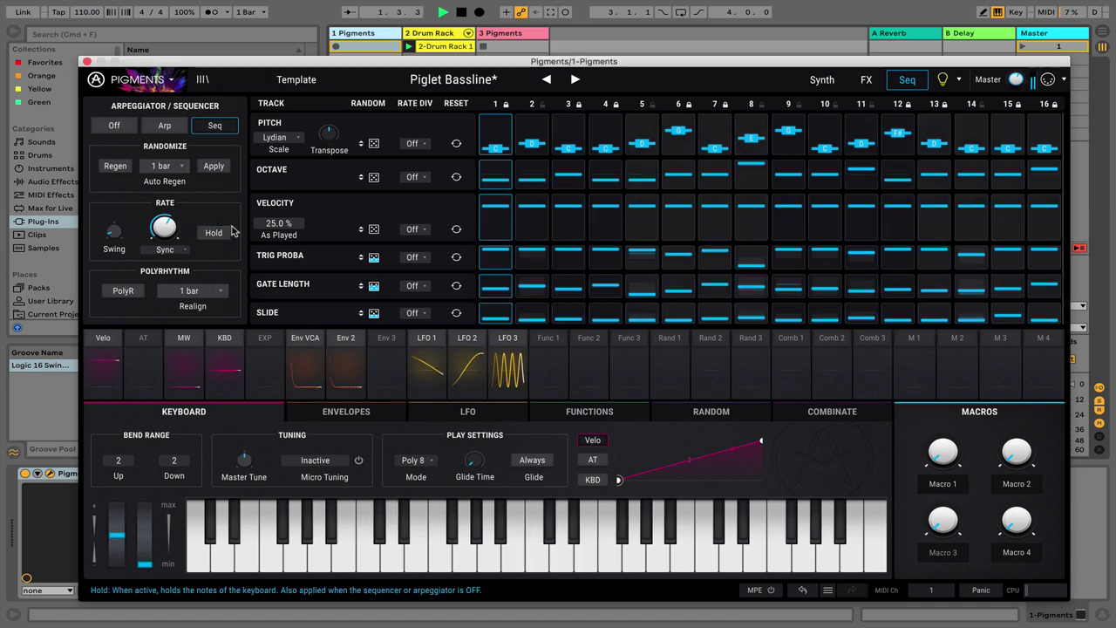
pyautogui.moveTo(444, 63); pyautogui.dragTo(480, 59)
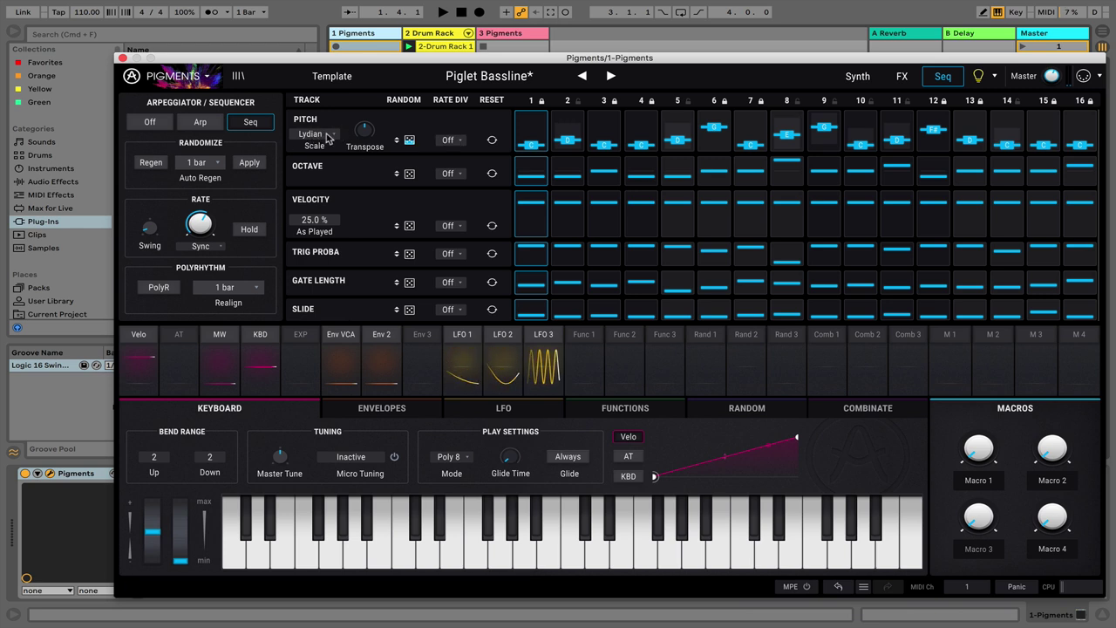
# Step: Set the Pitch track's scale to Dorian and start the host's playback to audition it
pyautogui.moveTo(366, 136)
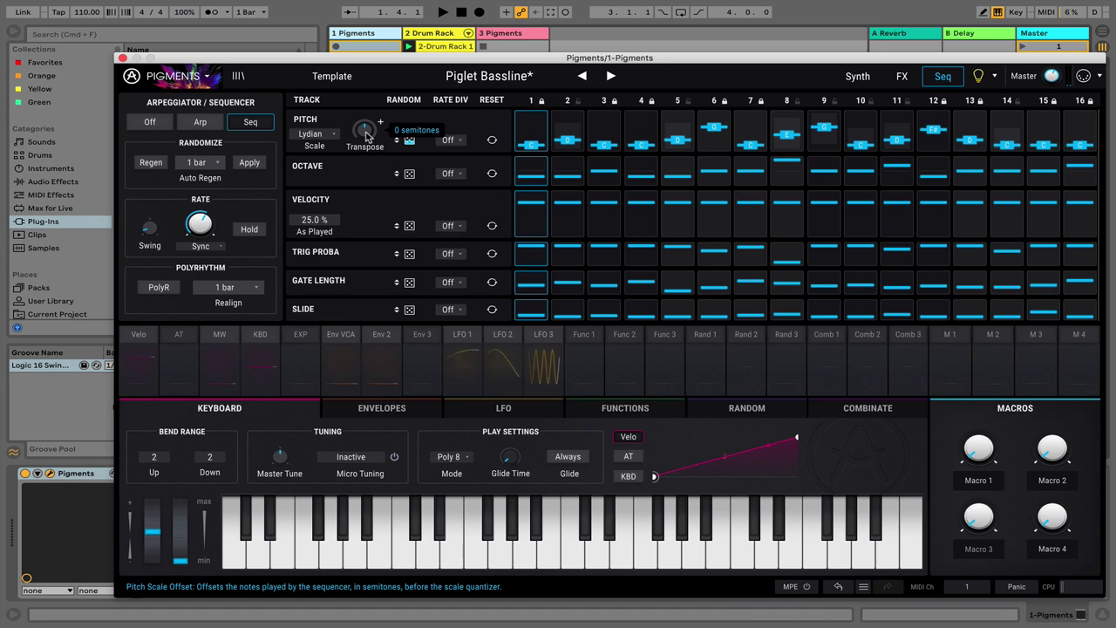
pyautogui.moveTo(397, 58); pyautogui.dragTo(330, 76)
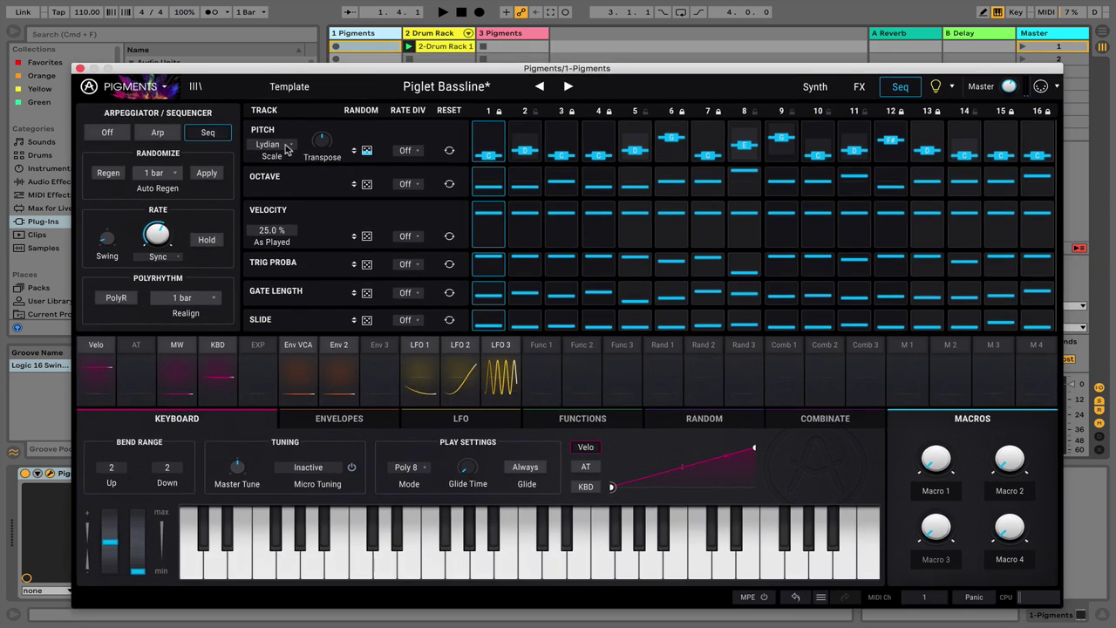
pyautogui.click(288, 148)
pyautogui.click(251, 218)
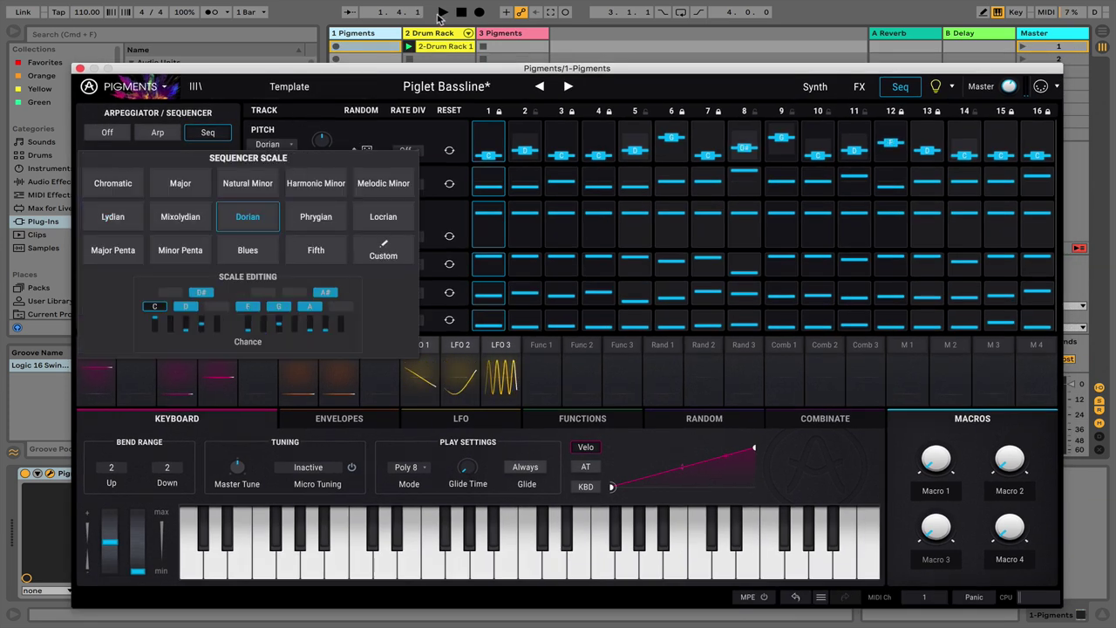
pyautogui.click(443, 12)
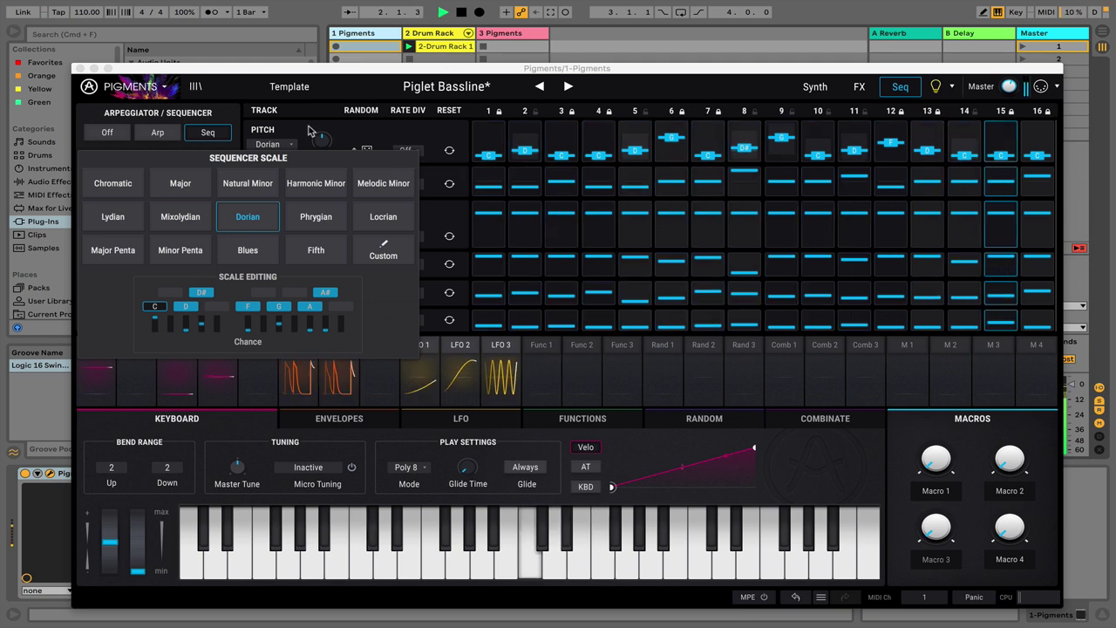
# Step: Switch the Pitch track's scale to Natural Minor, stop the host's playback and close the scale chooser
pyautogui.click(271, 183)
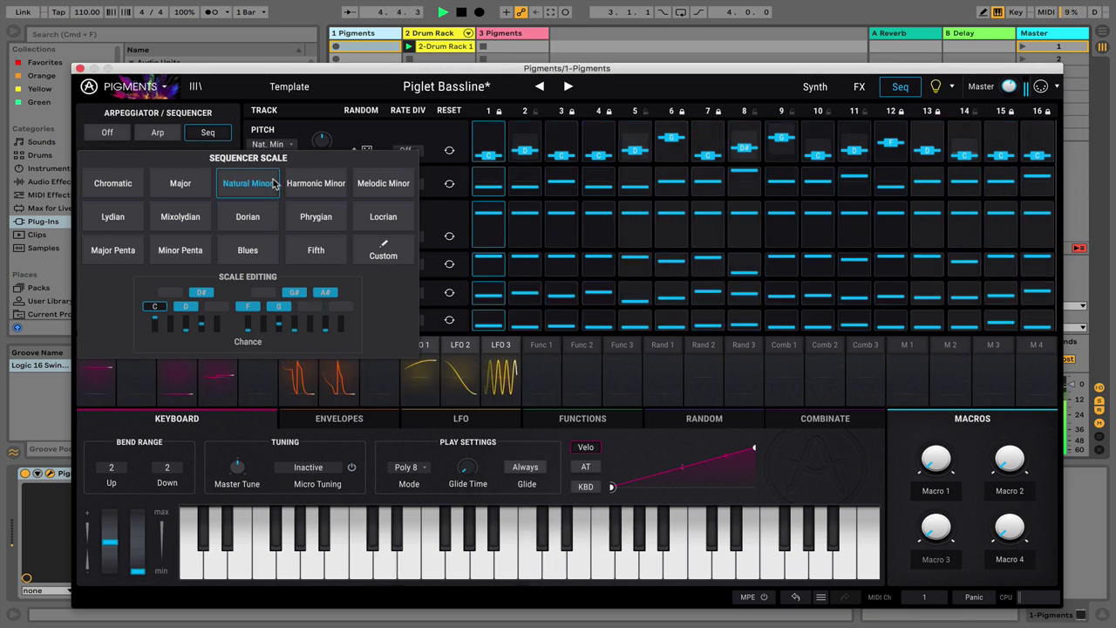
pyautogui.moveTo(170, 72); pyautogui.dragTo(244, 75)
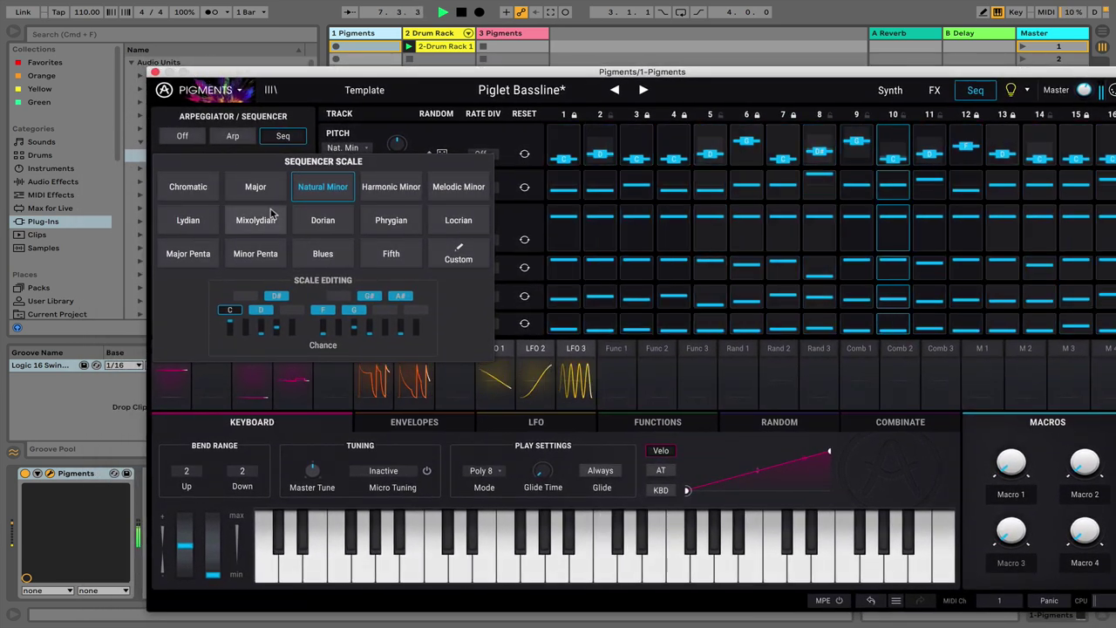
pyautogui.click(461, 12)
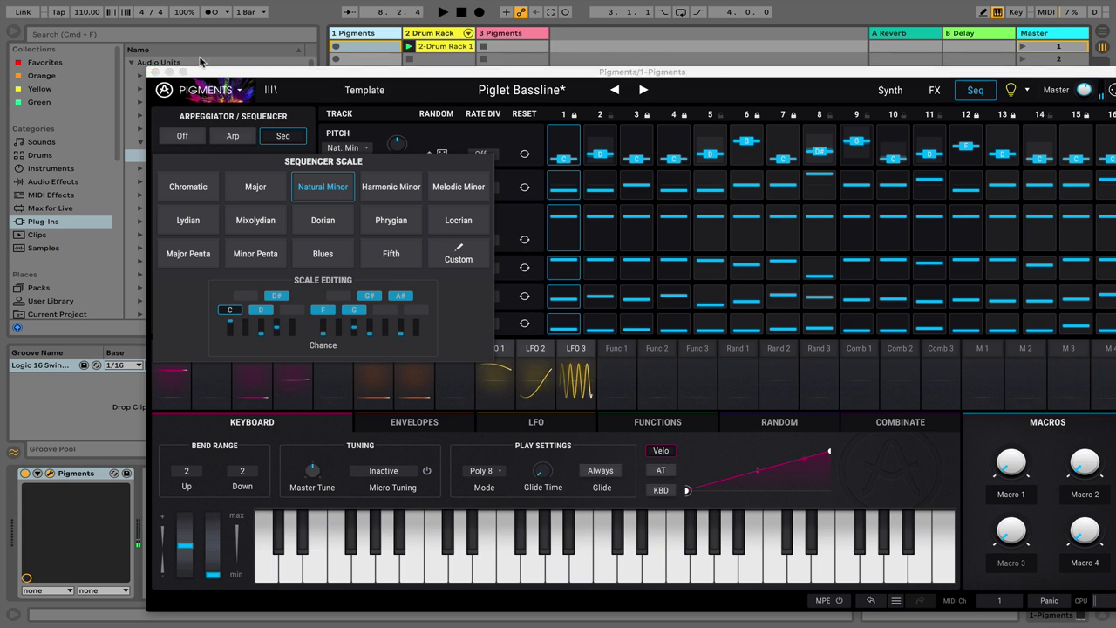
pyautogui.click(411, 162)
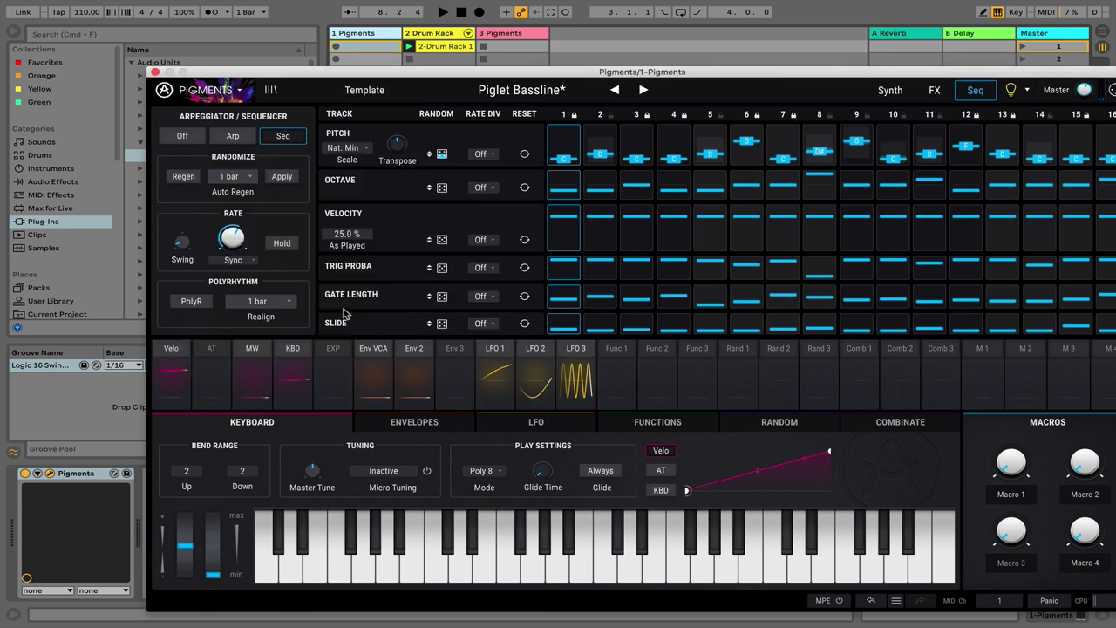
# Step: Shorten the Pitch track to four steps in polyrhythm mode and set them to C, D#, G and A#
pyautogui.moveTo(464, 73); pyautogui.dragTo(400, 50)
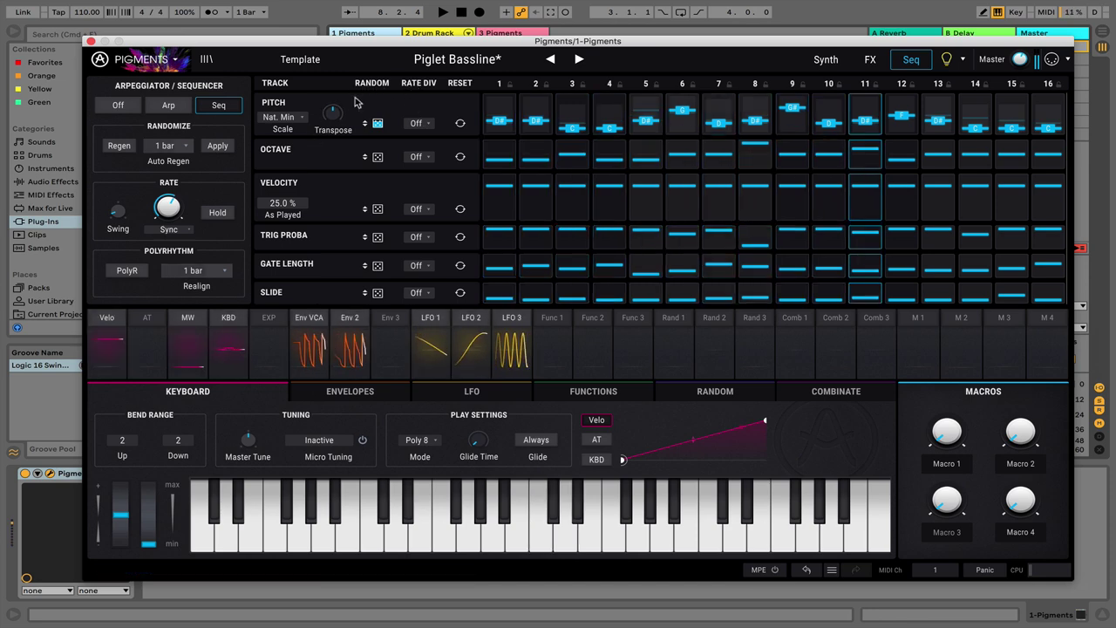
pyautogui.moveTo(339, 41); pyautogui.dragTo(317, 43)
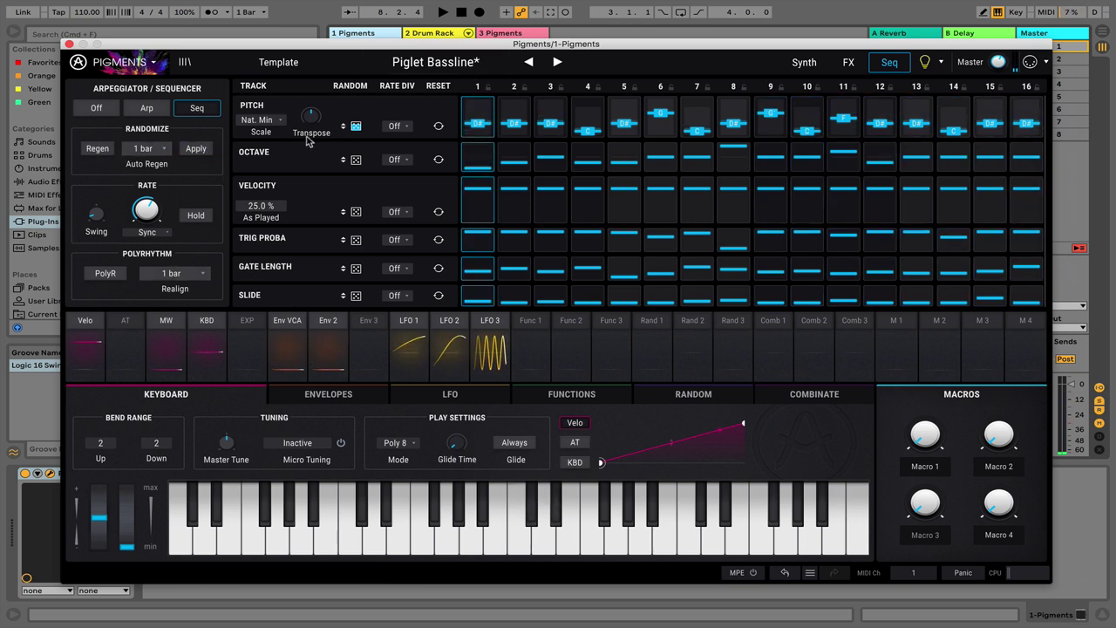
pyautogui.moveTo(373, 48)
pyautogui.mouseDown()
pyautogui.moveTo(455, 66)
pyautogui.moveTo(384, 55)
pyautogui.mouseUp()
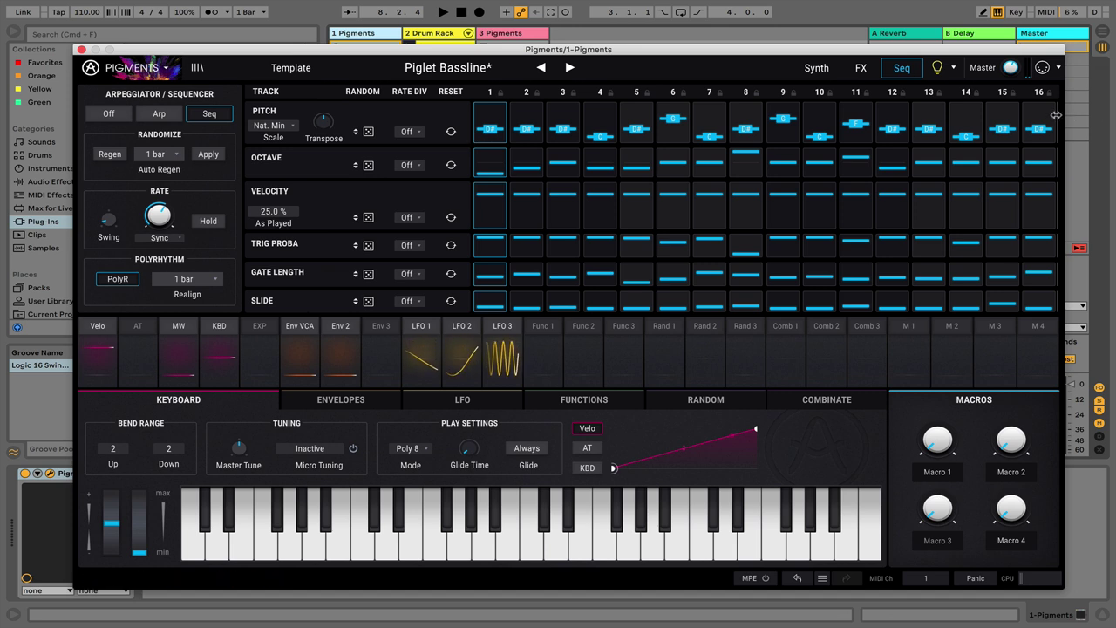
pyautogui.moveTo(1039, 119); pyautogui.dragTo(740, 137)
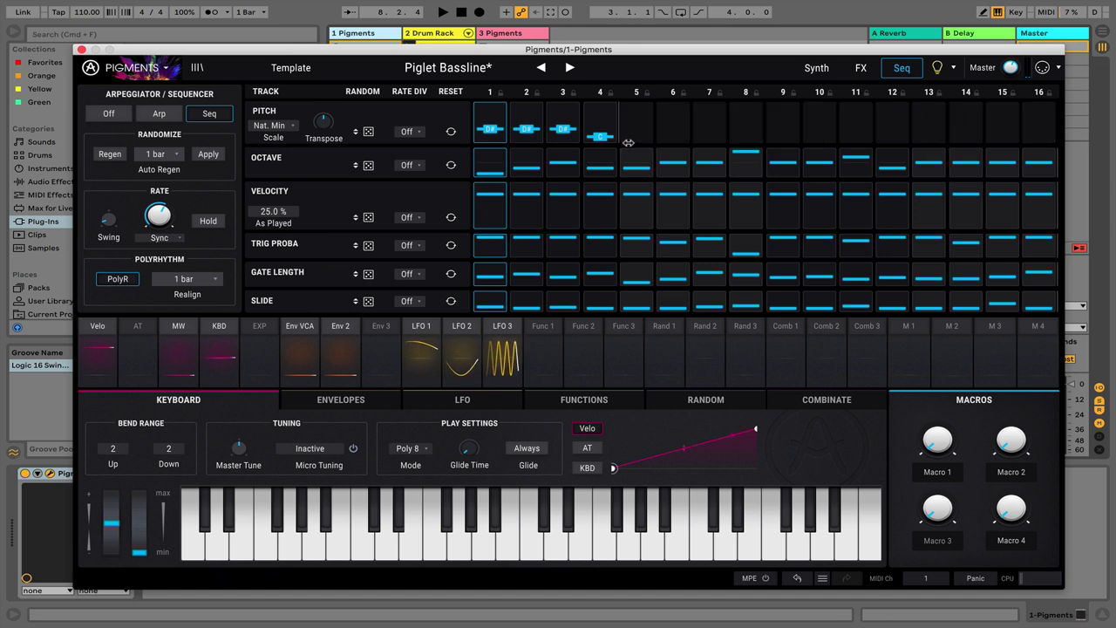
pyautogui.moveTo(644, 140)
pyautogui.mouseDown()
pyautogui.moveTo(1045, 138)
pyautogui.moveTo(632, 140)
pyautogui.mouseUp()
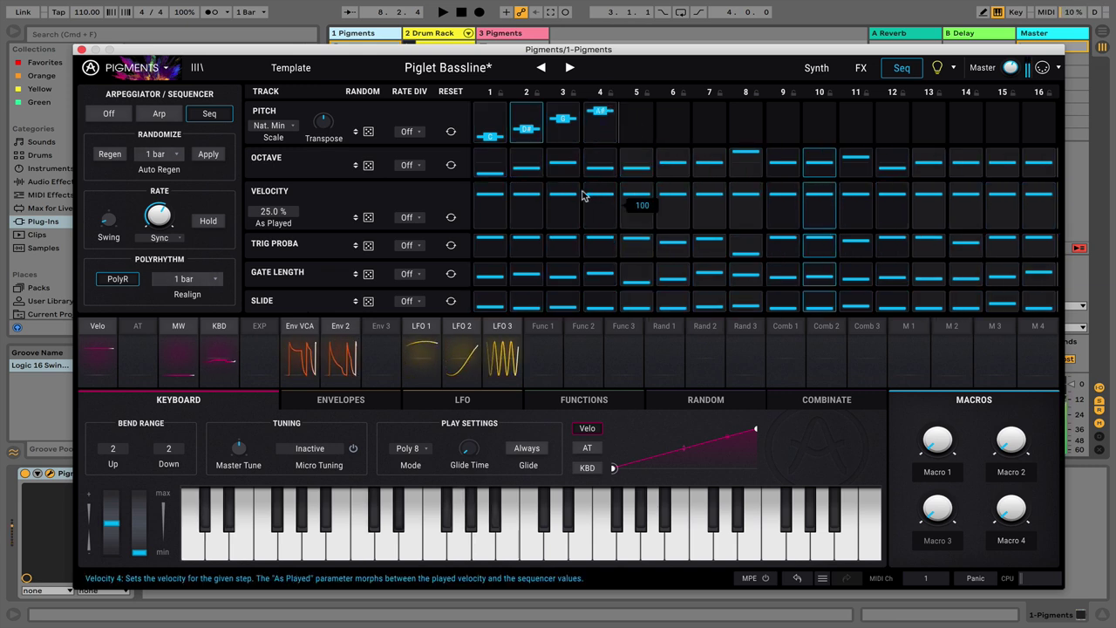
# Step: Reset the Octave, Trig Proba, Gate Length and Slide tracks to their default values
pyautogui.click(450, 165)
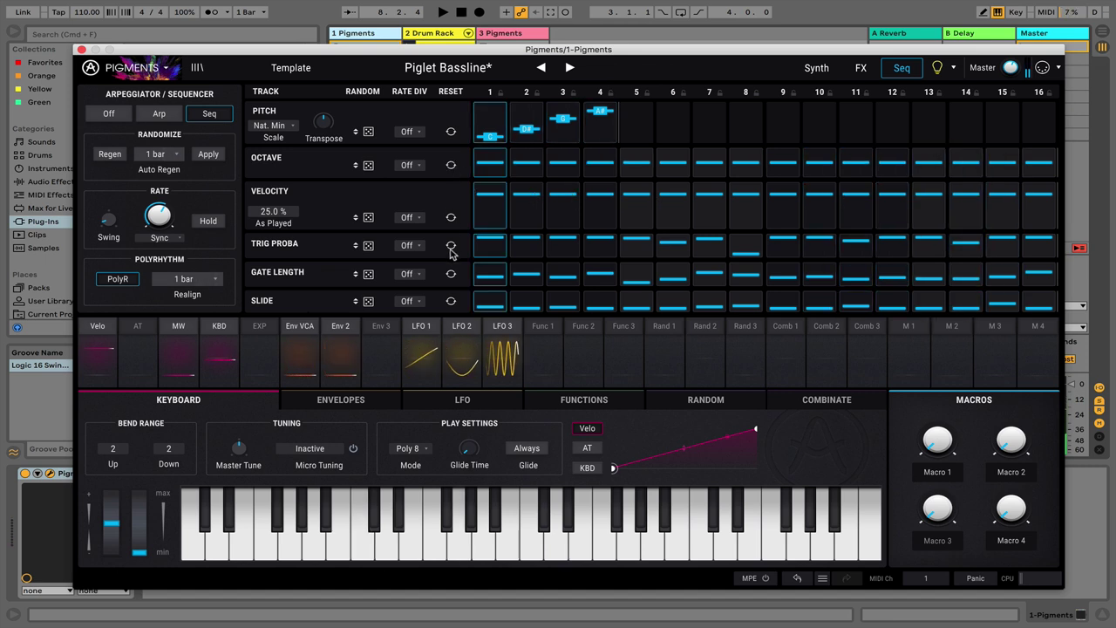
pyautogui.click(451, 247)
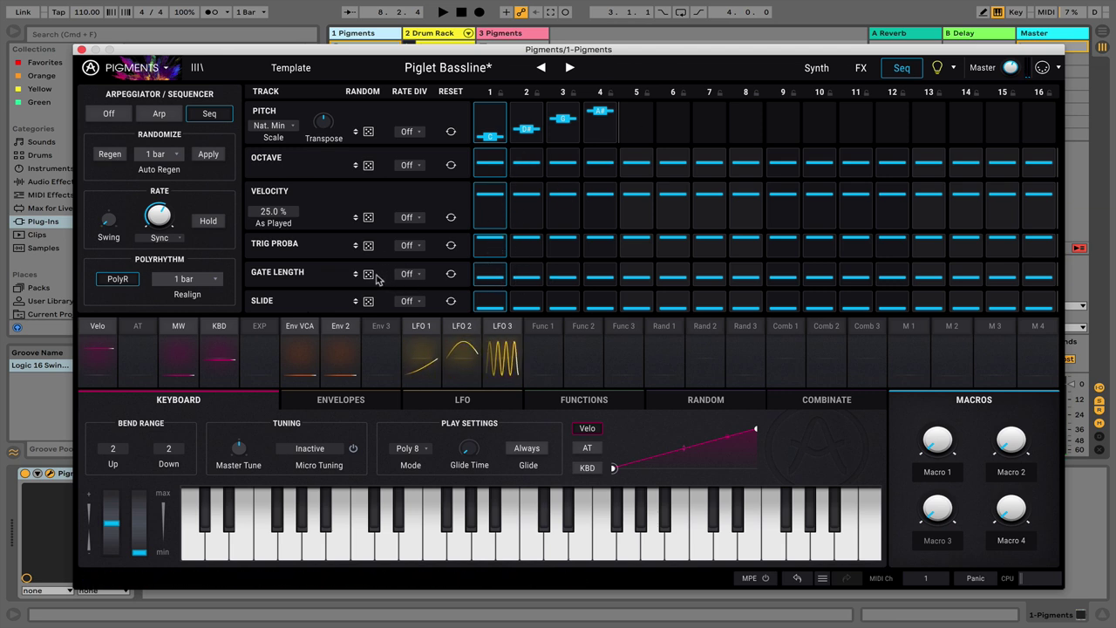
# Step: Raise the Gate Length track's random amount, regenerate the random values and apply them to the steps
pyautogui.moveTo(370, 275); pyautogui.dragTo(370, 249)
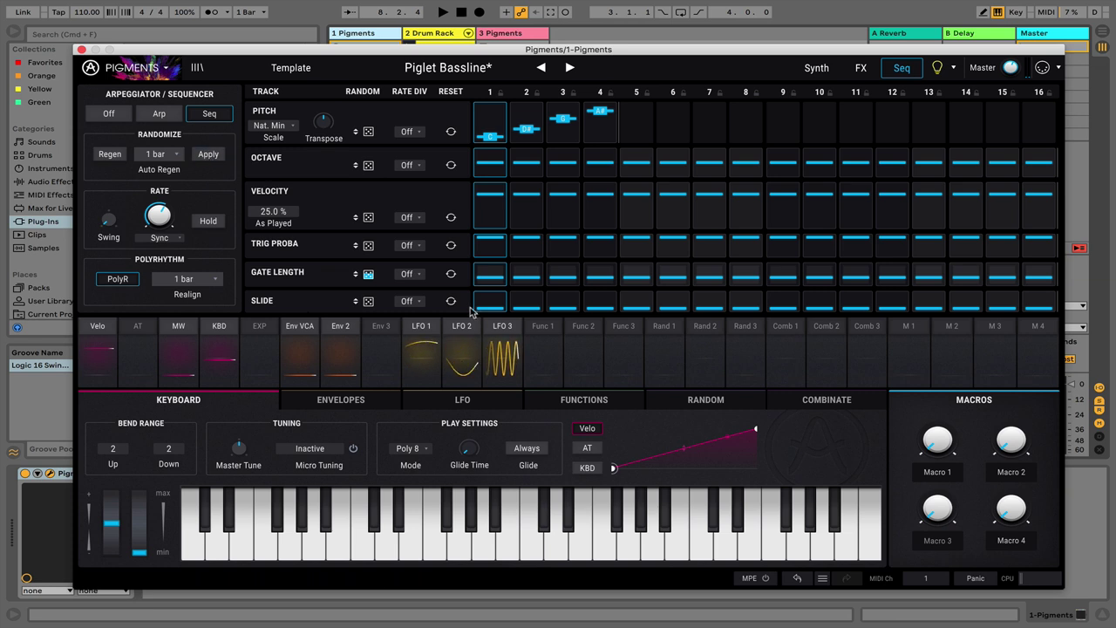
pyautogui.click(106, 156)
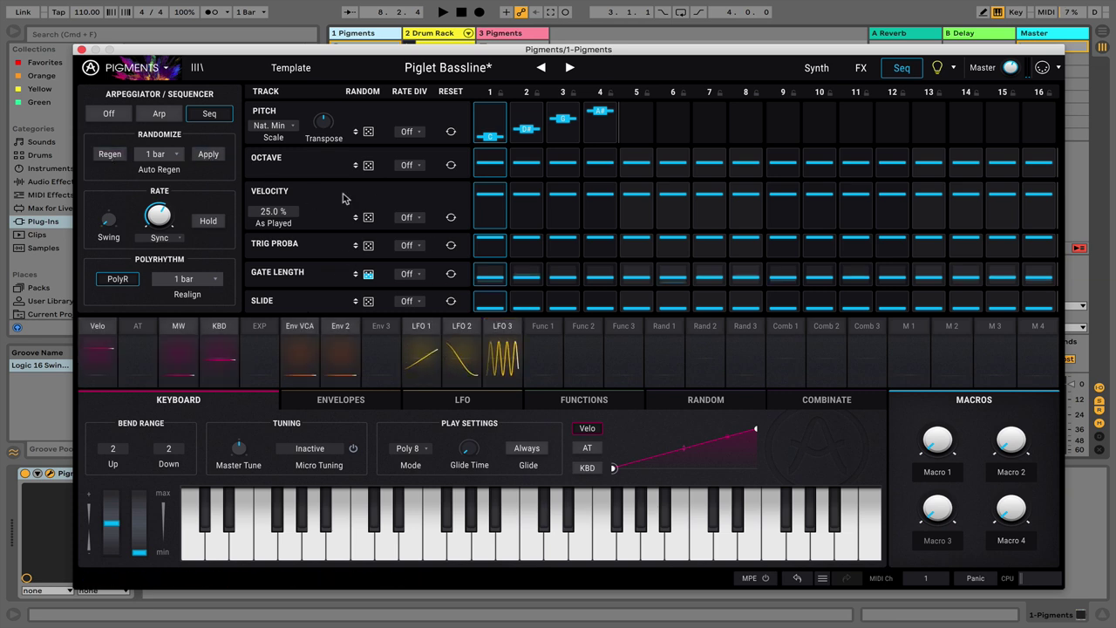
pyautogui.click(369, 274)
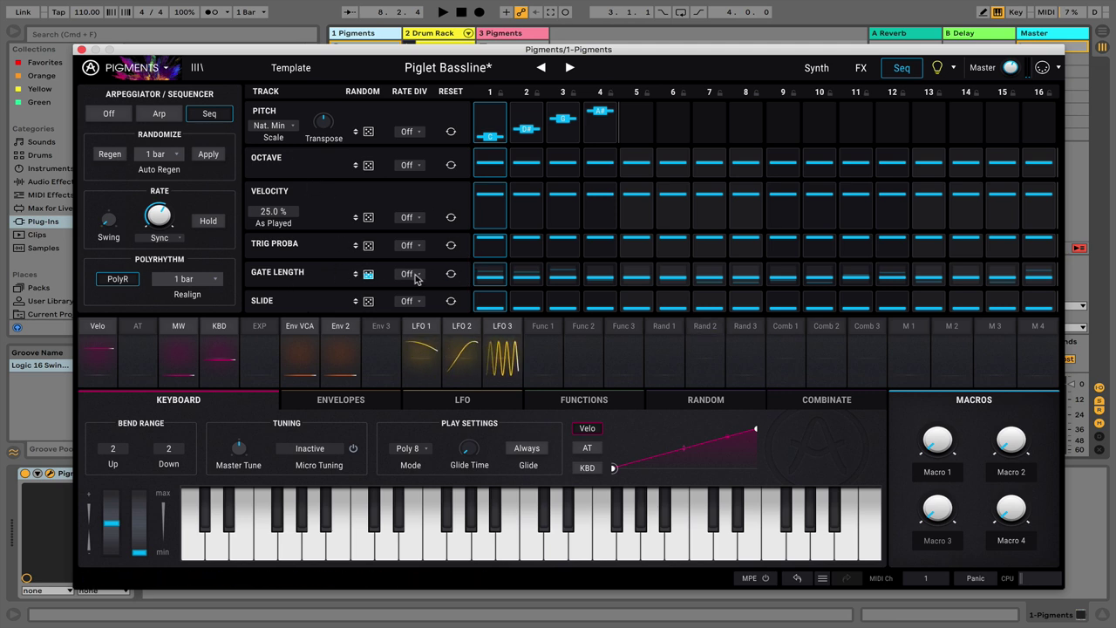
pyautogui.click(204, 157)
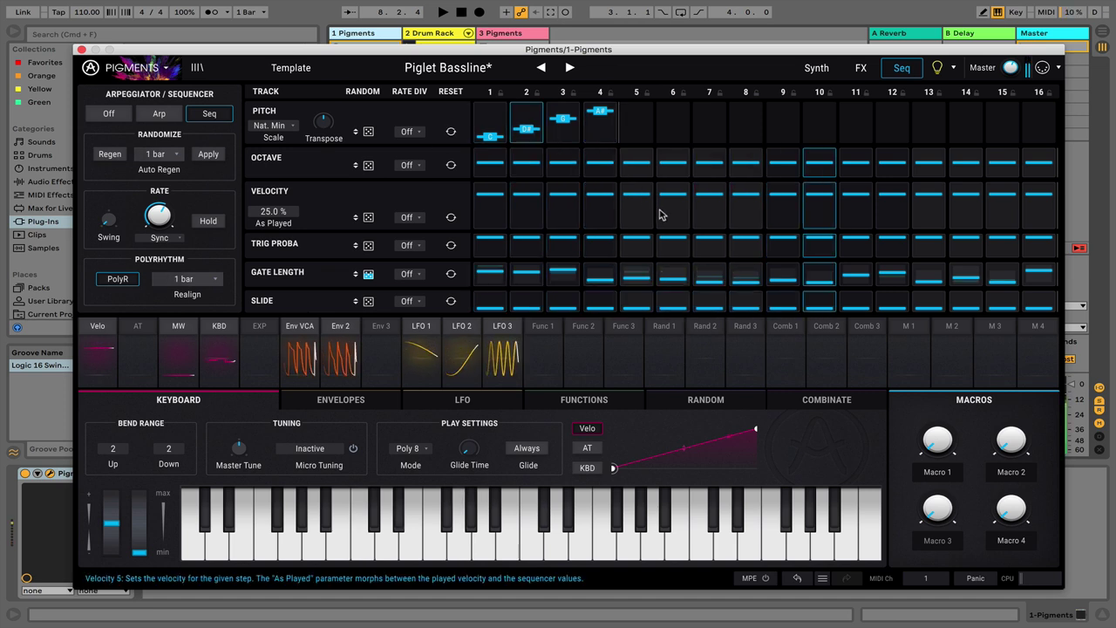
pyautogui.moveTo(741, 246)
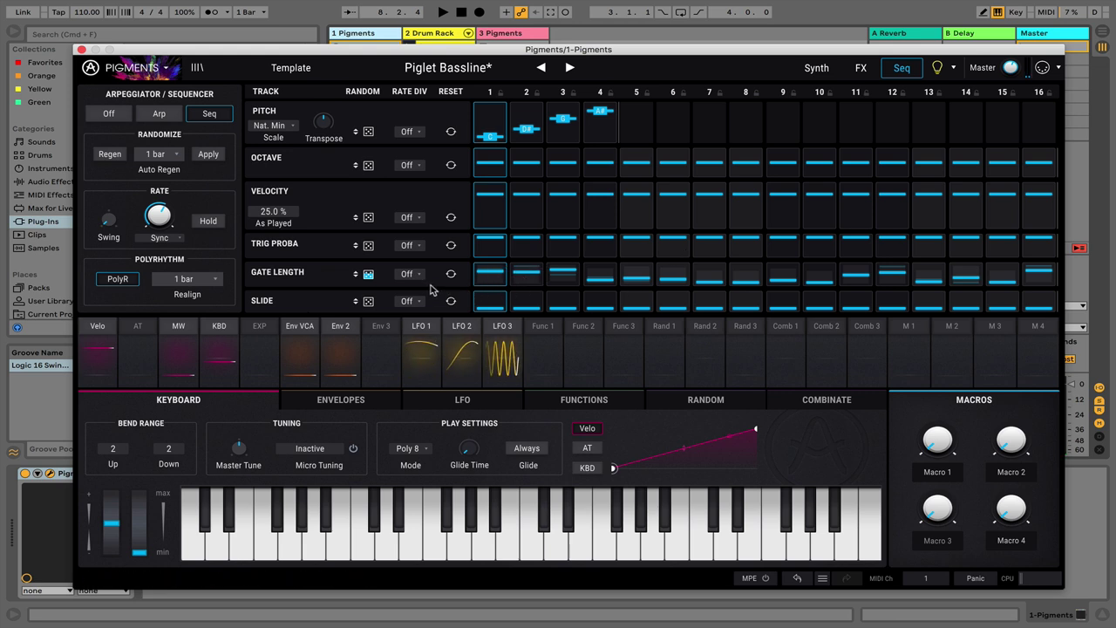
# Step: Reduce the Gate Length track's random amount and add a random amount to the Trig Proba track
pyautogui.moveTo(368, 275); pyautogui.dragTo(368, 280)
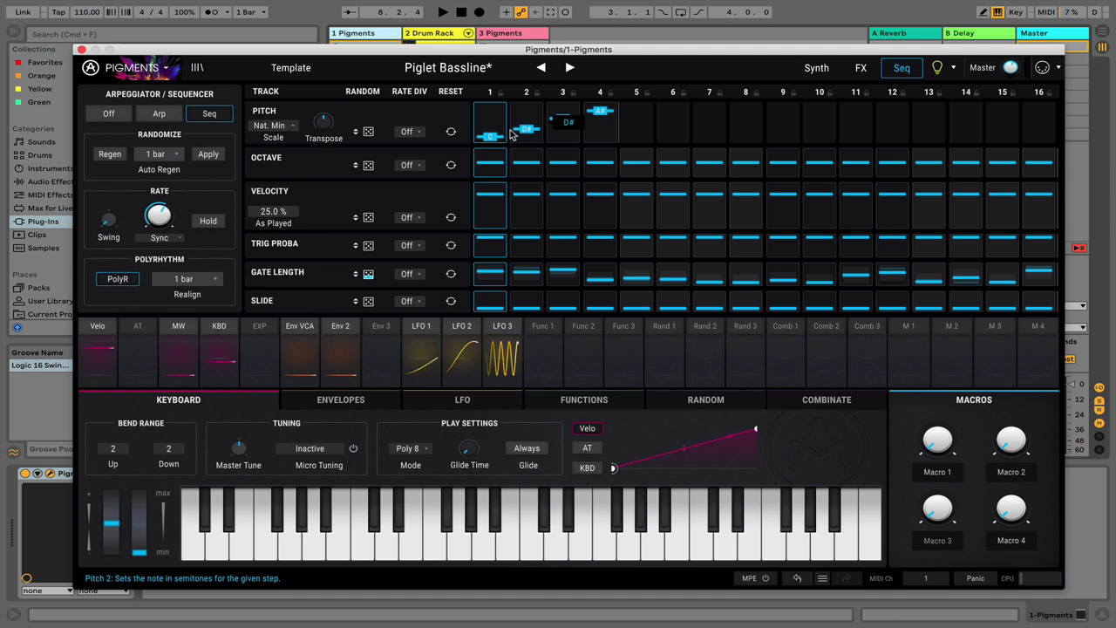
pyautogui.click(562, 119)
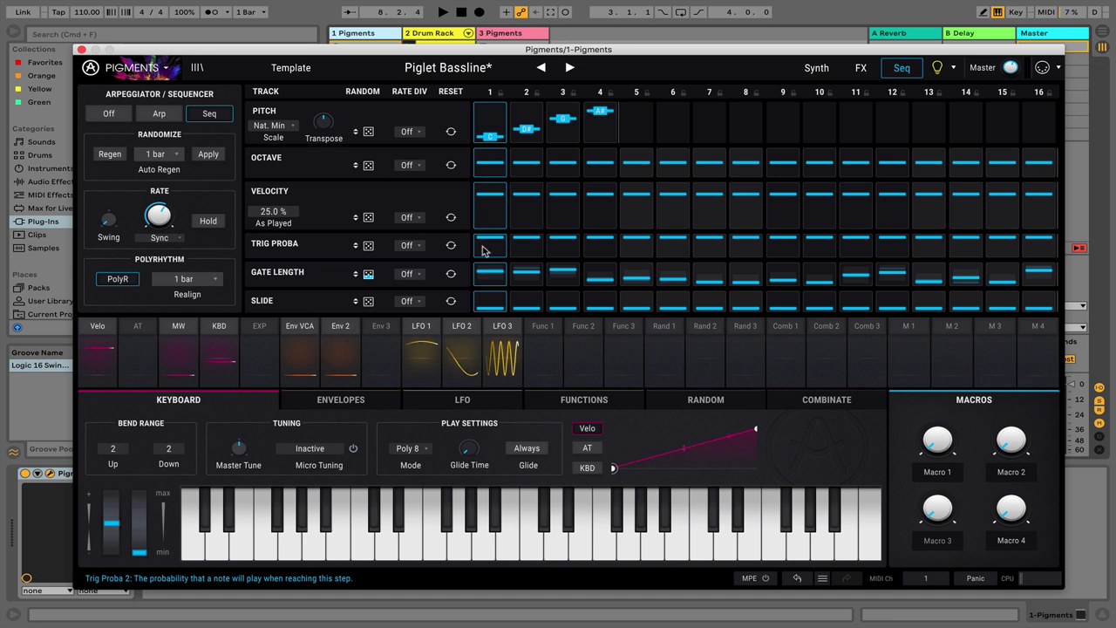
pyautogui.moveTo(368, 246); pyautogui.dragTo(368, 218)
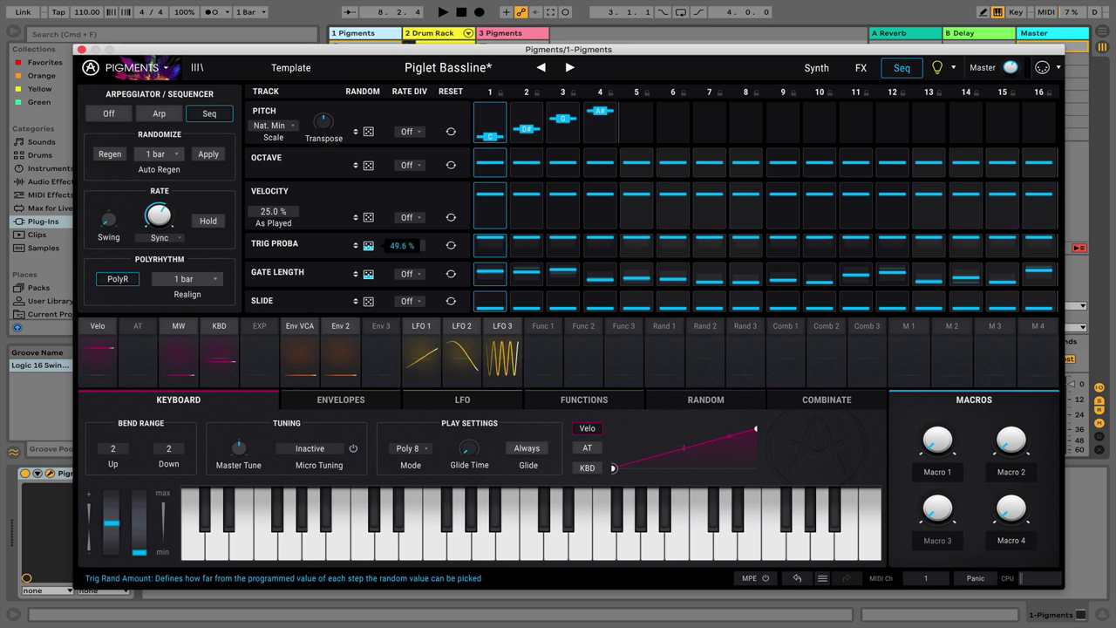
pyautogui.click(368, 245)
# Step: Add a random amount to the Slide track and apply the randomized values to the sequence
pyautogui.click(368, 301)
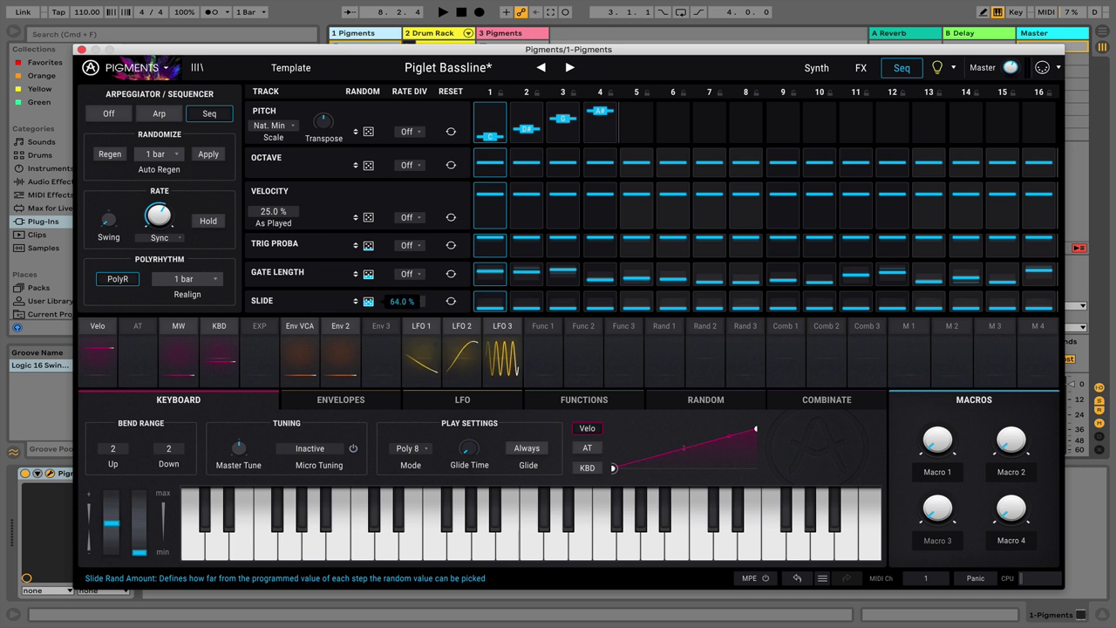
pyautogui.click(368, 301)
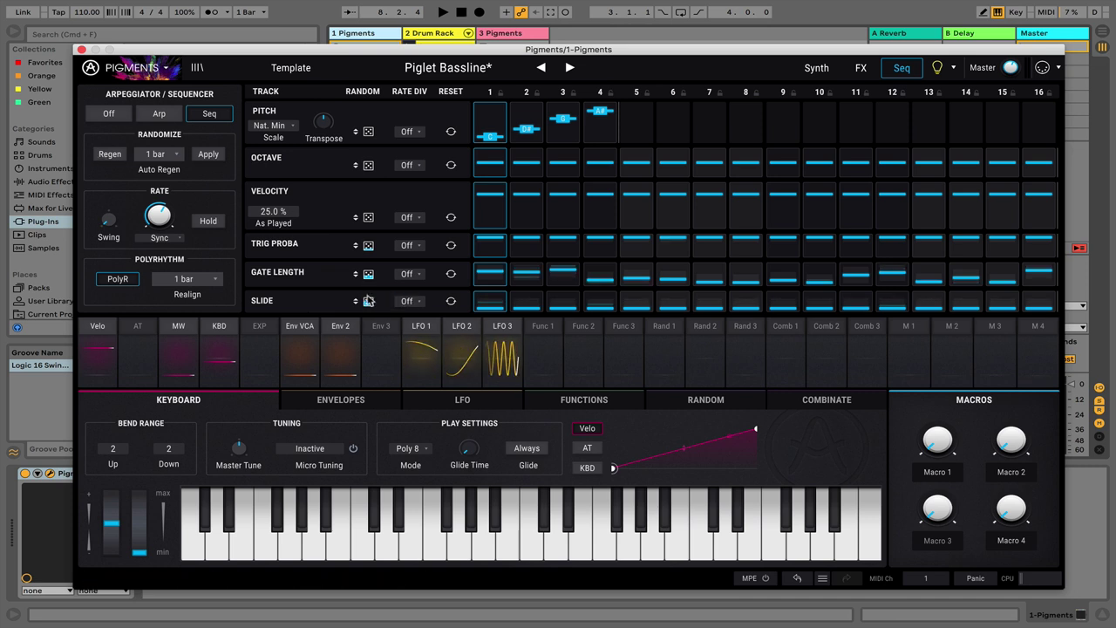
pyautogui.click(211, 155)
# Step: Bring the random amounts of the Slide, Gate Length and Trig Proba tracks back to zero
pyautogui.moveTo(368, 301); pyautogui.dragTo(368, 316)
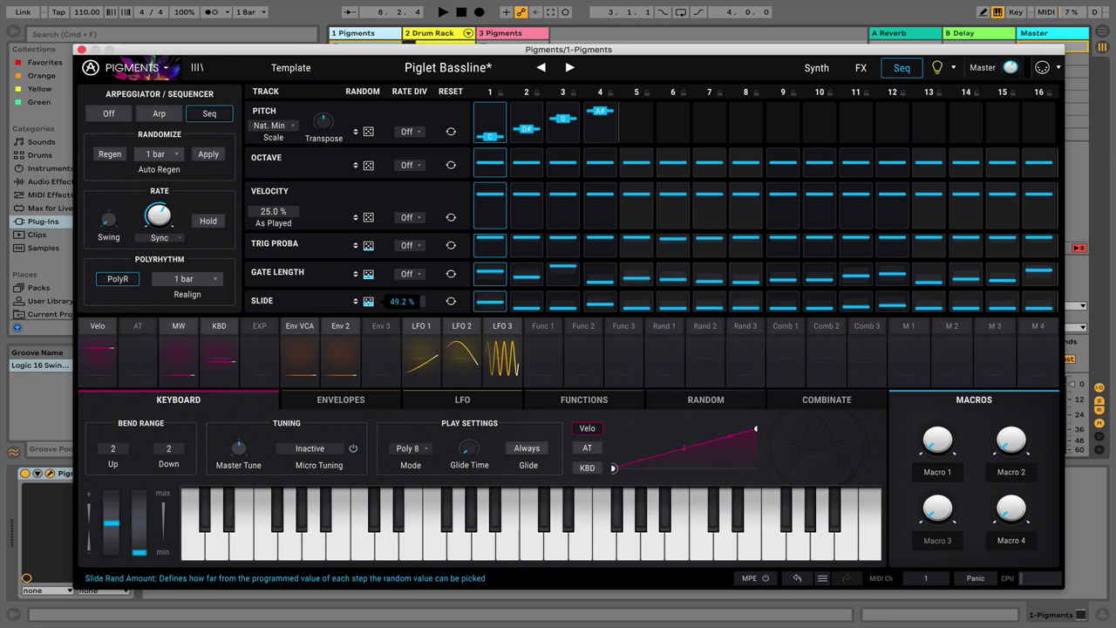
pyautogui.moveTo(368, 275); pyautogui.dragTo(368, 286)
pyautogui.click(368, 274)
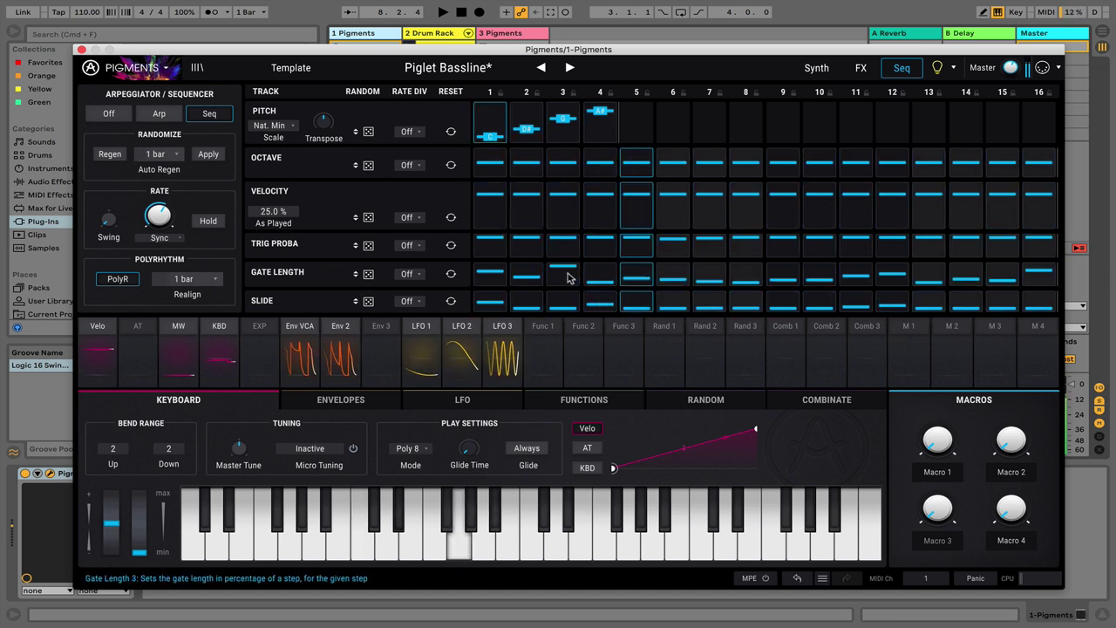
# Step: Shorten the gate lengths of steps 1 and 3 and lengthen those of steps 2, 6 and 10
pyautogui.moveTo(568, 274); pyautogui.dragTo(567, 281)
pyautogui.moveTo(489, 273); pyautogui.dragTo(486, 285)
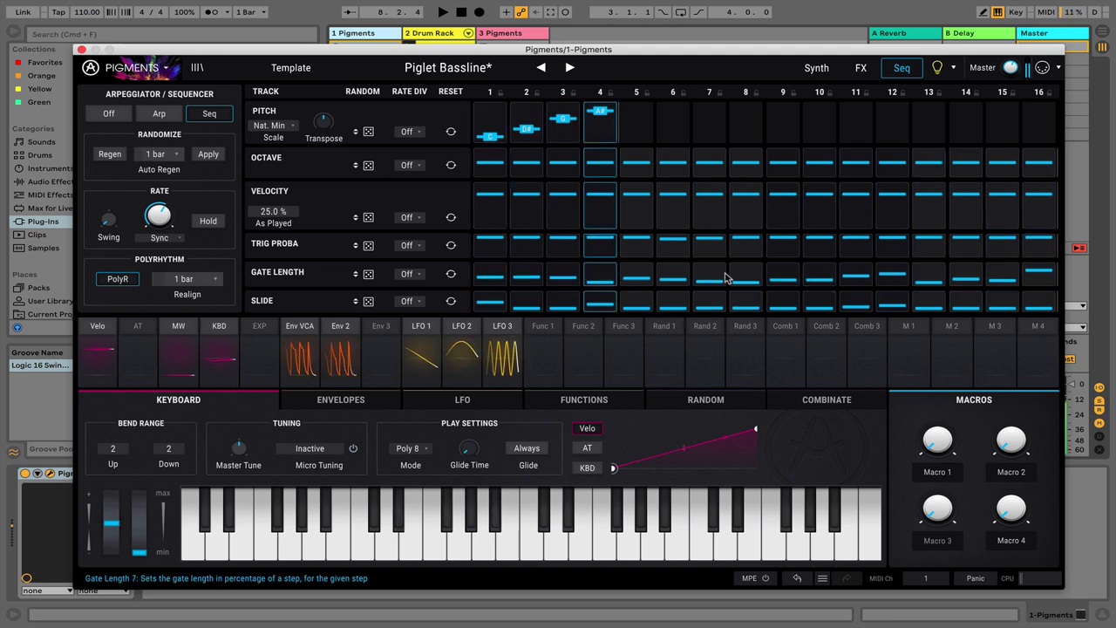
pyautogui.moveTo(857, 276)
pyautogui.mouseDown()
pyautogui.moveTo(1033, 279)
pyautogui.moveTo(804, 276)
pyautogui.moveTo(702, 291)
pyautogui.moveTo(679, 276)
pyautogui.moveTo(527, 273)
pyautogui.mouseUp()
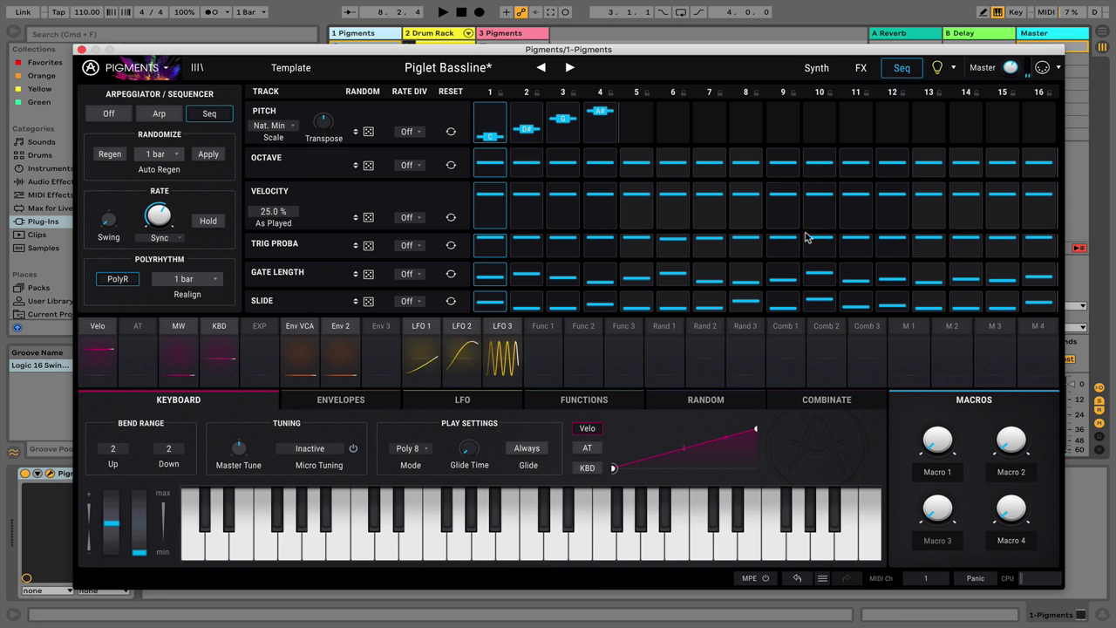
# Step: Add random amounts to the Octave, Velocity, Trig Proba, Gate Length and Slide tracks and apply the randomized values
pyautogui.click(368, 165)
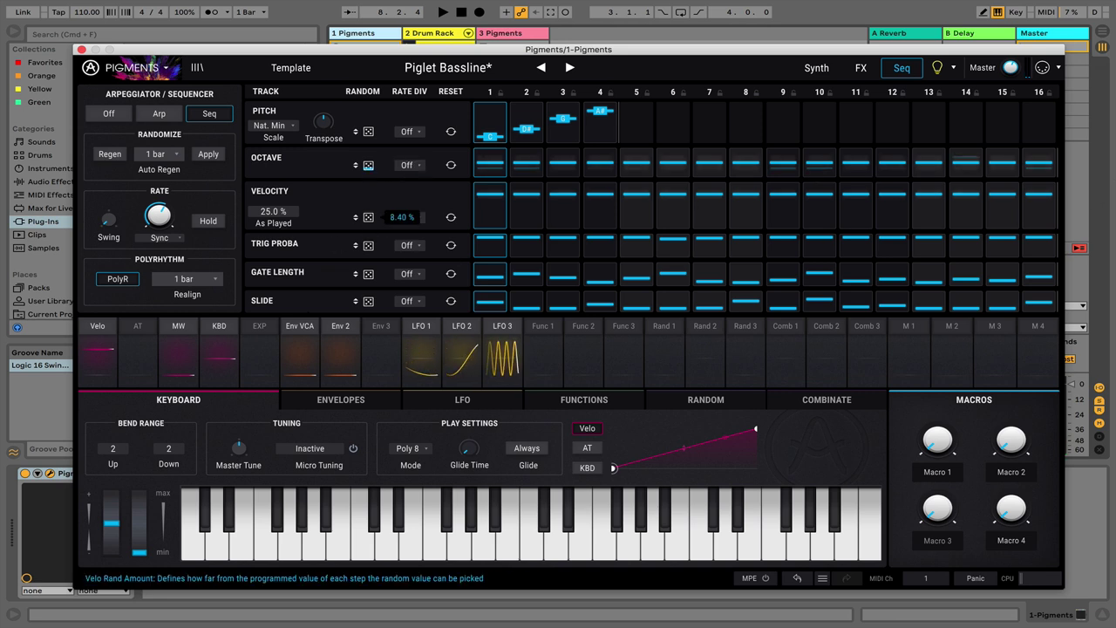
pyautogui.click(368, 217)
pyautogui.moveTo(368, 217); pyautogui.dragTo(368, 204)
pyautogui.moveTo(368, 165); pyautogui.dragTo(368, 152)
pyautogui.moveTo(368, 273); pyautogui.dragTo(368, 219)
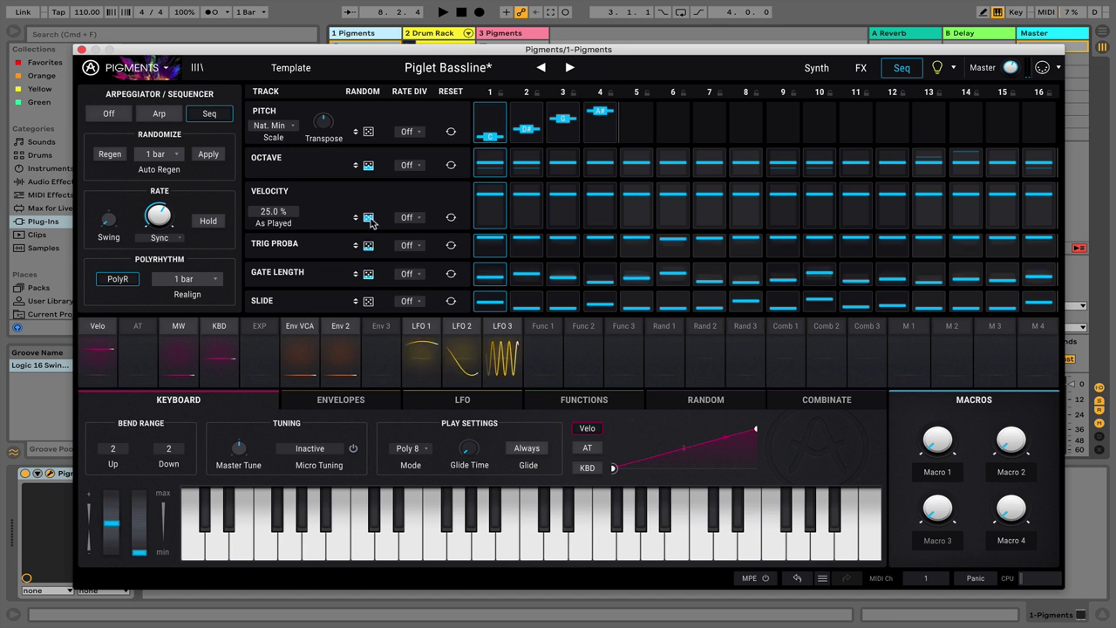
pyautogui.click(367, 300)
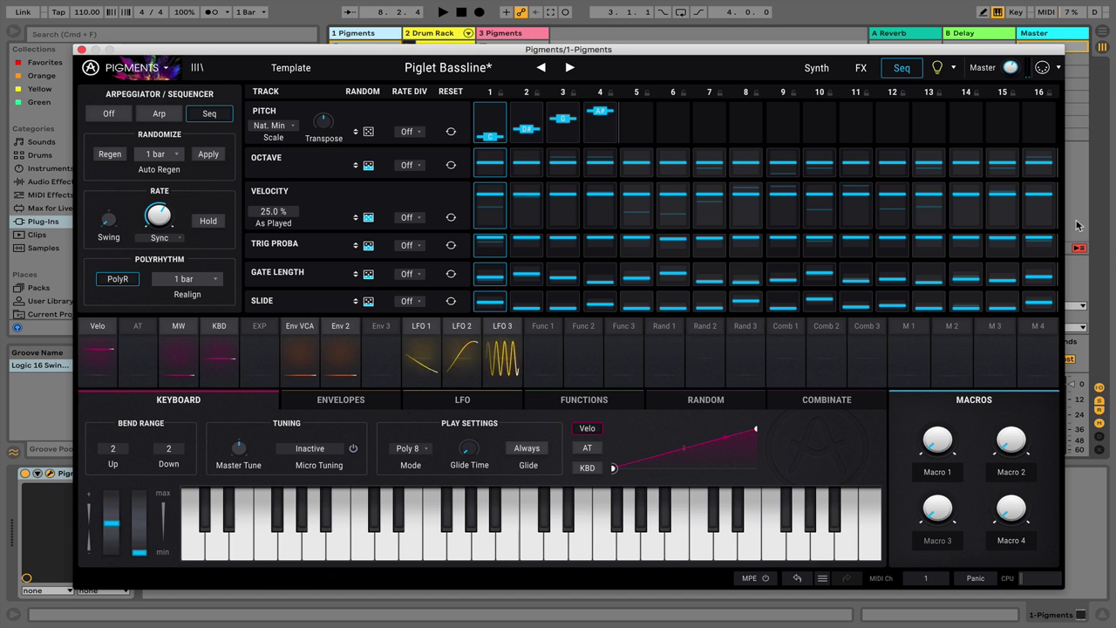
pyautogui.click(201, 156)
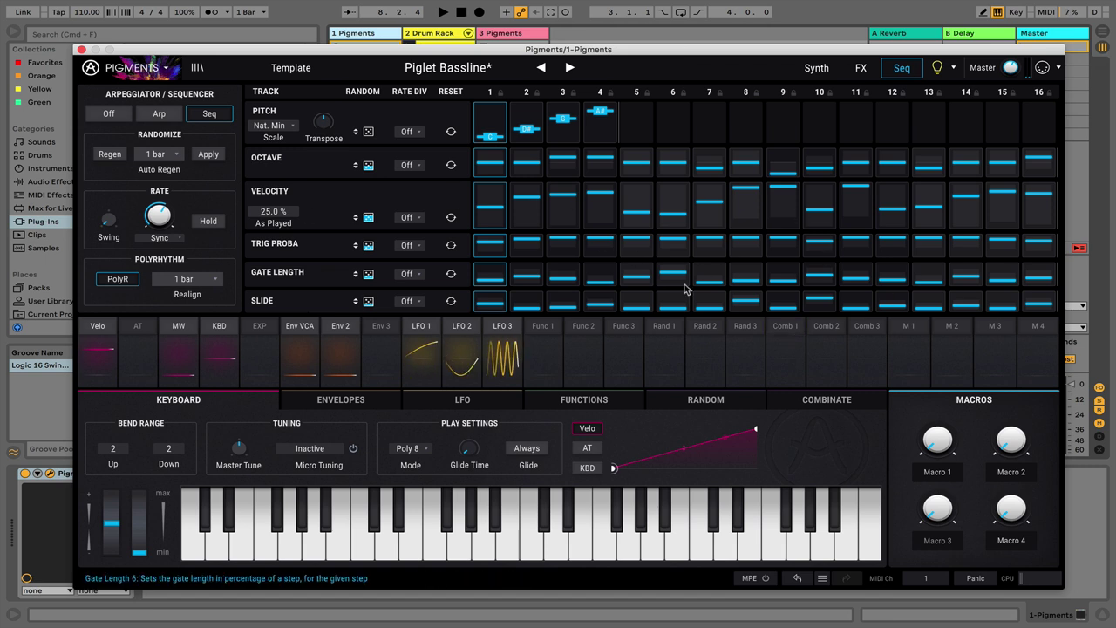
# Step: Shorten the Velocity track to 7 steps, Octave and Trig Proba to 5, Gate Length to 3 and Slide to 6
pyautogui.moveTo(1057, 200); pyautogui.dragTo(720, 209)
pyautogui.moveTo(1052, 161); pyautogui.dragTo(694, 175)
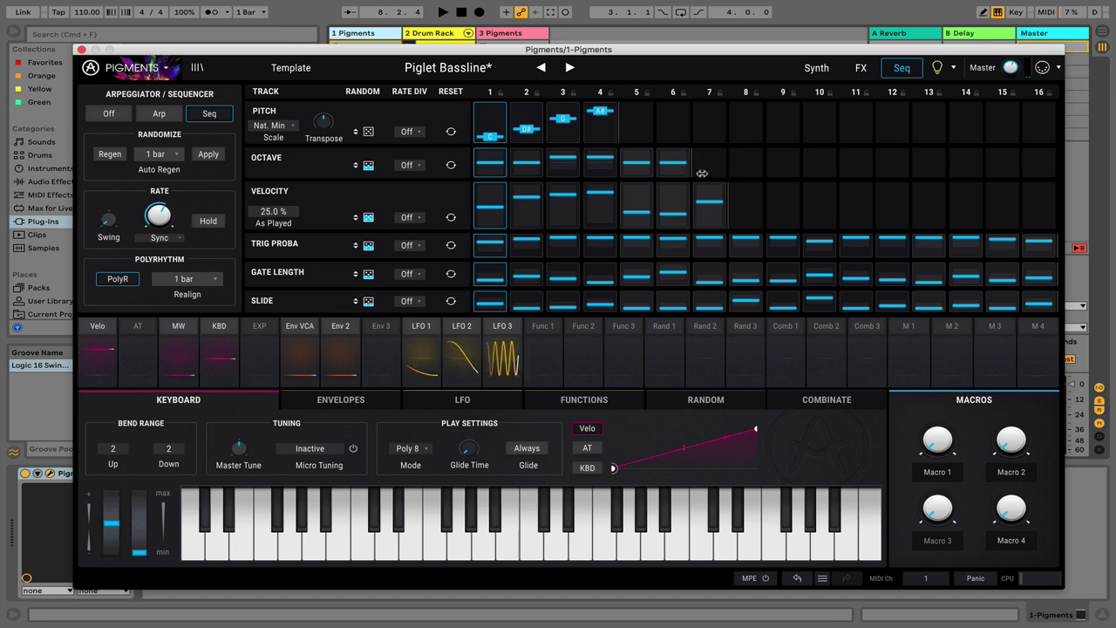
pyautogui.moveTo(1051, 278); pyautogui.dragTo(593, 280)
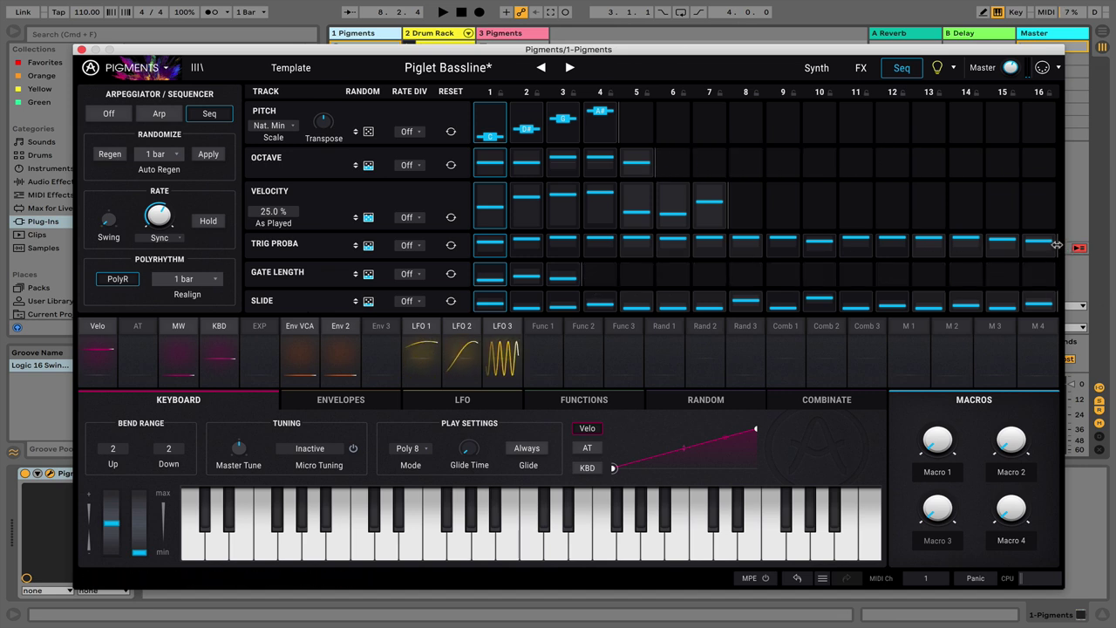
pyautogui.moveTo(1056, 245); pyautogui.dragTo(686, 250)
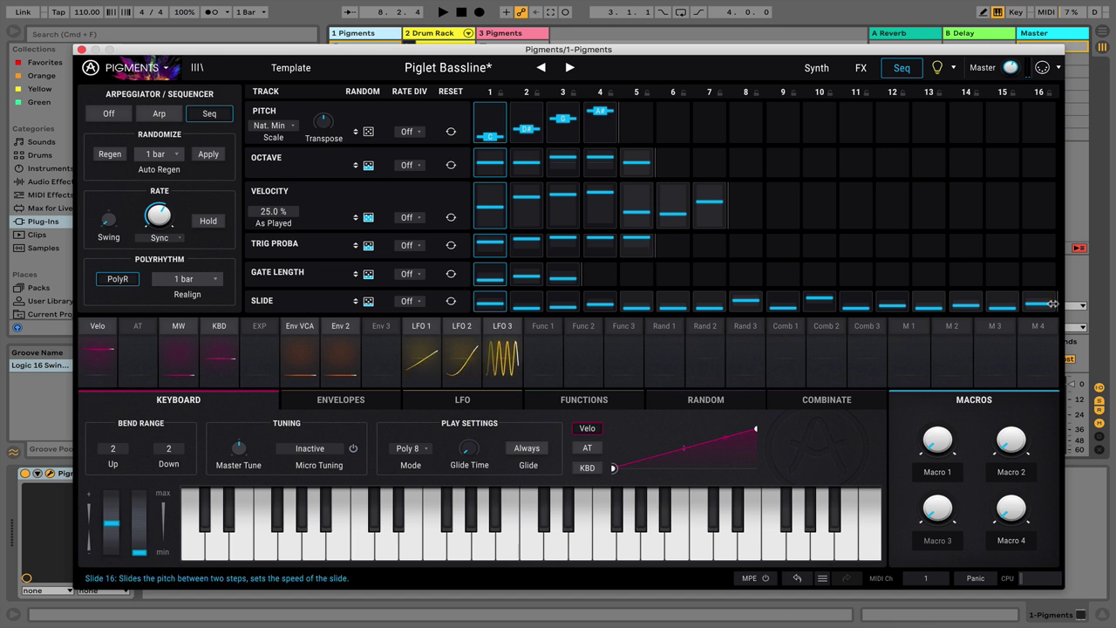
pyautogui.moveTo(1053, 302); pyautogui.dragTo(683, 307)
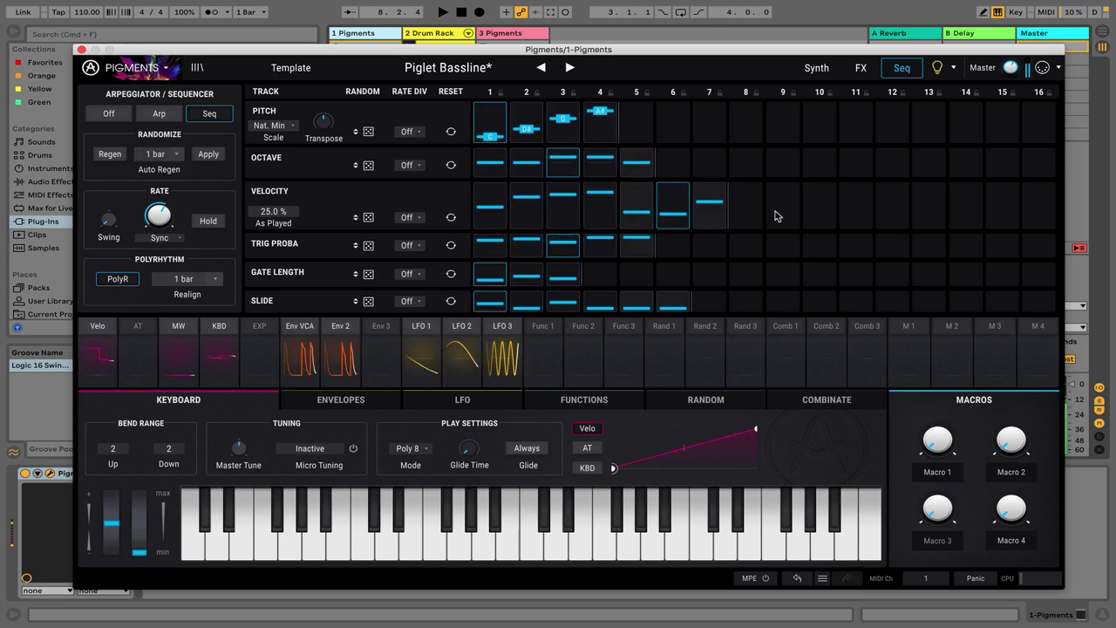
# Step: Raise the trigger probability of steps 1 and 3
pyautogui.moveTo(452, 50); pyautogui.dragTo(464, 113)
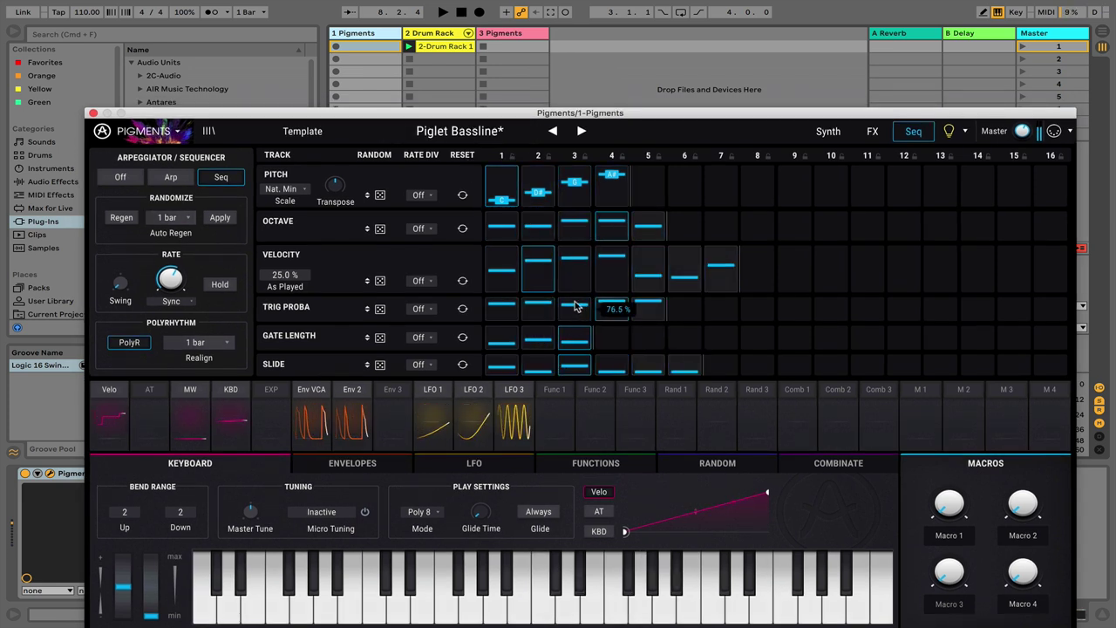
pyautogui.moveTo(499, 302); pyautogui.dragTo(500, 299)
pyautogui.moveTo(573, 303); pyautogui.dragTo(575, 299)
# Step: Start playback to audition the polyrhythmic sequence together with the drum clip, and stop it
pyautogui.click(442, 15)
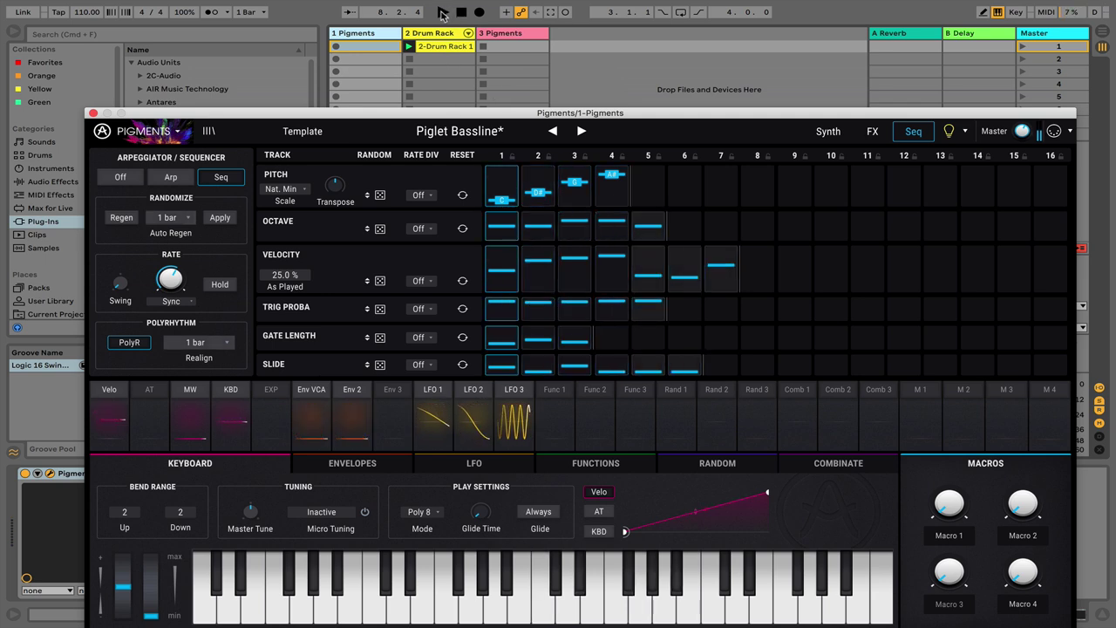
pyautogui.click(442, 15)
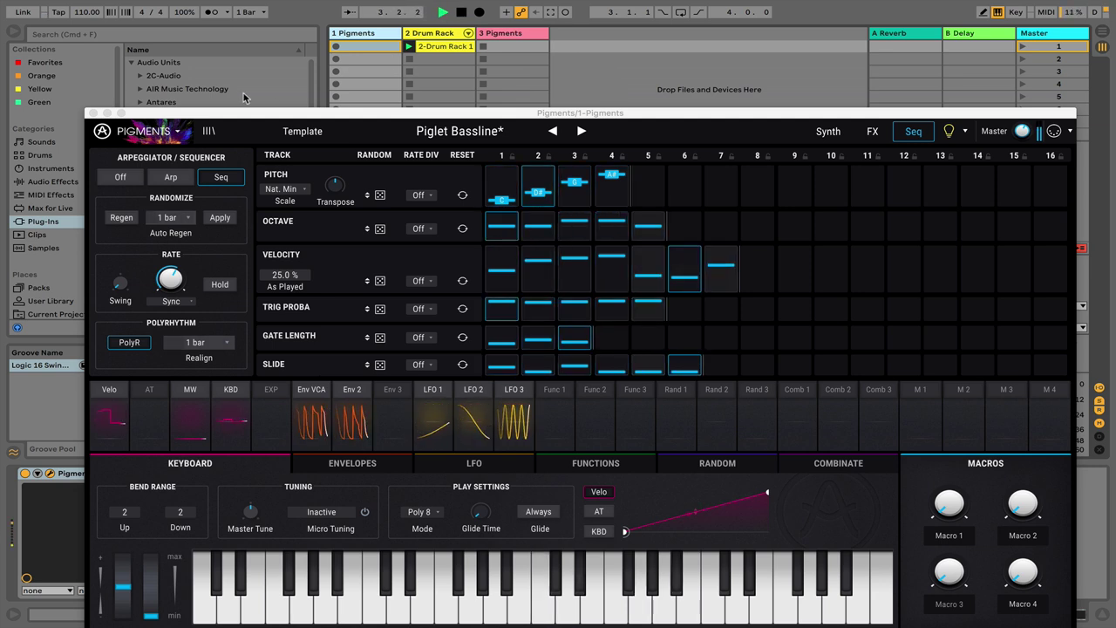
pyautogui.moveTo(322, 117); pyautogui.dragTo(302, 35)
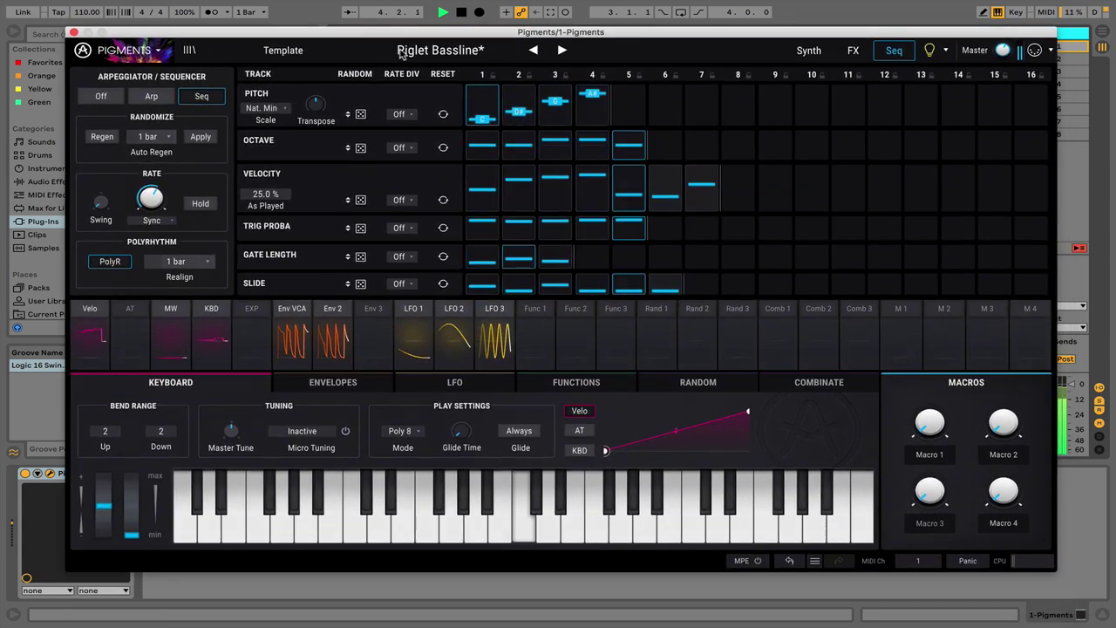
pyautogui.moveTo(491, 36); pyautogui.dragTo(482, 125)
pyautogui.click(462, 12)
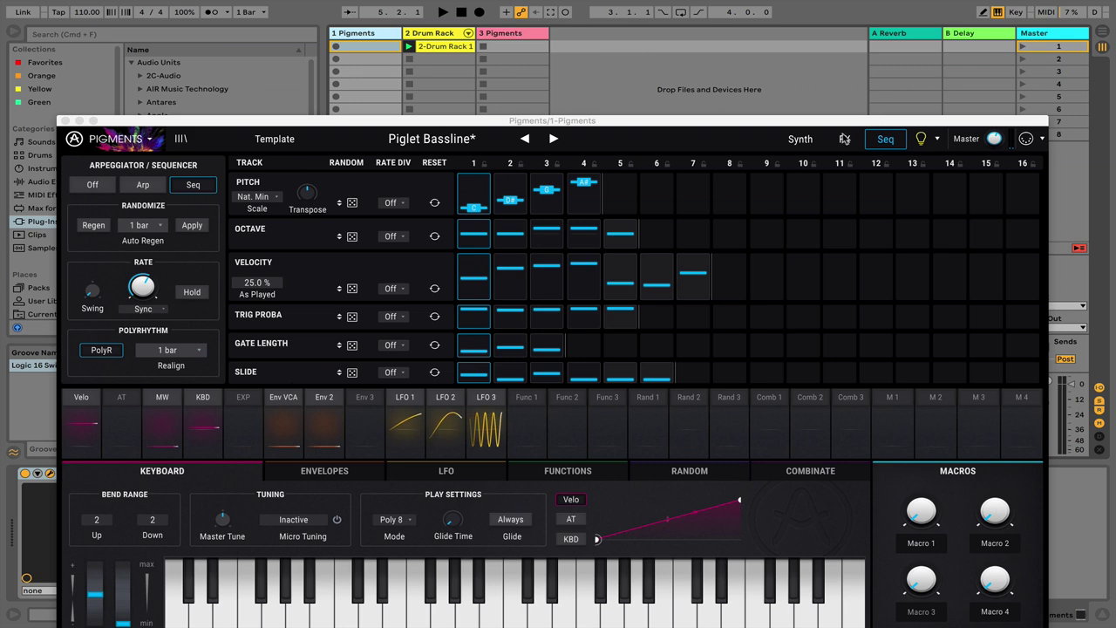
pyautogui.click(802, 140)
pyautogui.click(883, 145)
pyautogui.click(804, 140)
pyautogui.click(885, 145)
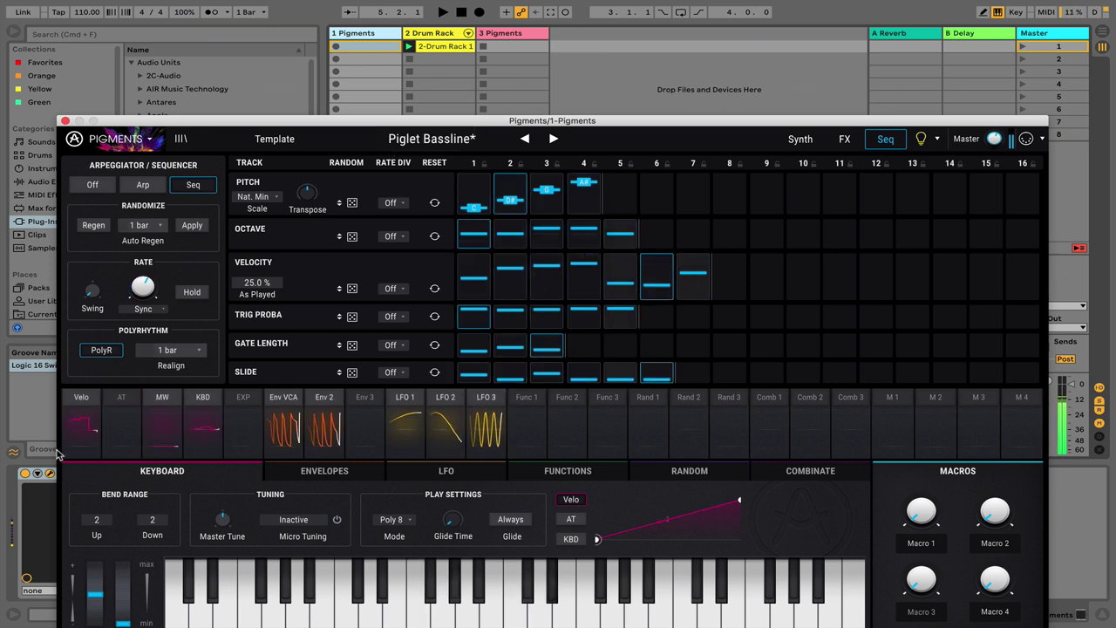
# Step: Modulate the engine's wavetable Position with Velocity by an amount of 0.50
pyautogui.click(797, 142)
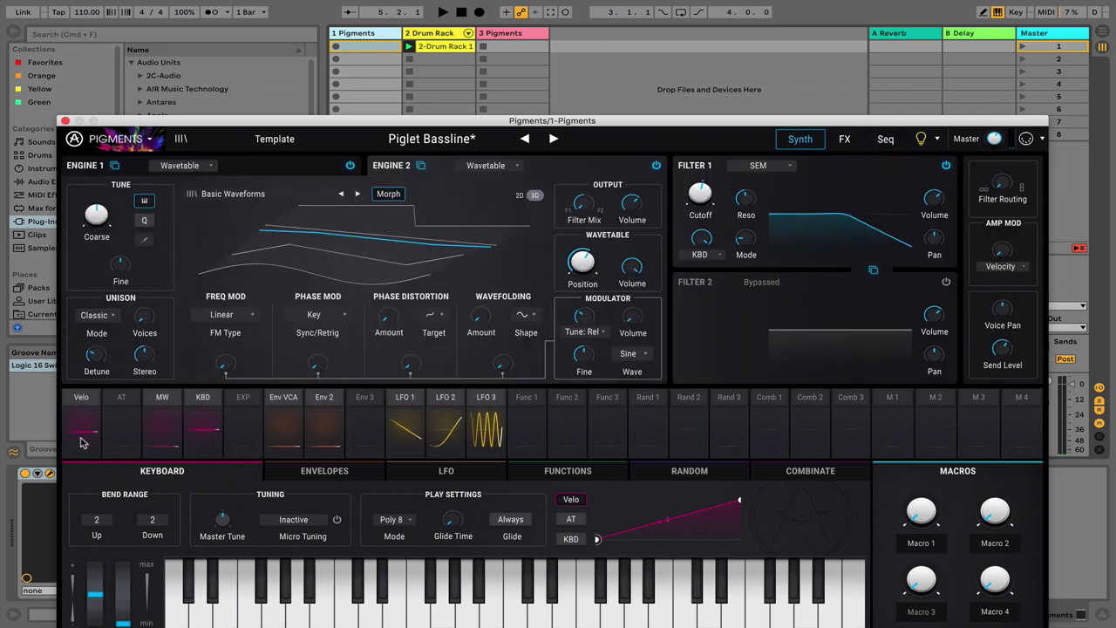
pyautogui.click(81, 408)
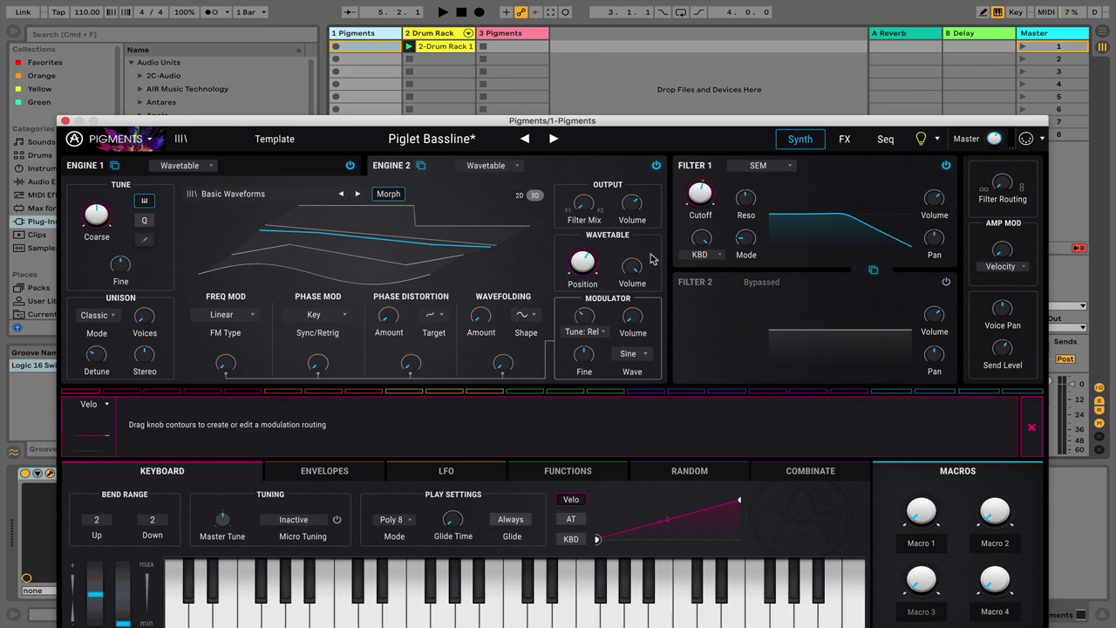
pyautogui.click(1032, 427)
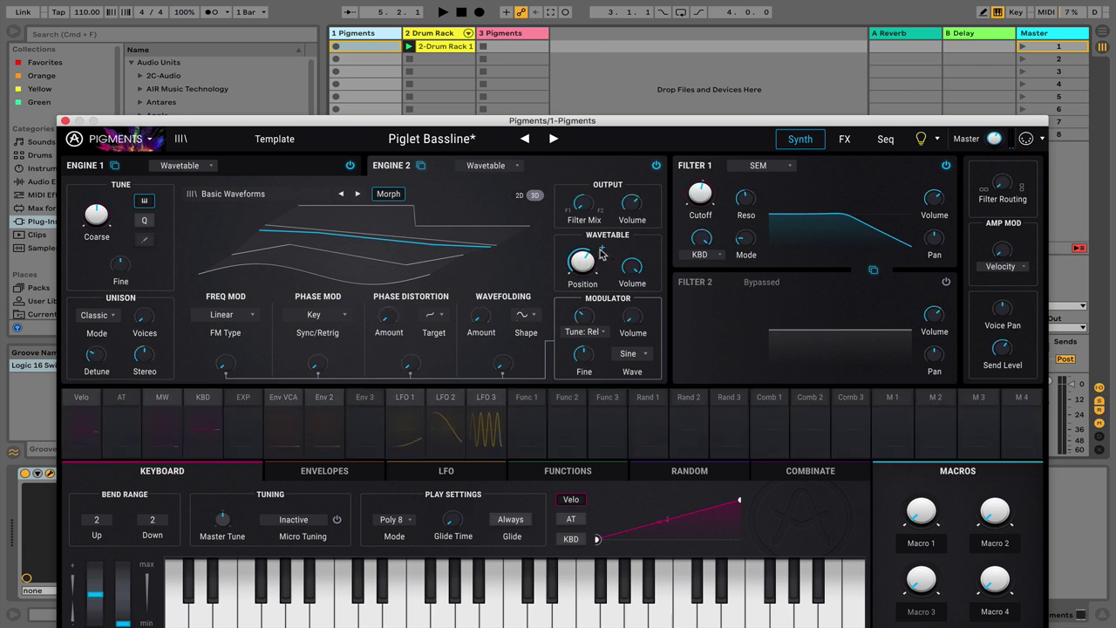
pyautogui.click(600, 251)
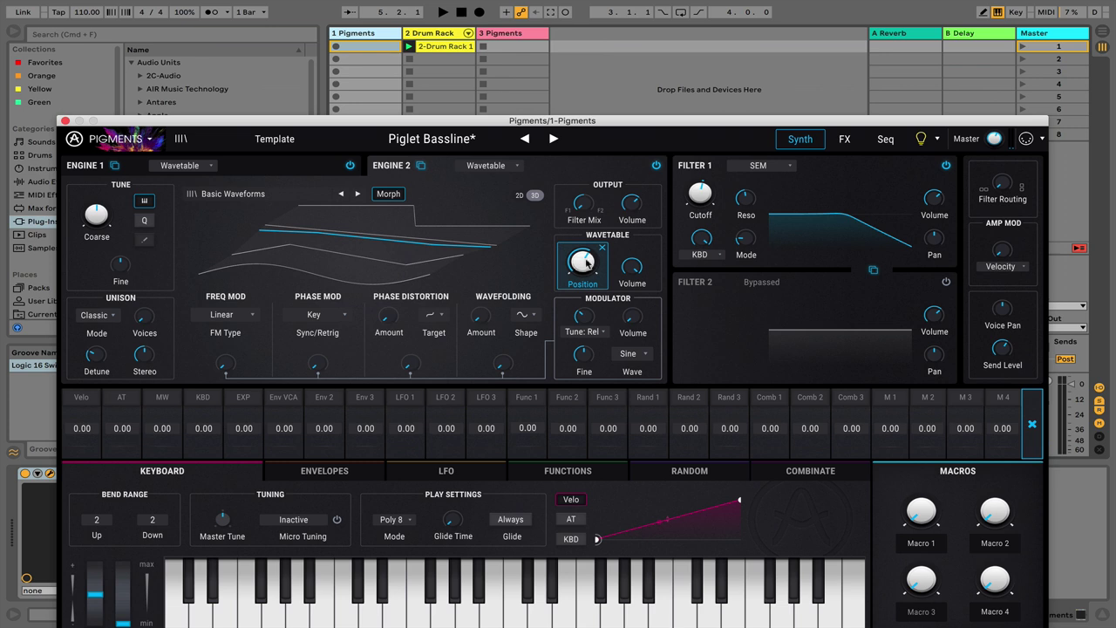
pyautogui.moveTo(93, 435); pyautogui.dragTo(94, 391)
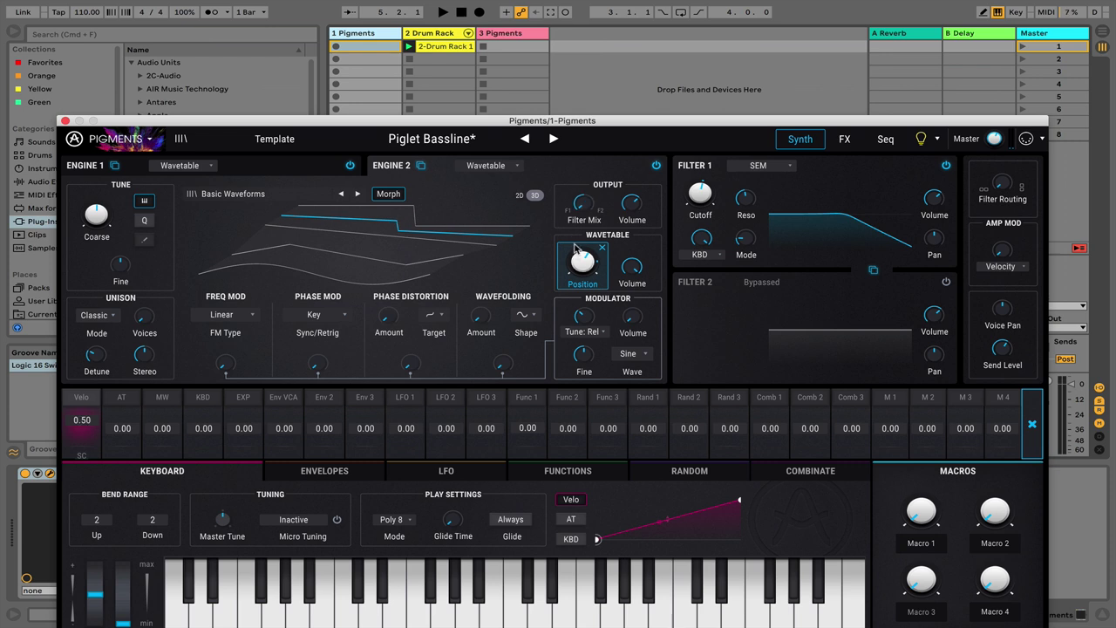
# Step: Increase the Velocity modulation of the wavetable Position to 1.00 and readjust the Position knob
pyautogui.moveTo(574, 251); pyautogui.dragTo(575, 258)
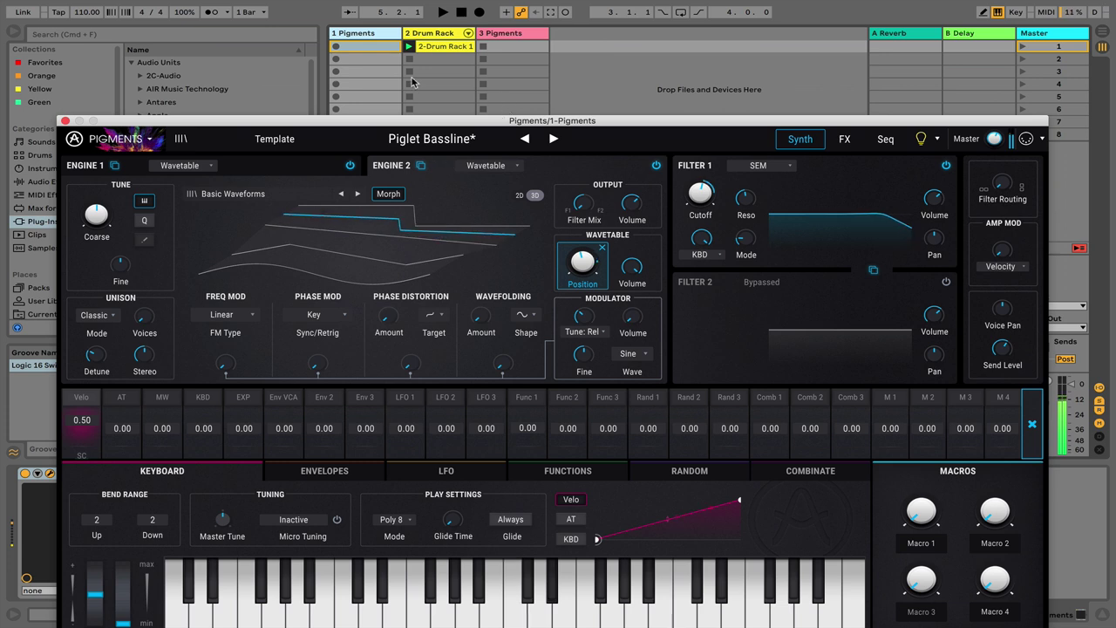
pyautogui.moveTo(583, 261)
pyautogui.mouseDown()
pyautogui.moveTo(582, 329)
pyautogui.moveTo(583, 258)
pyautogui.mouseUp()
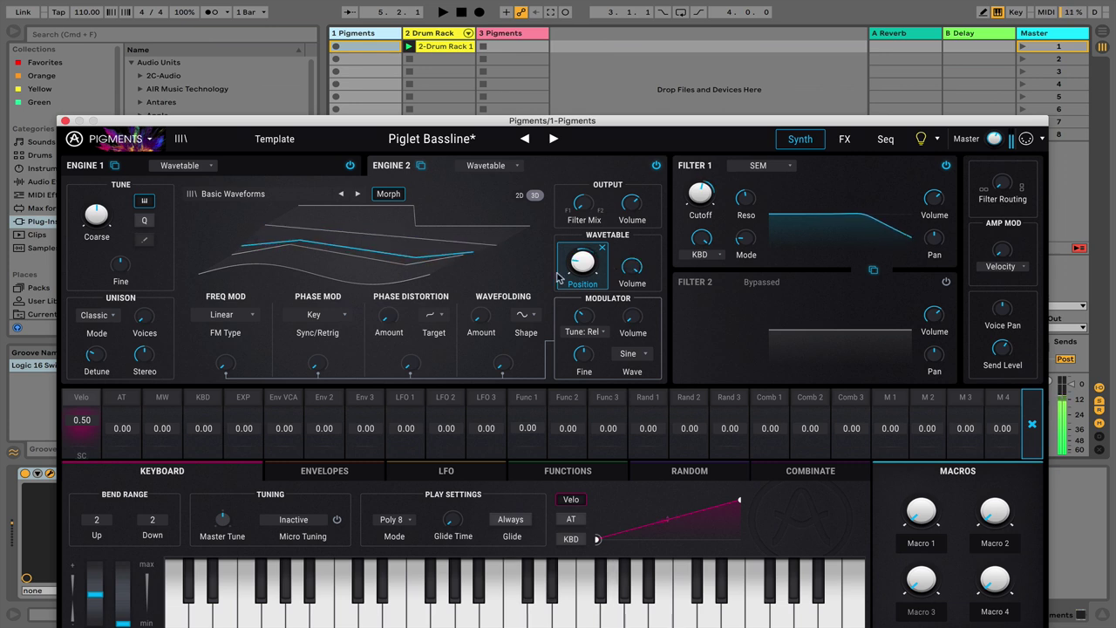
pyautogui.moveTo(85, 427); pyautogui.dragTo(85, 388)
pyautogui.moveTo(581, 262); pyautogui.dragTo(580, 297)
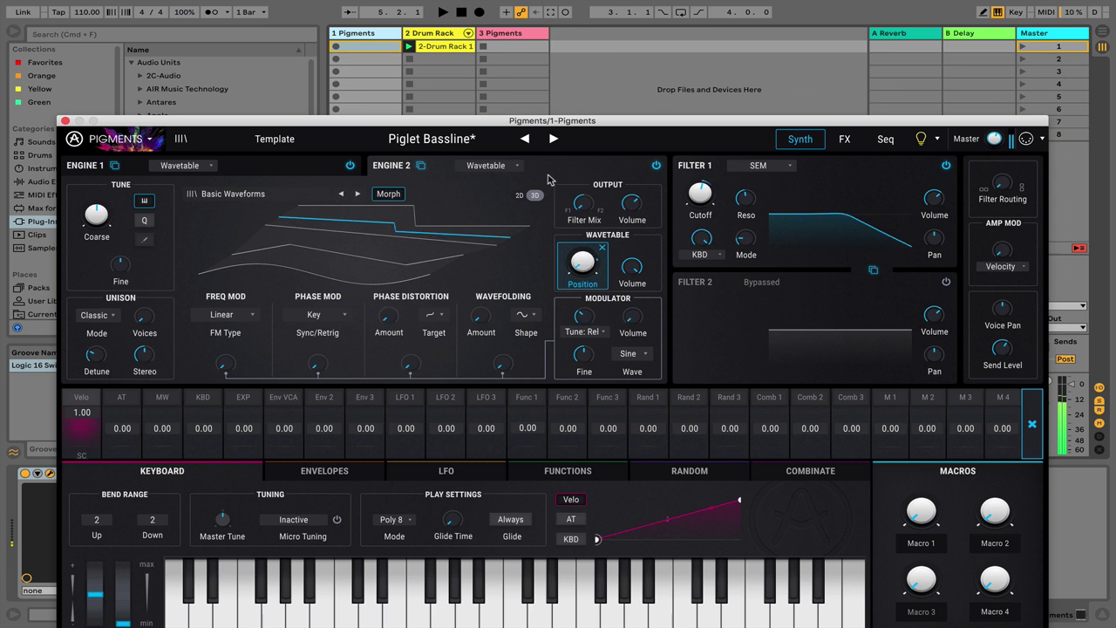
# Step: Add a random amount to the sequencer's Velocity track and set Auto Regen to 1/4 bar
pyautogui.click(885, 138)
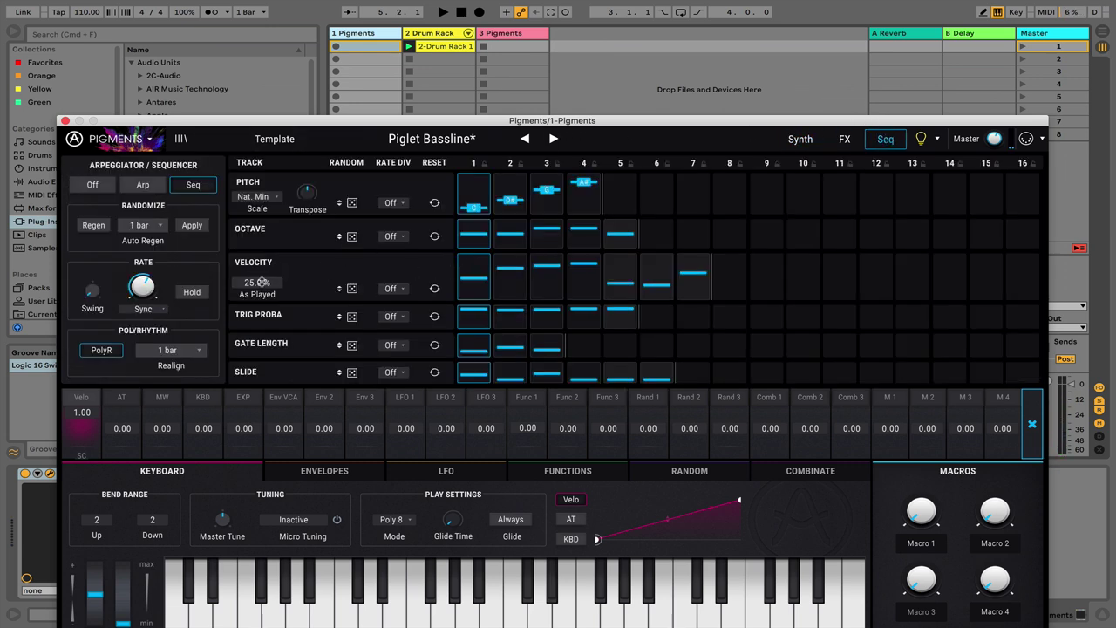
pyautogui.click(796, 141)
pyautogui.click(886, 142)
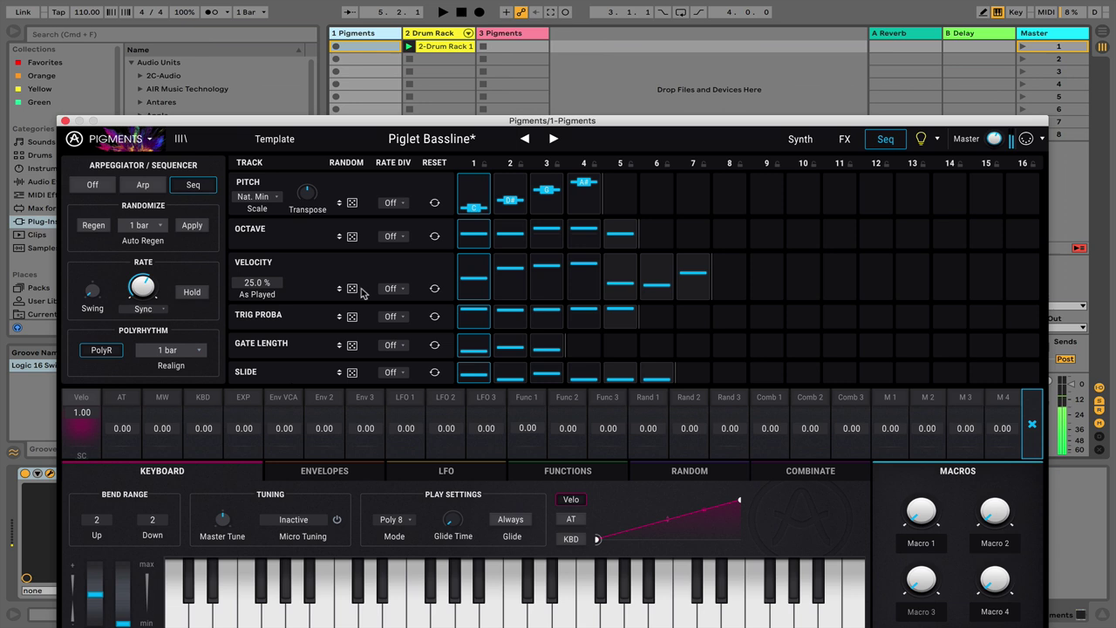
pyautogui.moveTo(353, 289)
pyautogui.moveTo(352, 289); pyautogui.dragTo(352, 246)
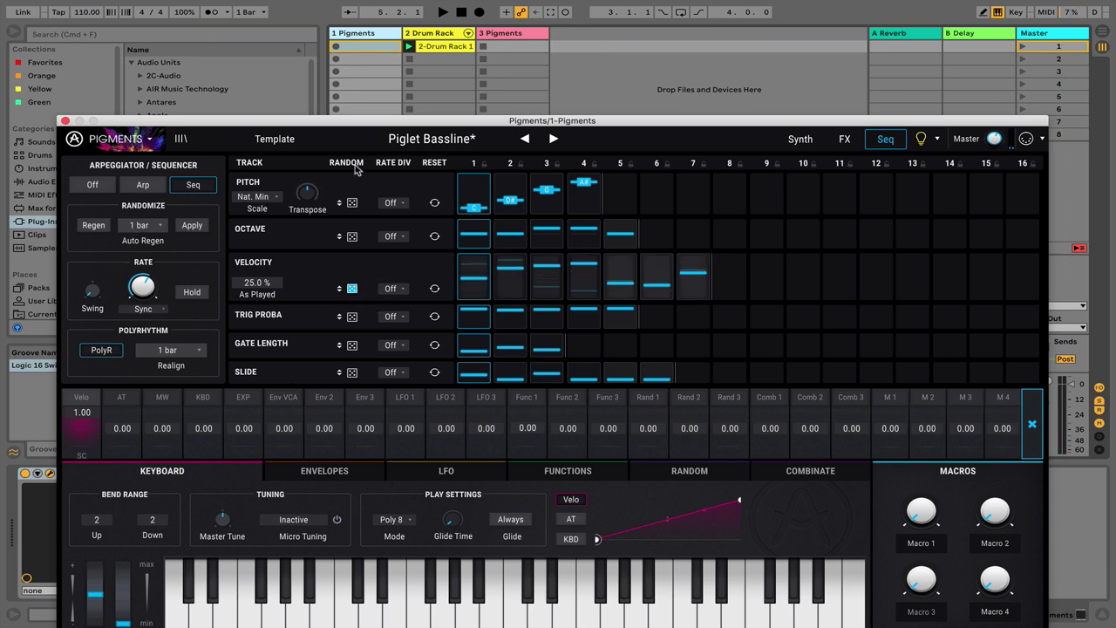
pyautogui.click(142, 225)
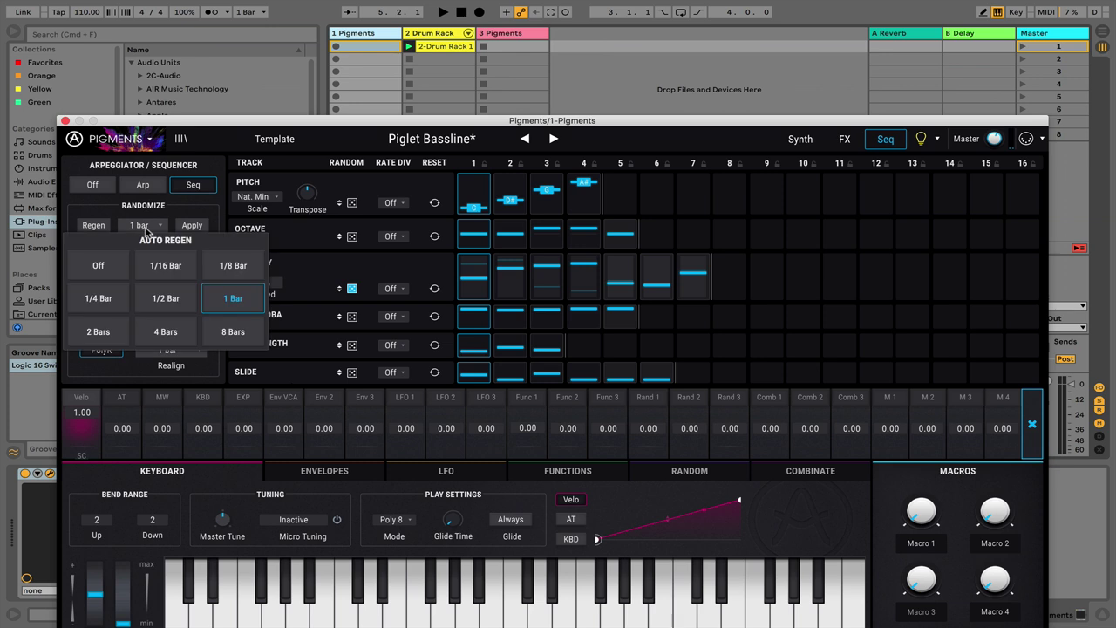
pyautogui.click(100, 298)
pyautogui.click(275, 139)
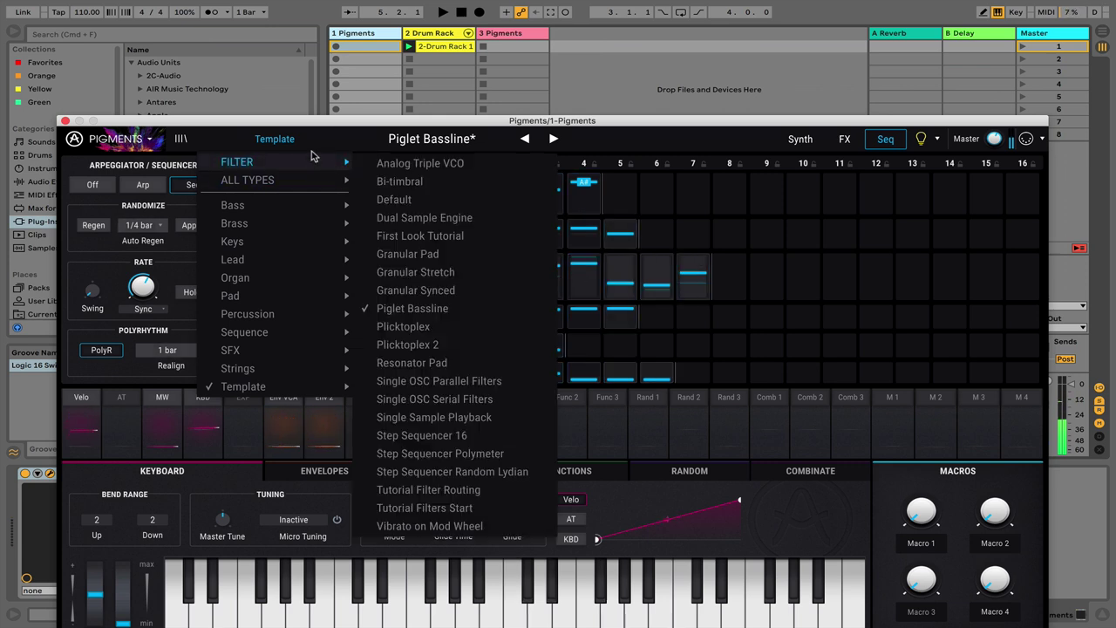
pyautogui.click(285, 135)
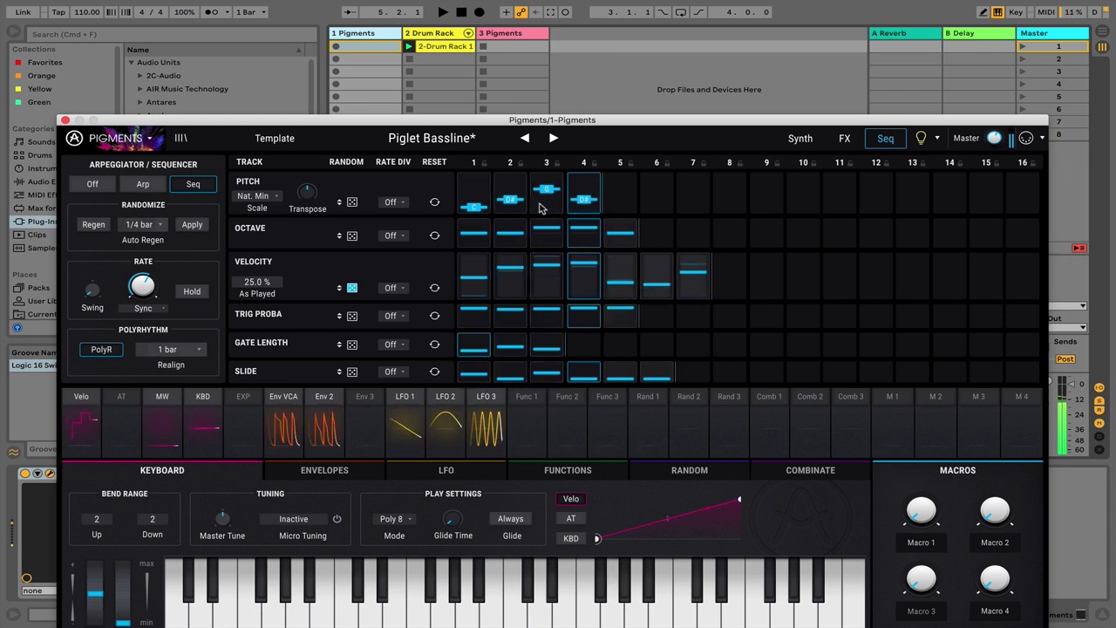
# Step: Extend the Pitch track to eight steps and set step 2 to C, 5 to G#, 7 to A# and 8 to F
pyautogui.moveTo(513, 200); pyautogui.dragTo(514, 186)
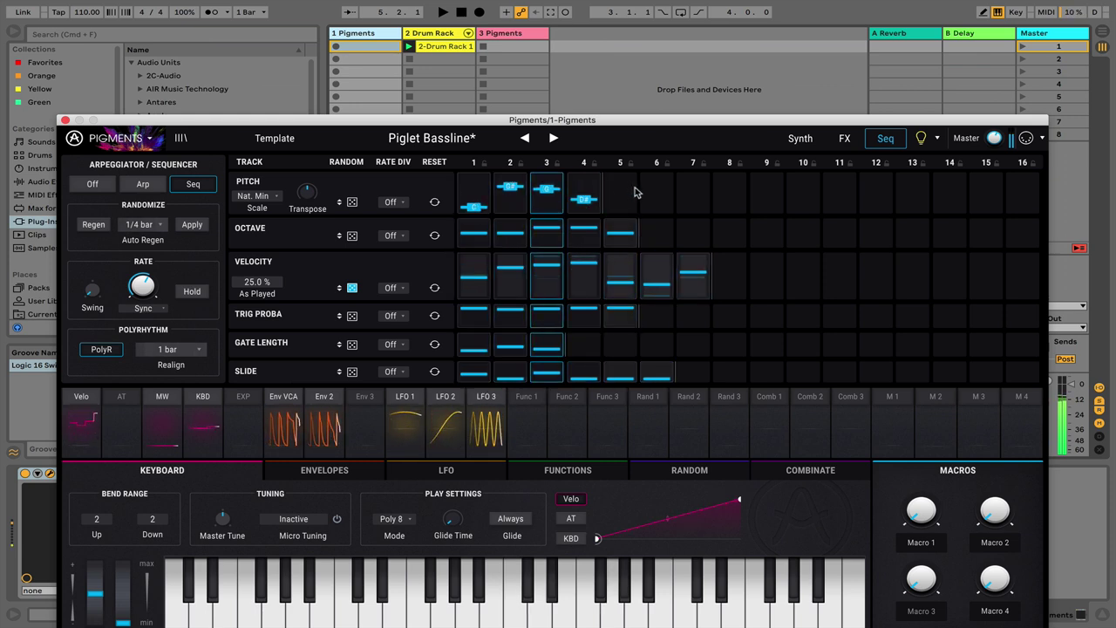
pyautogui.moveTo(602, 193); pyautogui.dragTo(750, 192)
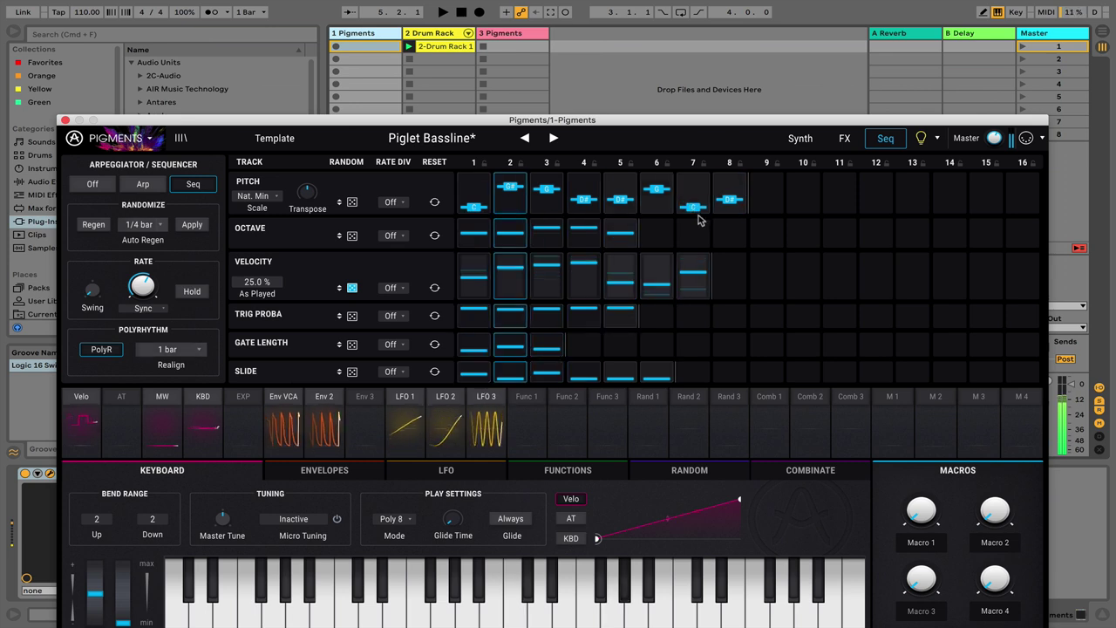
pyautogui.moveTo(698, 220); pyautogui.dragTo(717, 190)
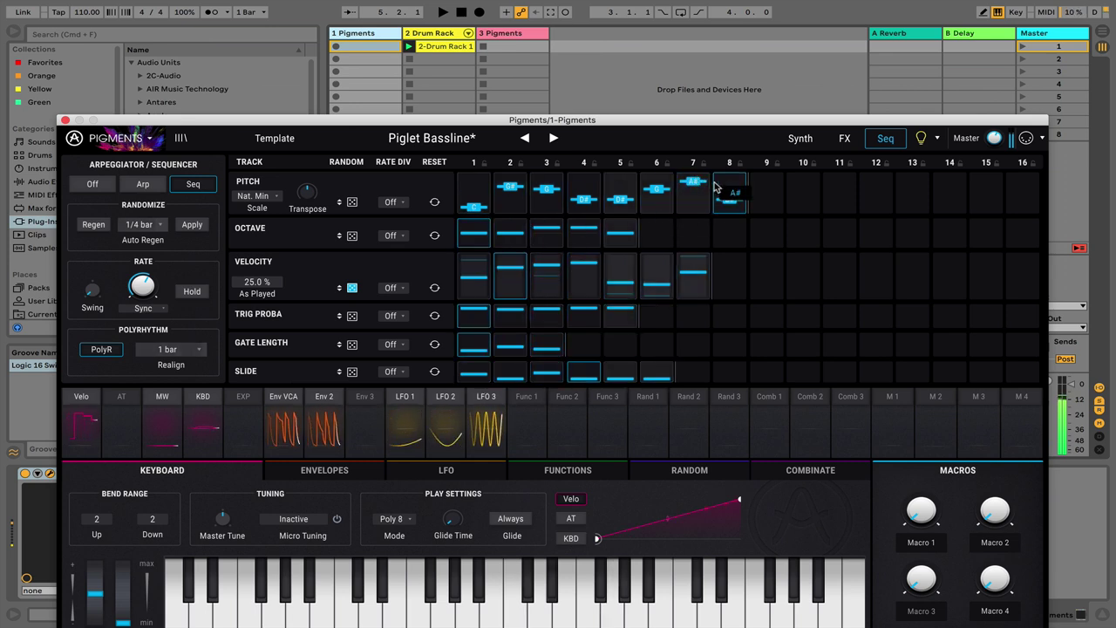
pyautogui.click(728, 195)
pyautogui.click(621, 185)
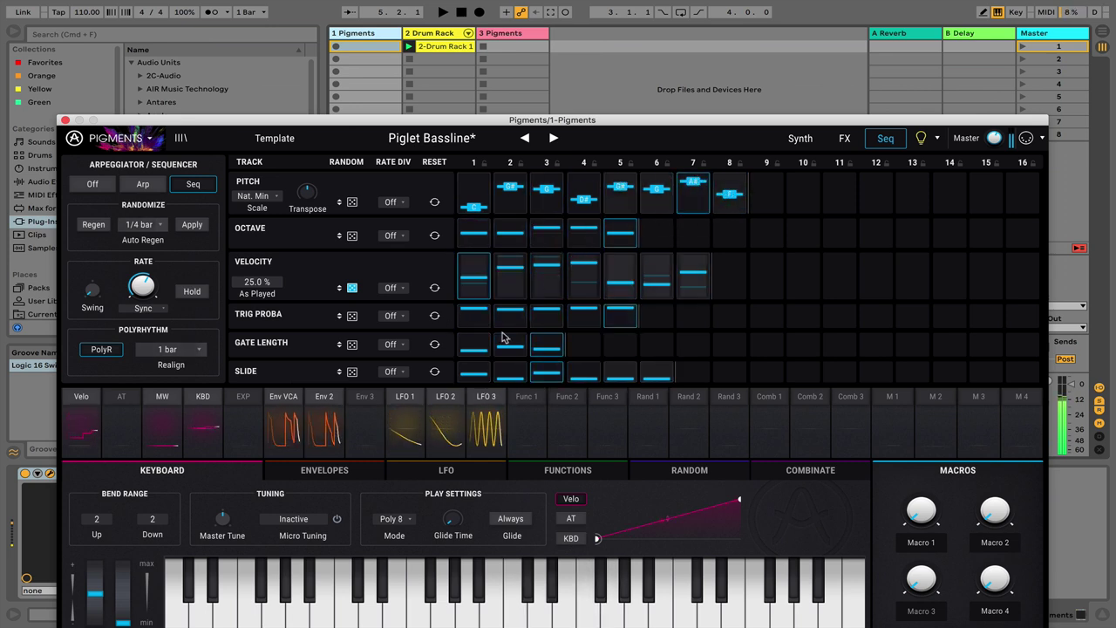
pyautogui.moveTo(510, 187); pyautogui.dragTo(516, 213)
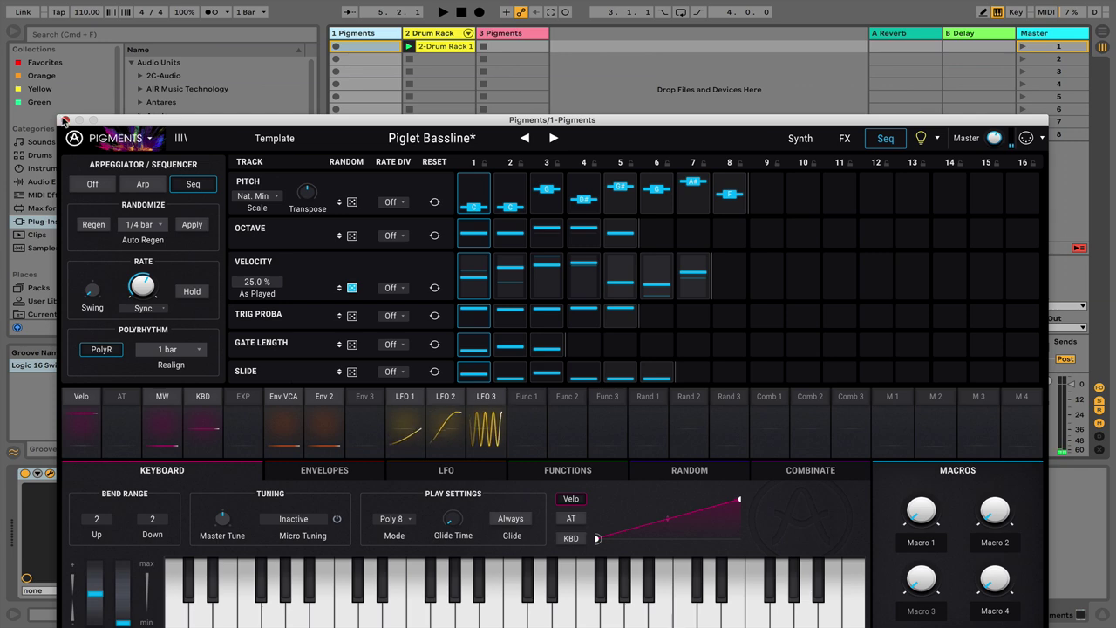
# Step: Close the first Pigments instance, open the one on track 3, and set the project tempo to 130 BPM
pyautogui.click(64, 120)
pyautogui.click(441, 33)
pyautogui.click(382, 34)
pyautogui.click(436, 32)
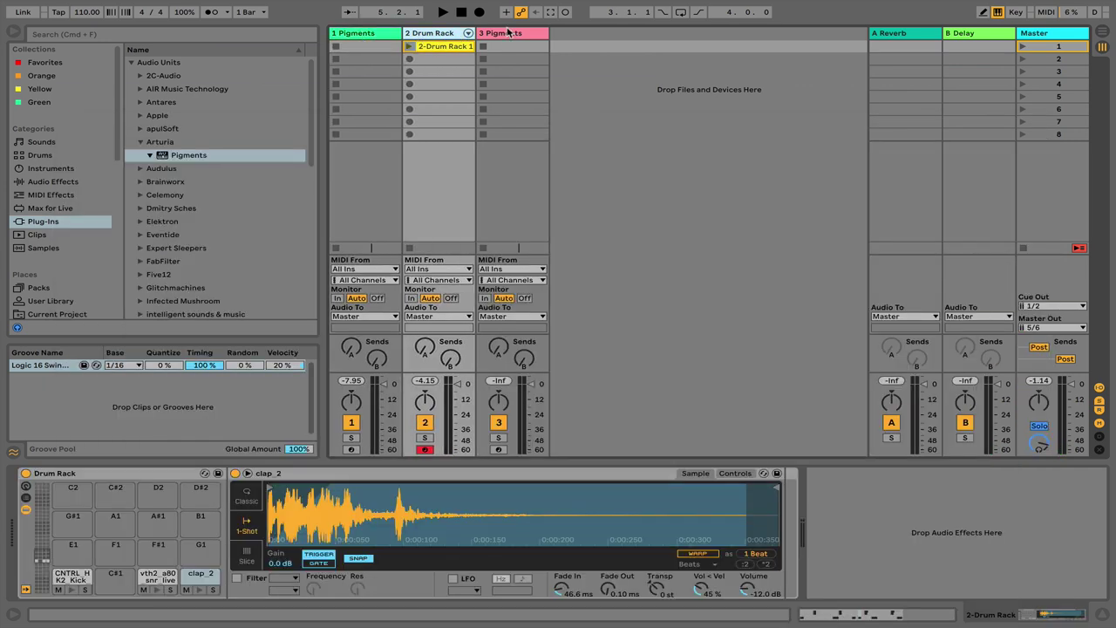
pyautogui.click(510, 33)
pyautogui.moveTo(527, 86); pyautogui.dragTo(492, 99)
pyautogui.moveTo(86, 13); pyautogui.dragTo(87, 0)
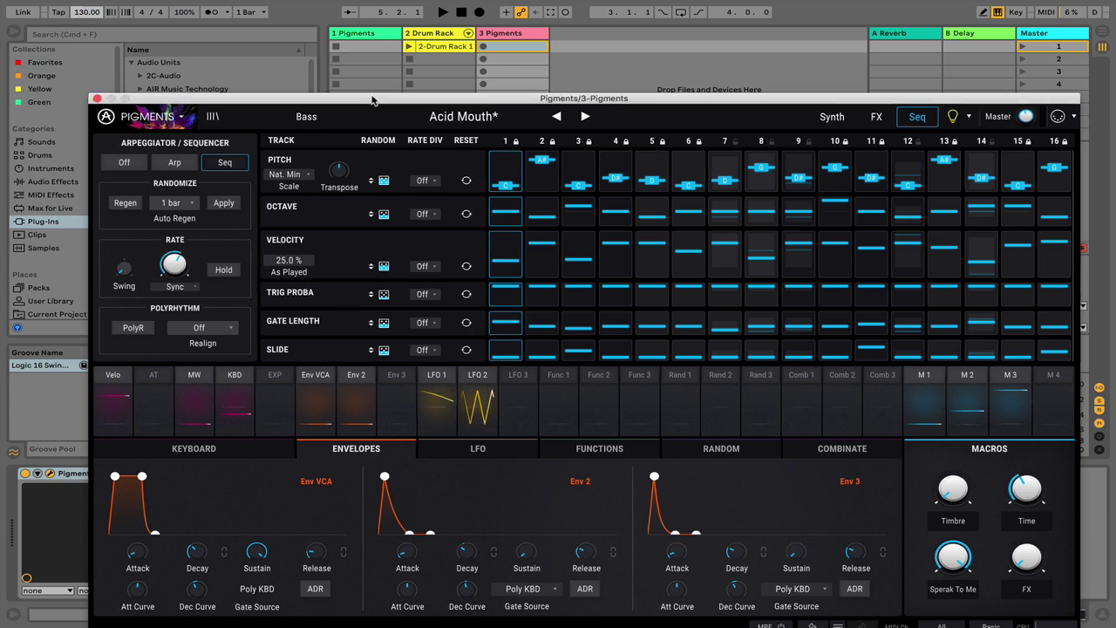
pyautogui.moveTo(379, 100); pyautogui.dragTo(348, 89)
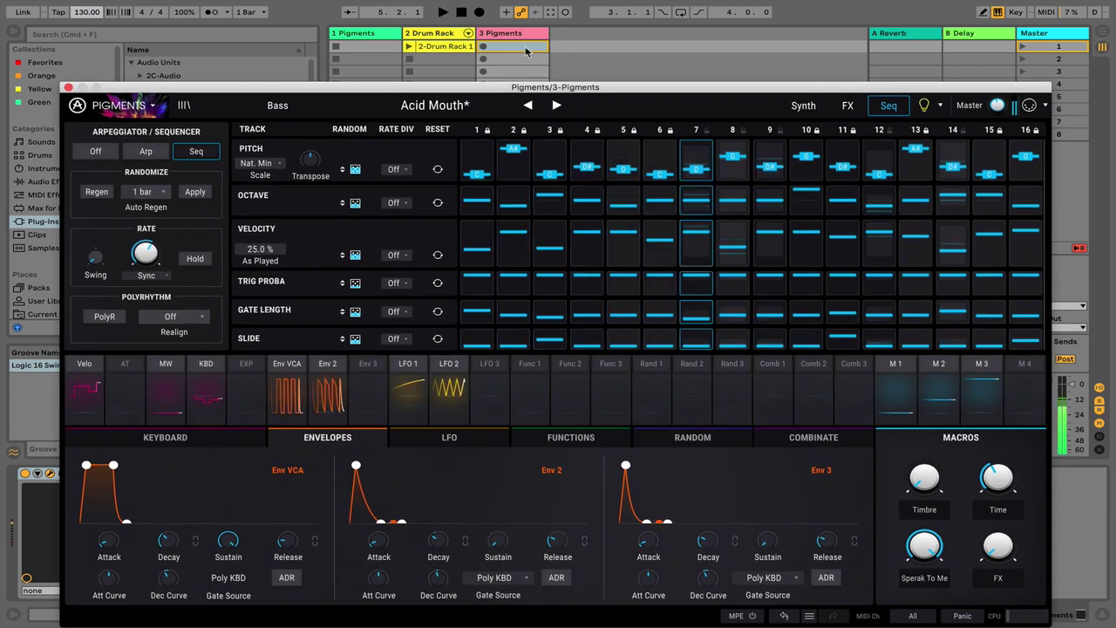
pyautogui.moveTo(523, 88); pyautogui.dragTo(515, 58)
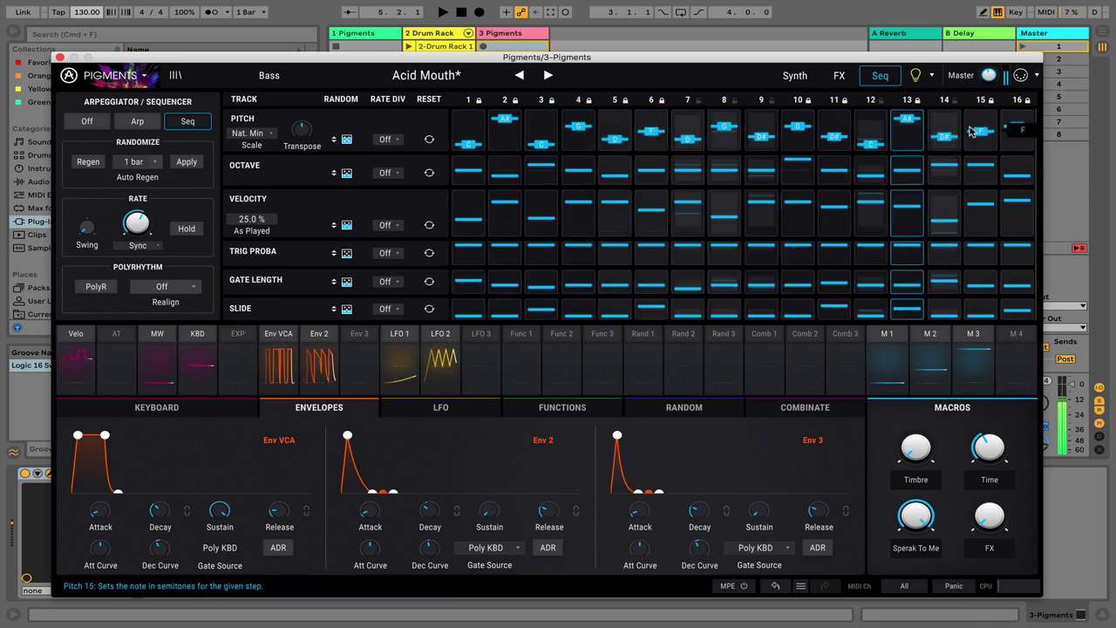
pyautogui.moveTo(550, 58); pyautogui.dragTo(537, 59)
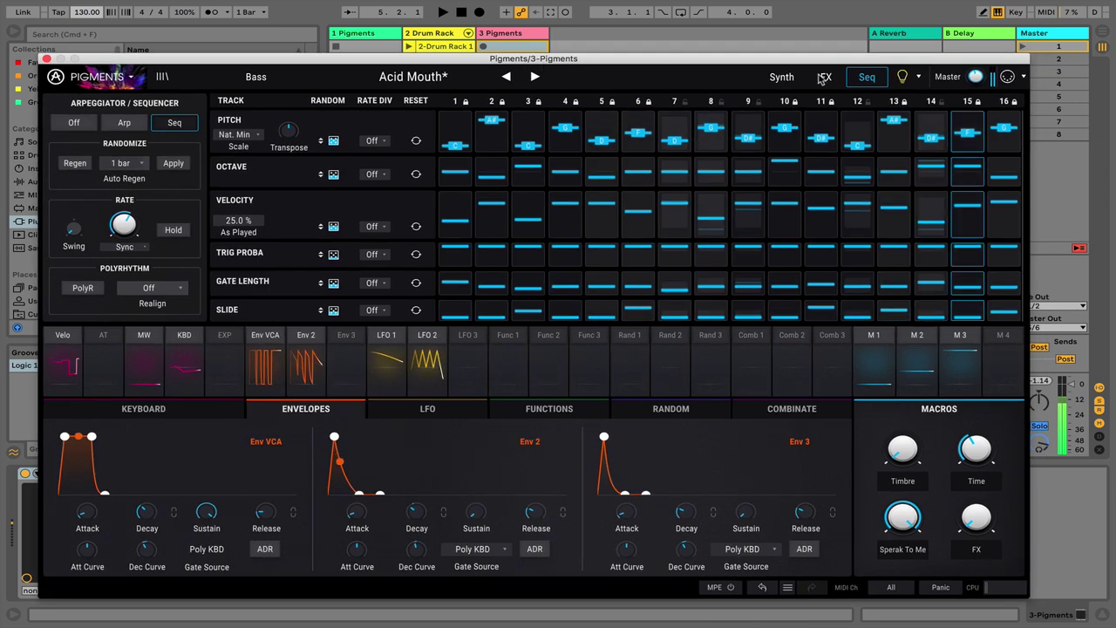
# Step: Adjust the cutoff of Filter 1 to 66.2 Hz in the synth view
pyautogui.click(781, 77)
pyautogui.moveTo(680, 135)
pyautogui.mouseDown()
pyautogui.moveTo(680, 163)
pyautogui.moveTo(680, 62)
pyautogui.moveTo(680, 133)
pyautogui.mouseUp()
pyautogui.moveTo(681, 175); pyautogui.dragTo(681, 185)
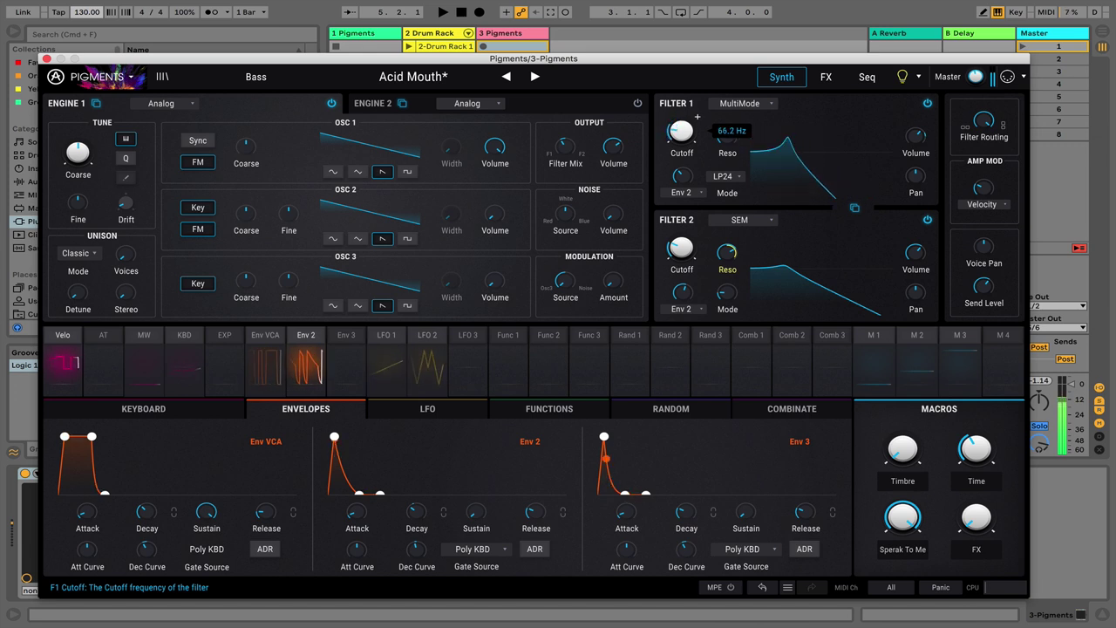
# Step: Set the Acid Mouth sequencer's Auto Regen interval to 1/4 bar
pyautogui.click(867, 77)
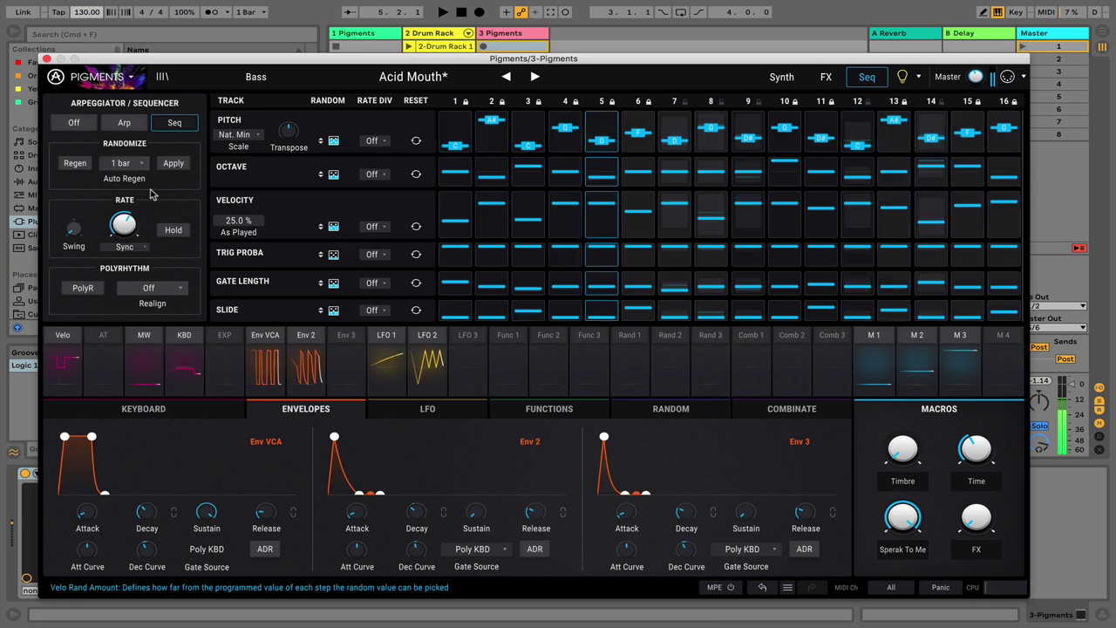
pyautogui.click(112, 165)
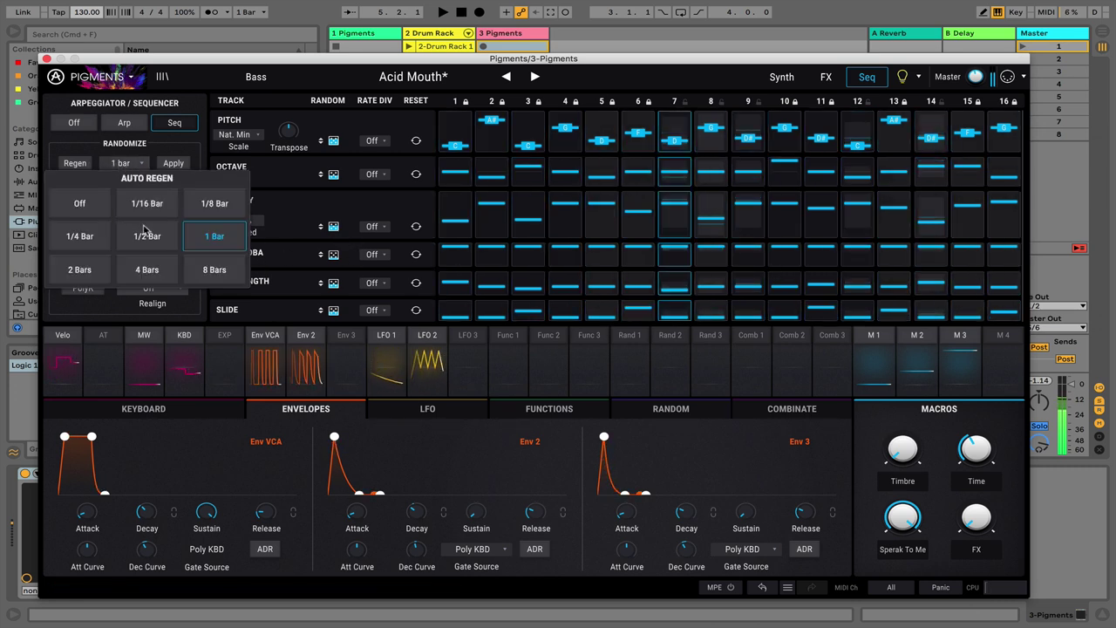
pyautogui.click(80, 236)
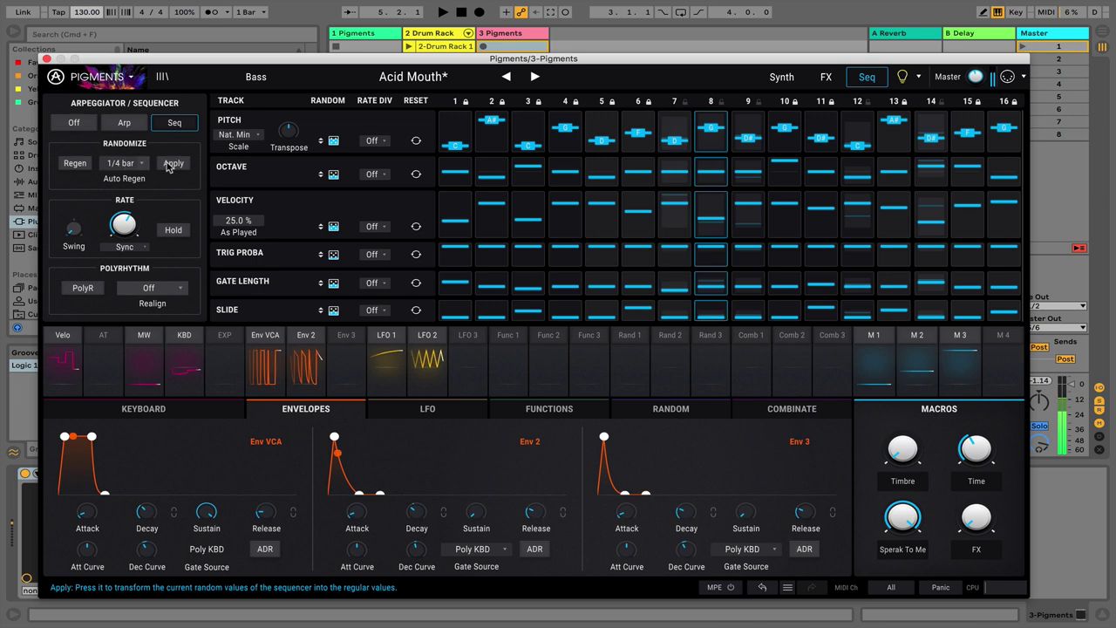
pyautogui.moveTo(539, 61)
pyautogui.mouseDown()
pyautogui.moveTo(556, 52)
pyautogui.moveTo(556, 71)
pyautogui.mouseUp()
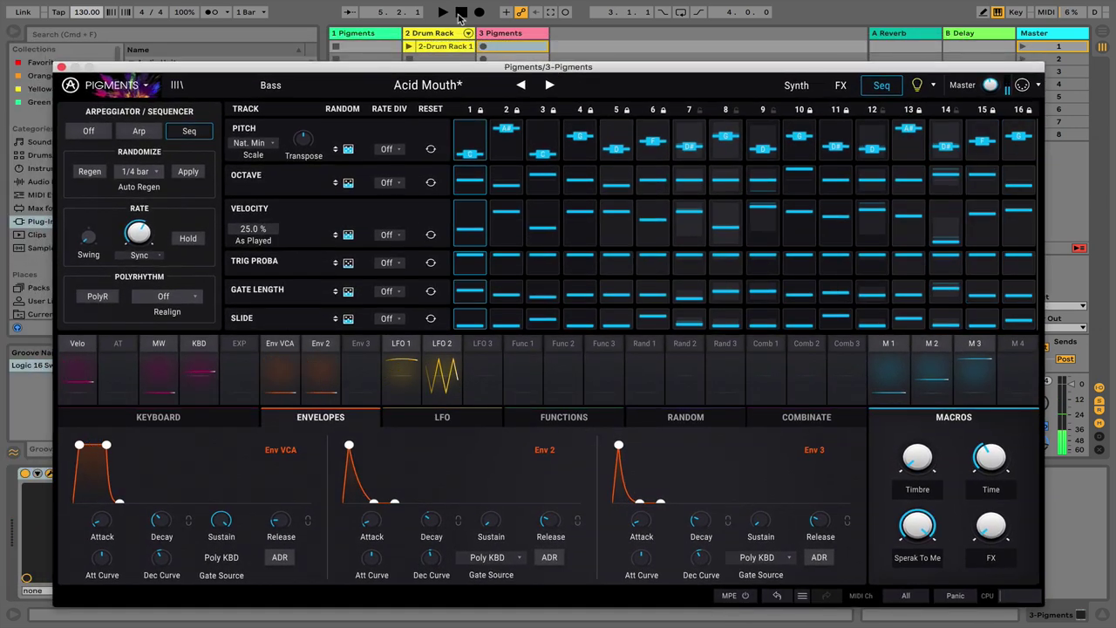